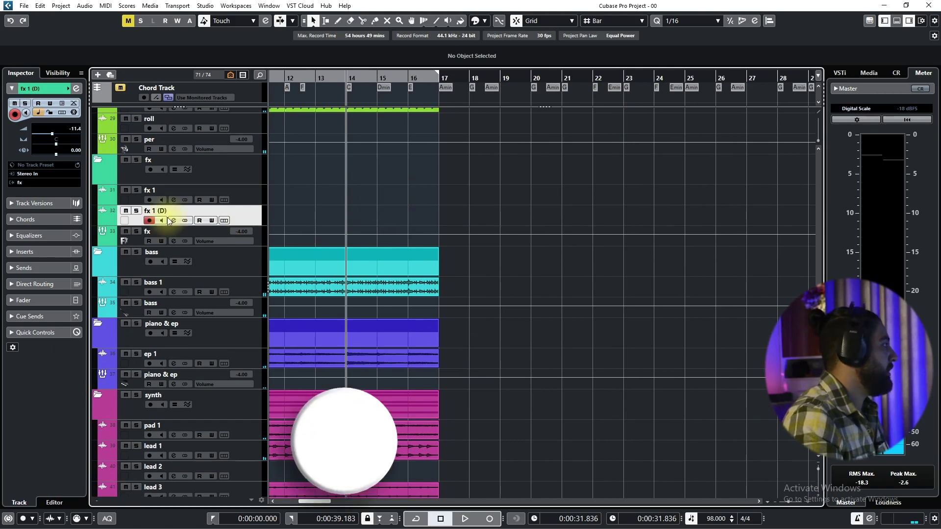
Step: Rename the duplicated fx 1 track as "fx 2"
type("fx 2")
key("Return")
scroll(408, 184, "up", 3)
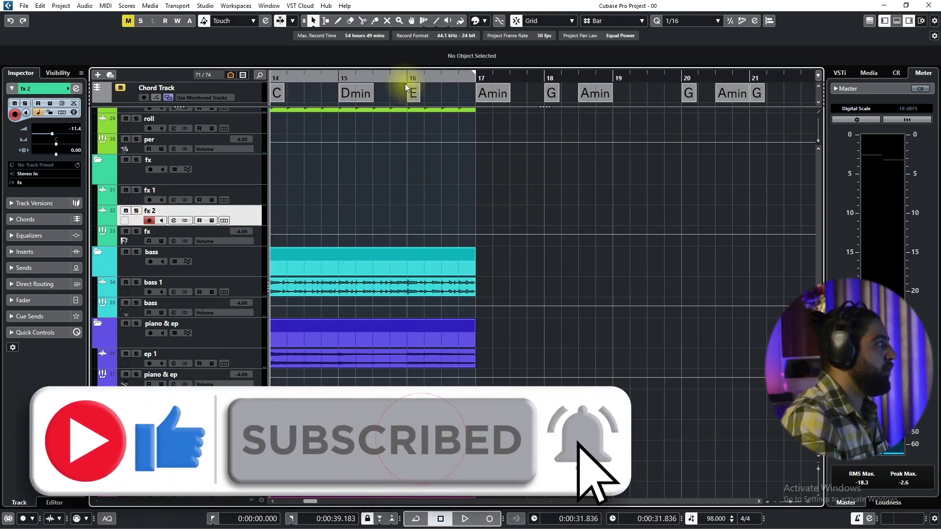
Step: Start an audio import at bar 16 and open the KSHMR_Sweeps_Down folder in the Sounds of KSHMR Vol.3 FX elements
key("ctrl+i")
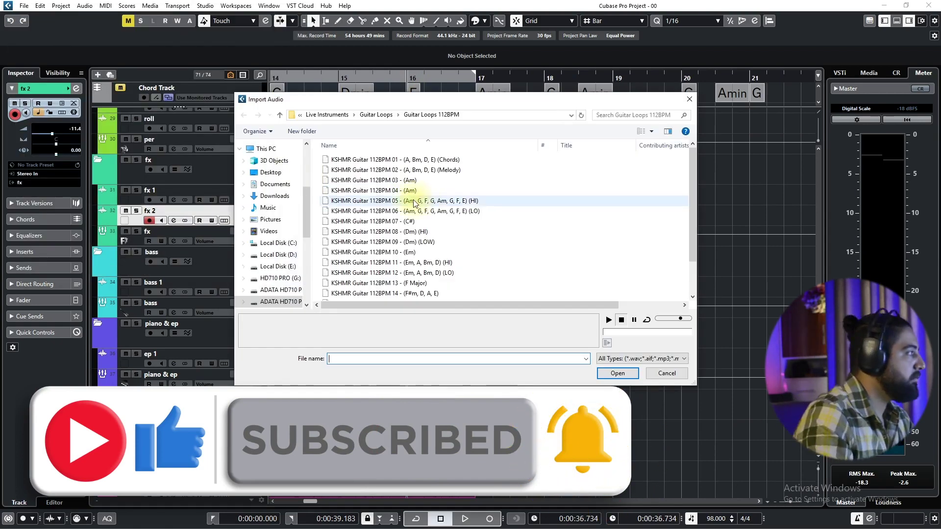
left_click(280, 116)
left_click(280, 115)
left_click(280, 116)
left_click(281, 116)
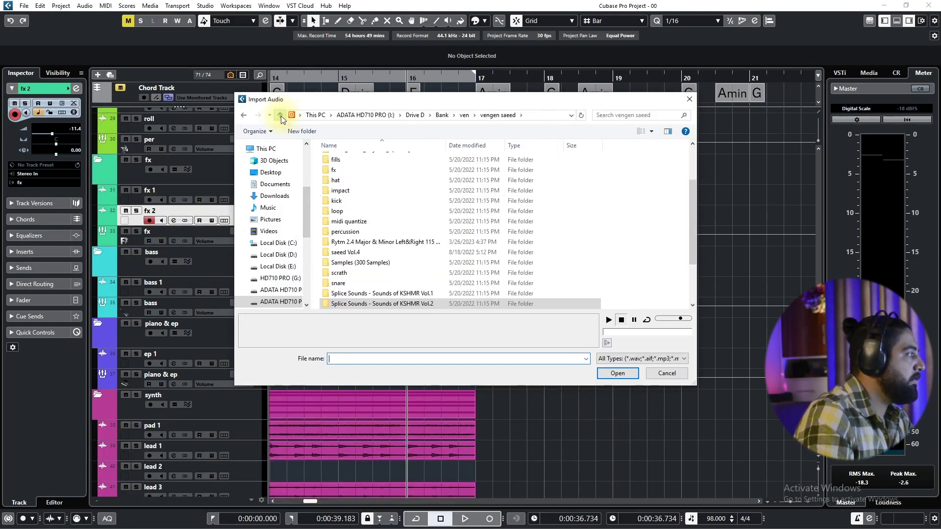
scroll(399, 269, "down", 3)
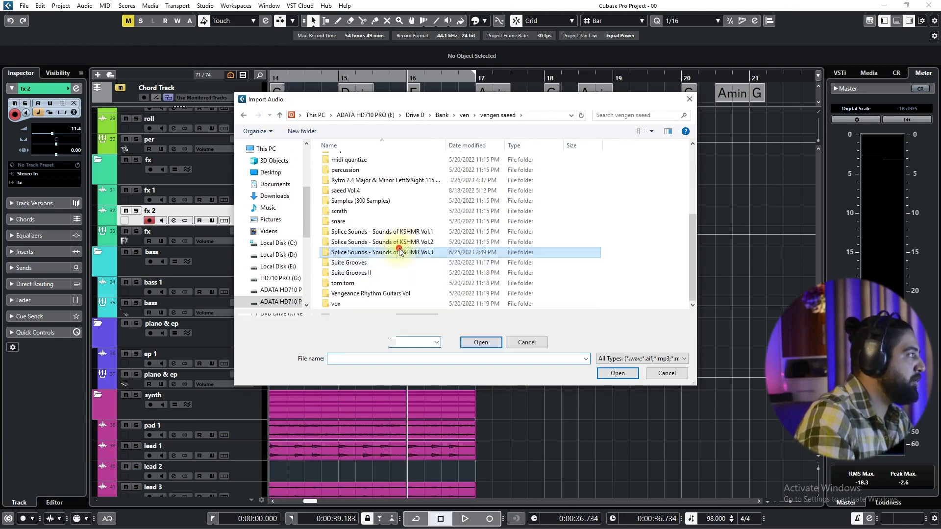
double_click(399, 248)
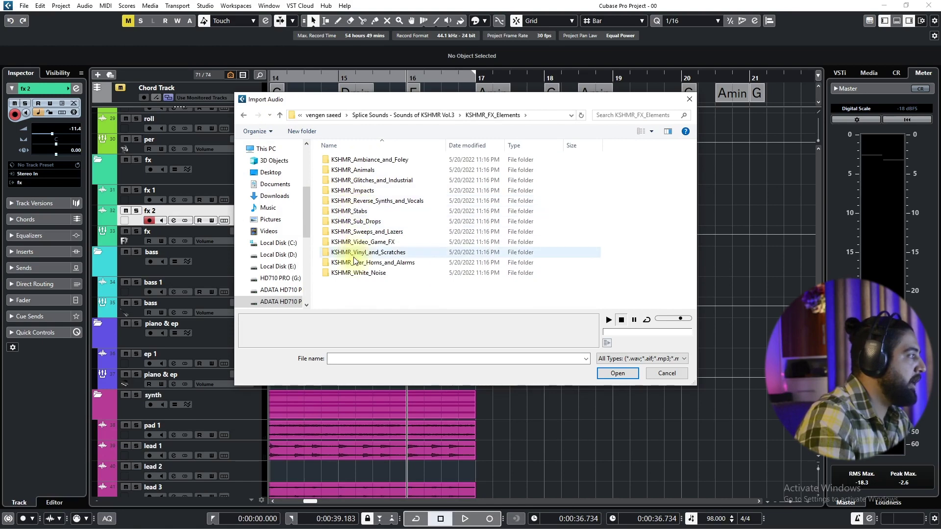
double_click(353, 232)
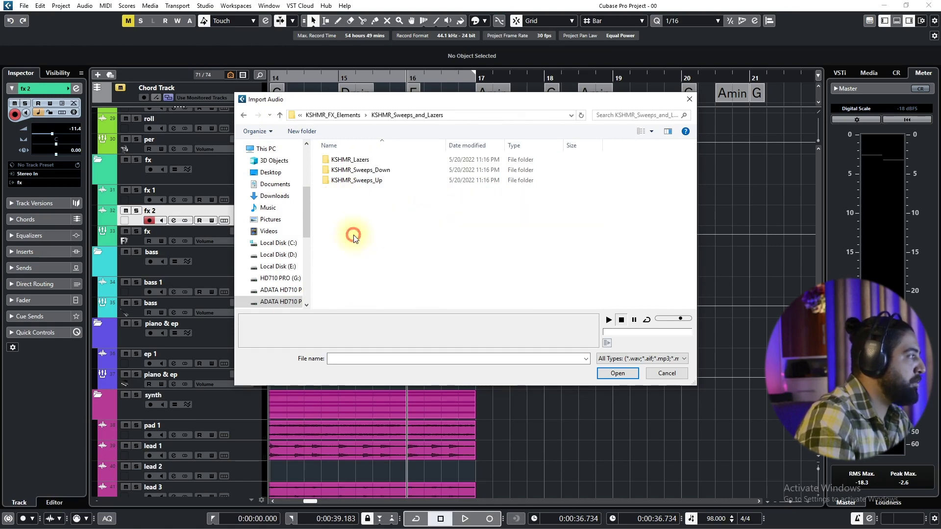
double_click(358, 172)
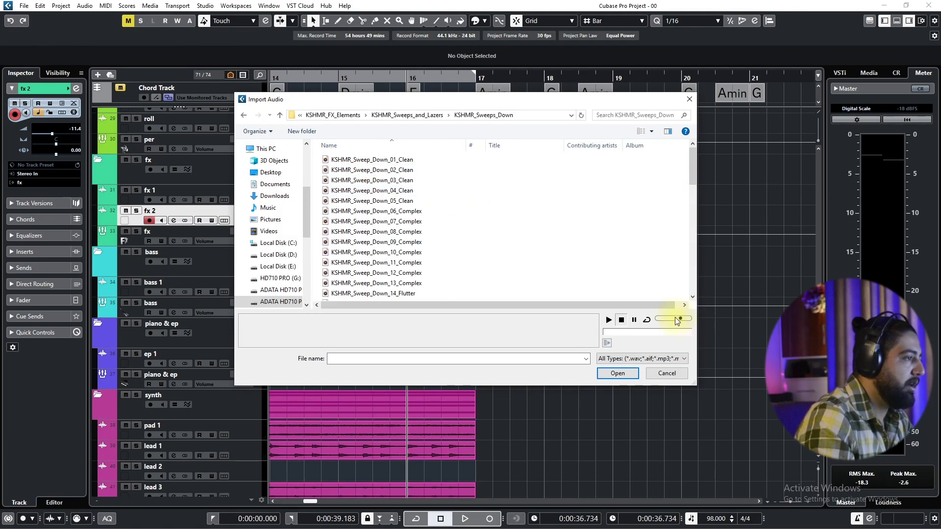
Step: Audition the clean down sweeps and import KSHMR_Sweep_Down_02_Clean onto the fx 2 track at bar 16
left_click(470, 211)
key("Up")
key("Up")
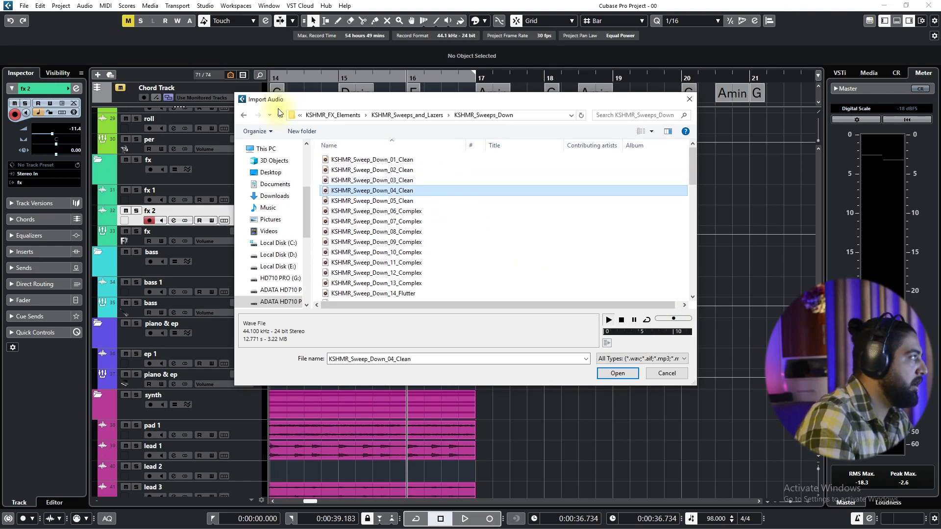
key("Up")
key("Up")
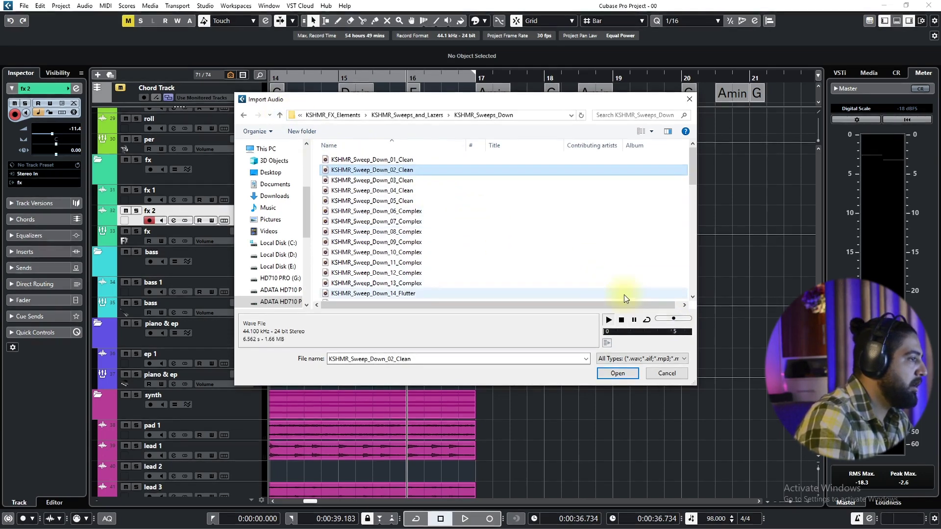
key("Return")
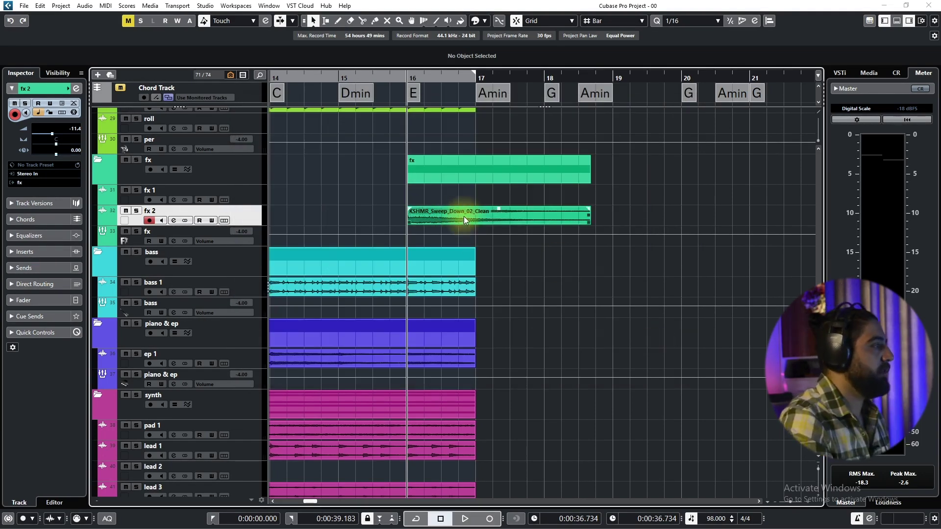
Step: Split the sweep clip at bar 17 and delete the part after it
left_click(471, 219, "alt")
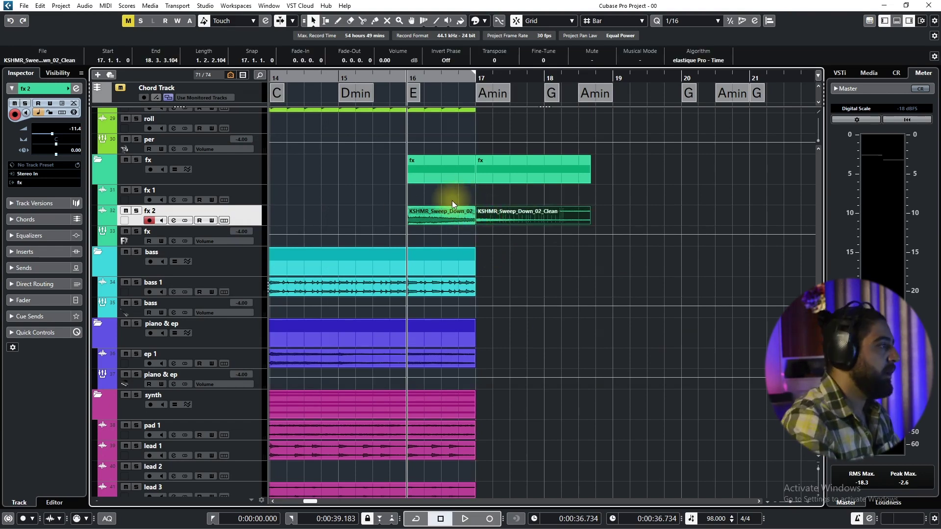
key("Delete")
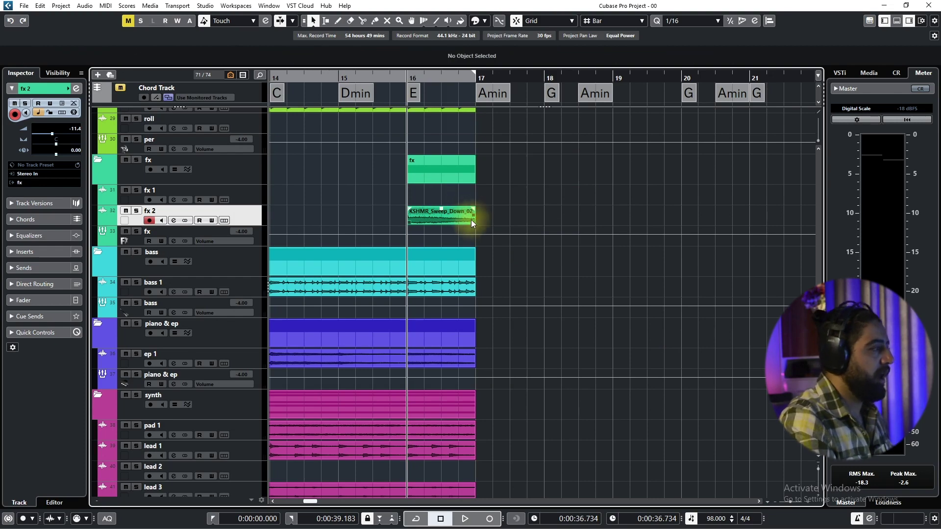
Step: Add a fade-out to the end of the sweep clip and set its volume to -6 dB
left_click_drag(473, 216, 457, 216)
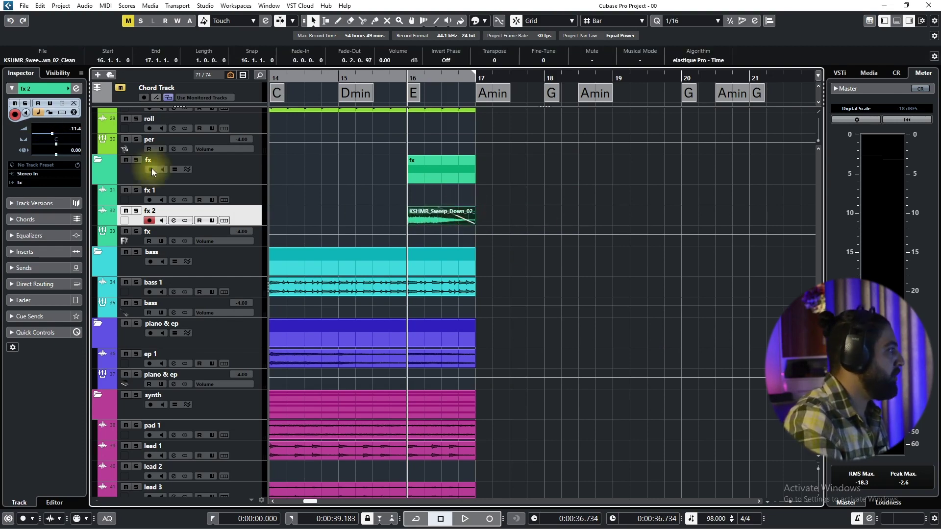
scroll(384, 61, "down", 5)
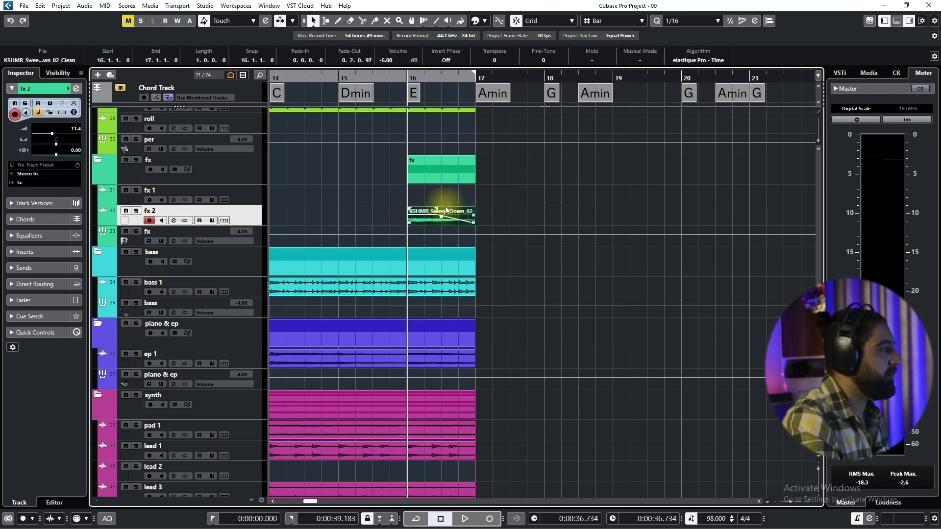
Step: Play back the bars leading into bar 17 to check the sweep in the mix, looking over the drum tracks
scroll(480, 204, "up", 3)
key("space")
left_click_drag(320, 77, 271, 79)
scroll(387, 176, "down", 4)
scroll(390, 211, "up", 1)
left_click(387, 210)
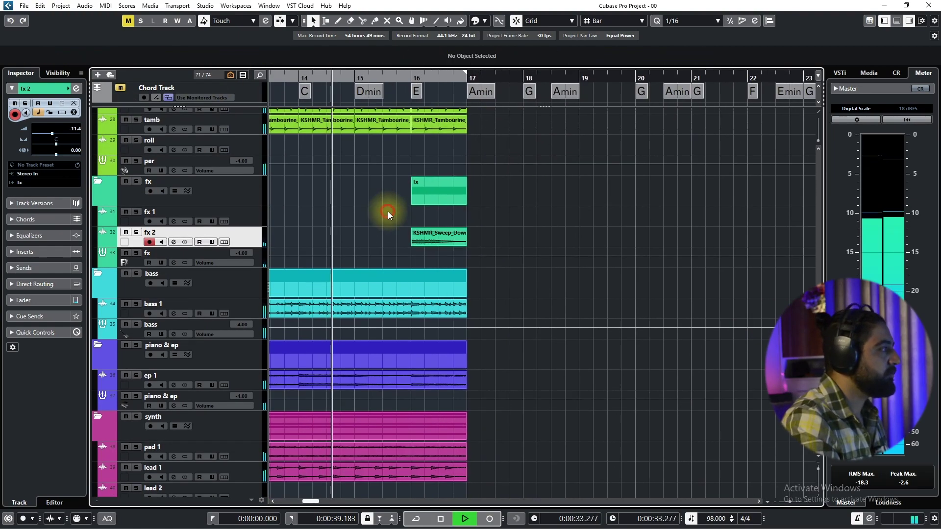
scroll(392, 221, "up", 10)
scroll(412, 230, "down", 2)
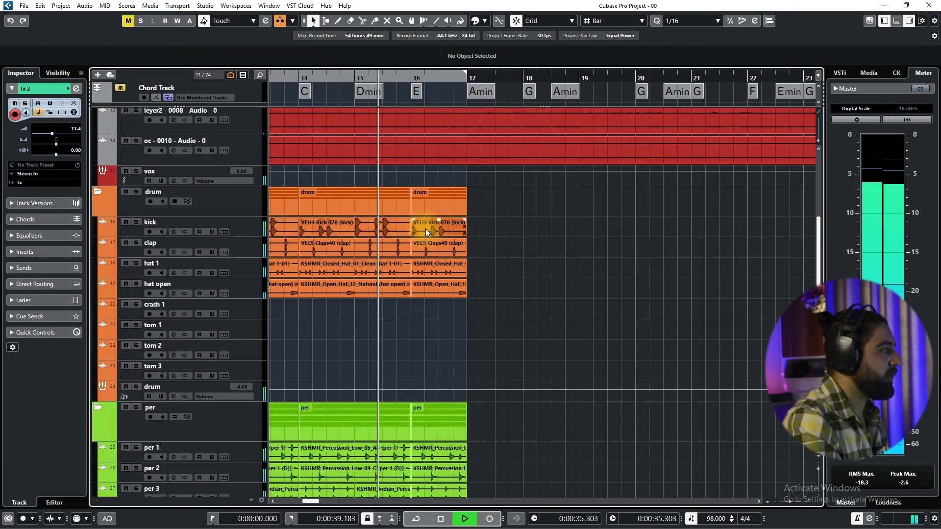
scroll(427, 229, "up", 3)
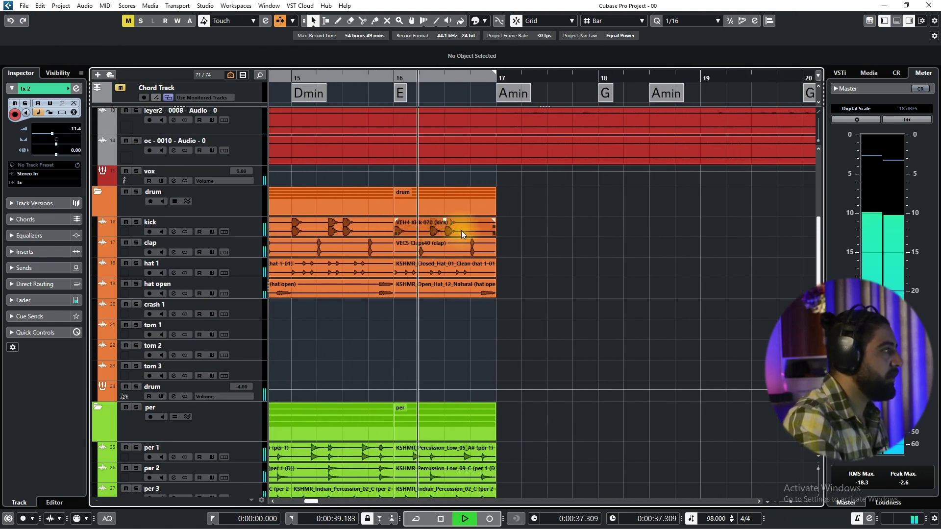
scroll(461, 230, "down", 3)
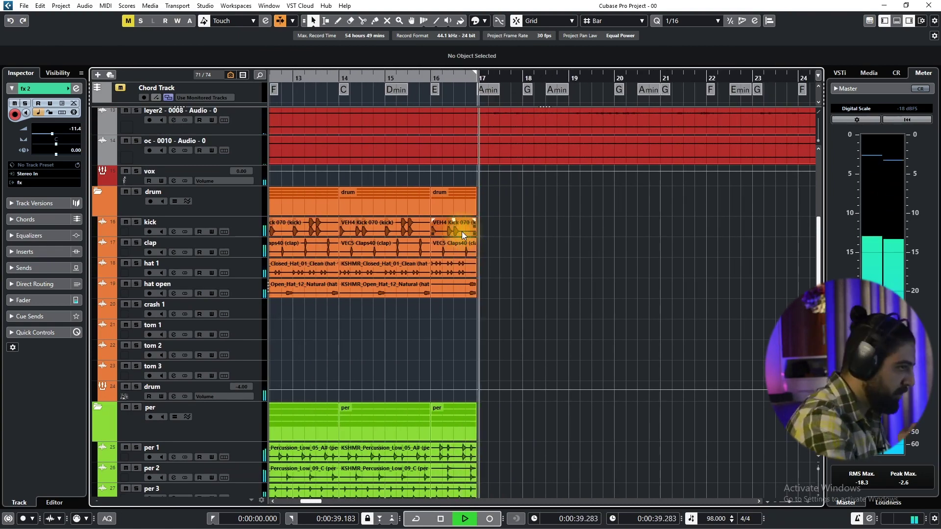
scroll(520, 220, "right", 2)
scroll(520, 220, "up", 1)
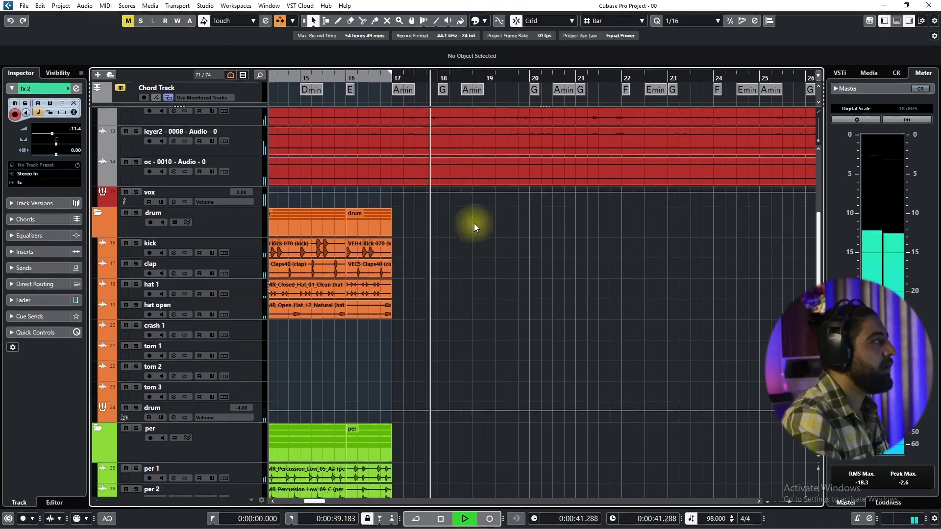
left_click_drag(476, 225, 471, 223)
left_click(343, 78)
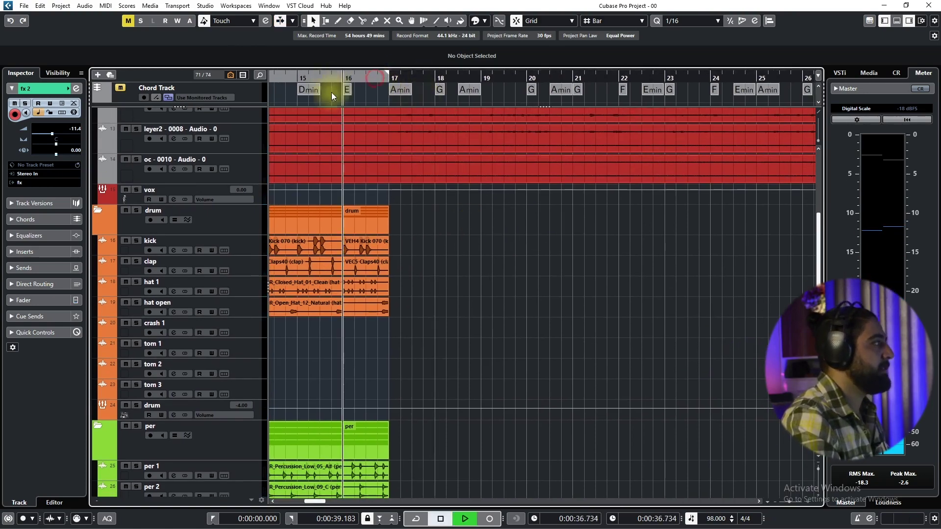
Step: Place the crash and tom fill from around bar 9 after bar 17, with the crash starting at bar 18
key("space")
scroll(344, 231, "left", 1)
scroll(387, 240, "left", 2)
scroll(416, 243, "down", 4)
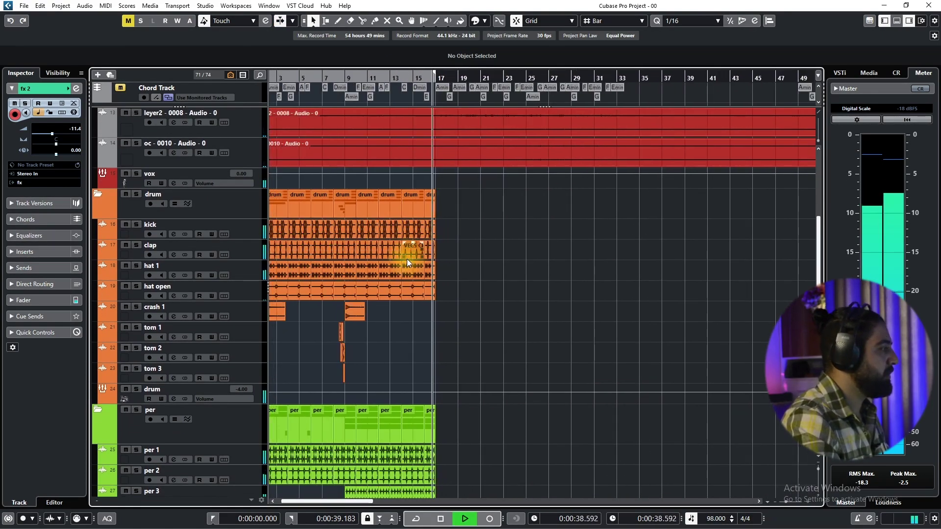
scroll(407, 274, "down", 2)
left_click_drag(381, 269, 335, 334)
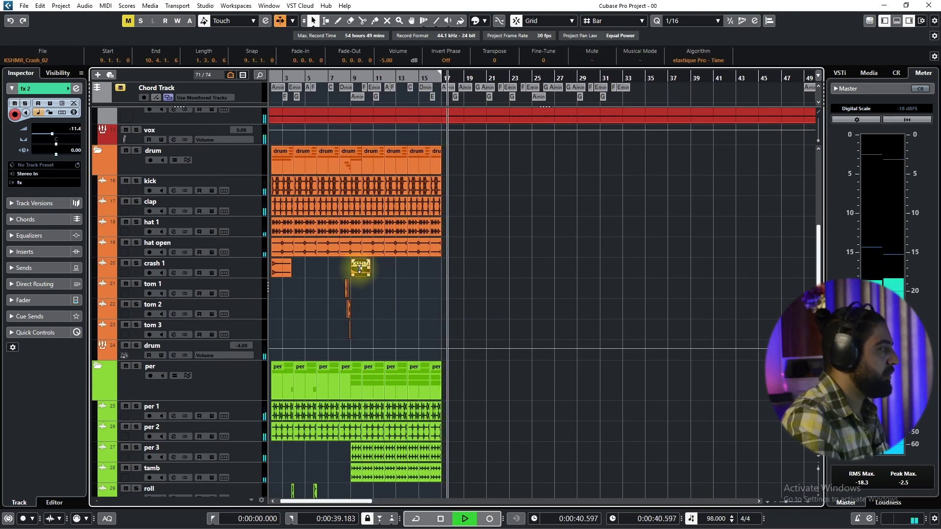
key("space")
left_click_drag(361, 269, 458, 276)
scroll(440, 282, "up", 3)
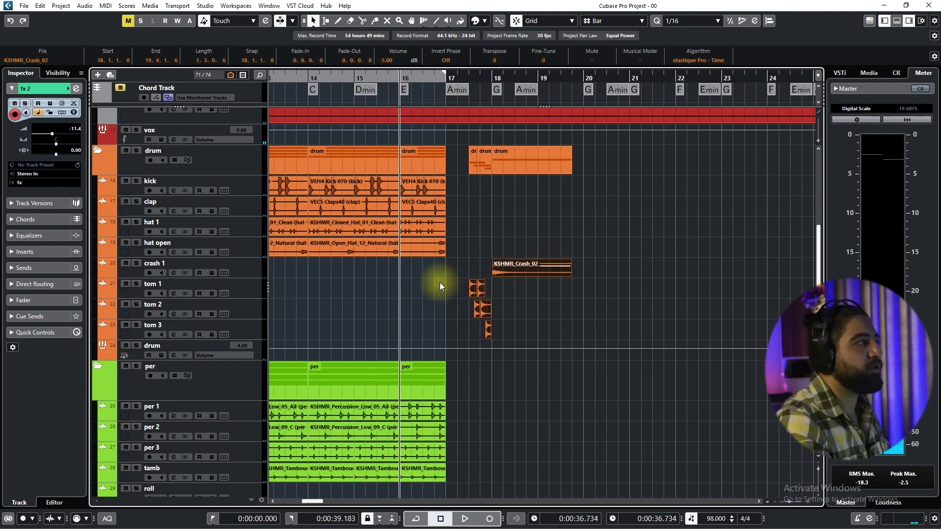
Step: Switch the quantize setting from 1/16 to the custom named preset
left_click(688, 21)
left_click(699, 250)
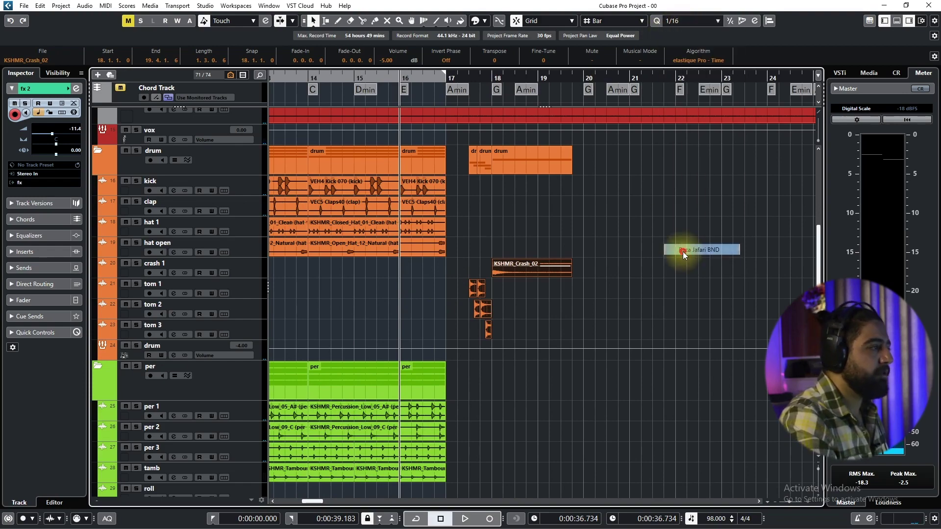
Step: Play back from bar 16 through the crash at bar 18 to check the timing and level of the tom fill
scroll(441, 278, "up", 4)
key("space")
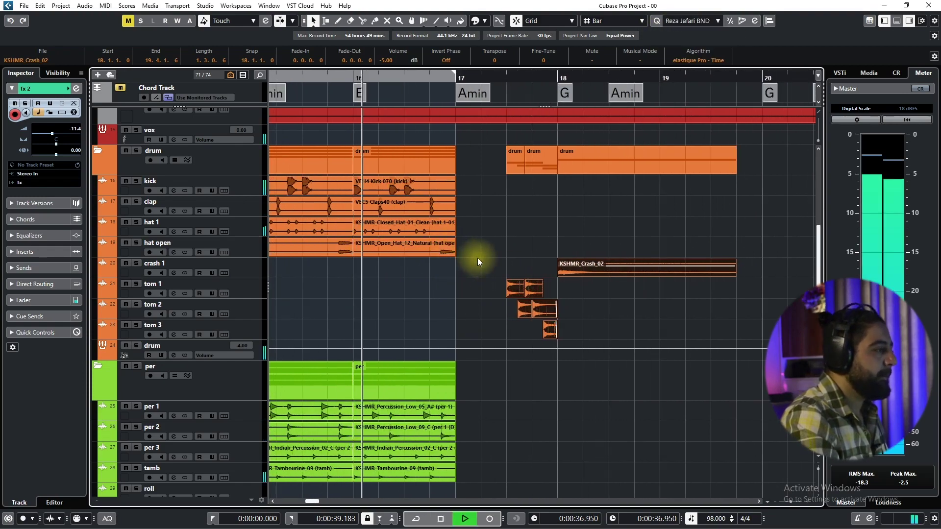
scroll(478, 258, "down", 1)
scroll(441, 236, "up", 3)
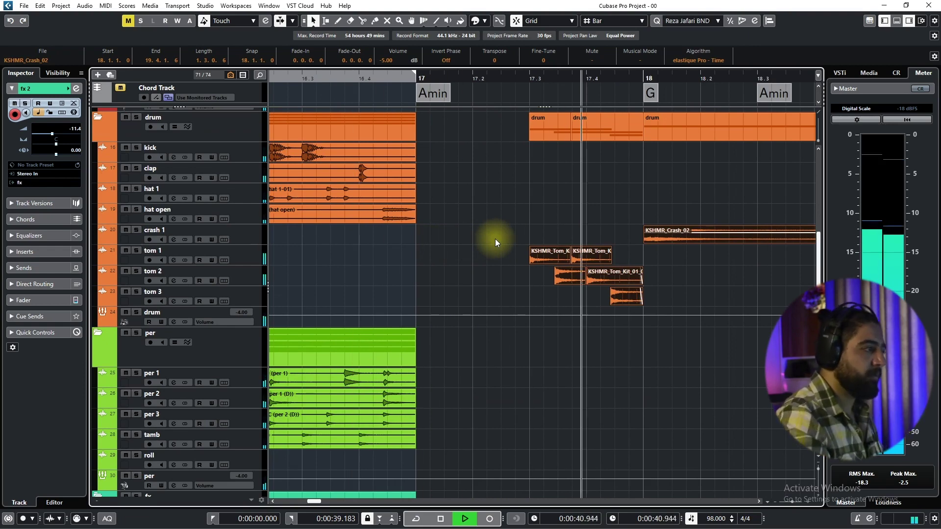
key("space")
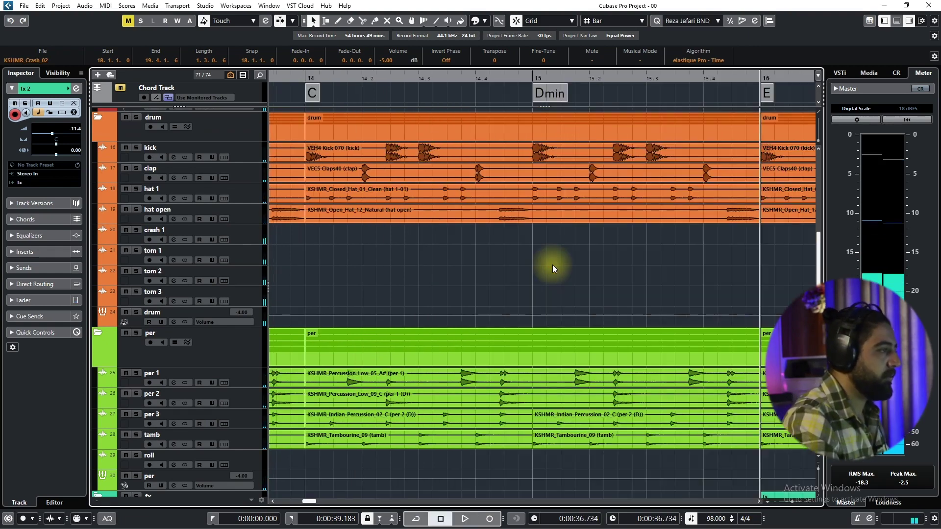
scroll(542, 263, "down", 3)
key("space")
left_click_drag(639, 259, 447, 260)
left_click_drag(489, 294, 445, 289)
left_click(445, 290)
scroll(456, 289, "up", 3)
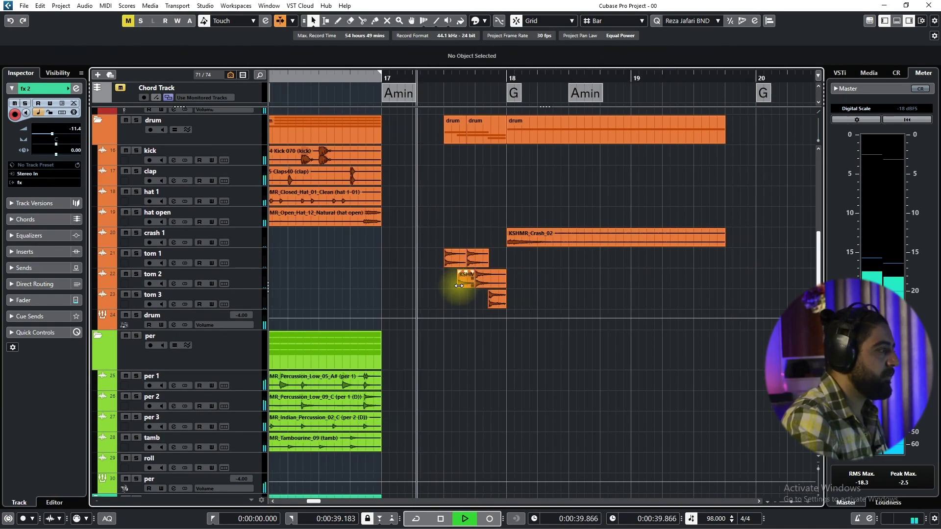
scroll(451, 281, "down", 3)
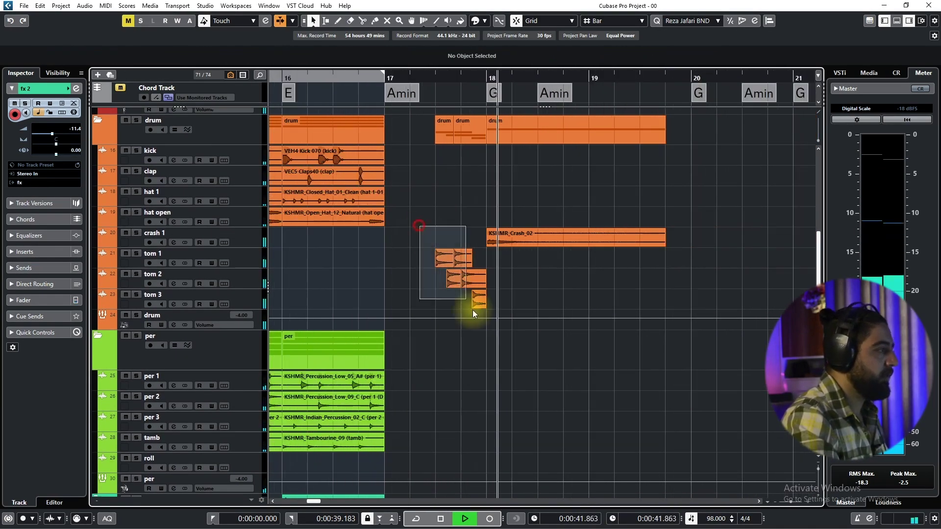
left_click(508, 192)
left_click(522, 234)
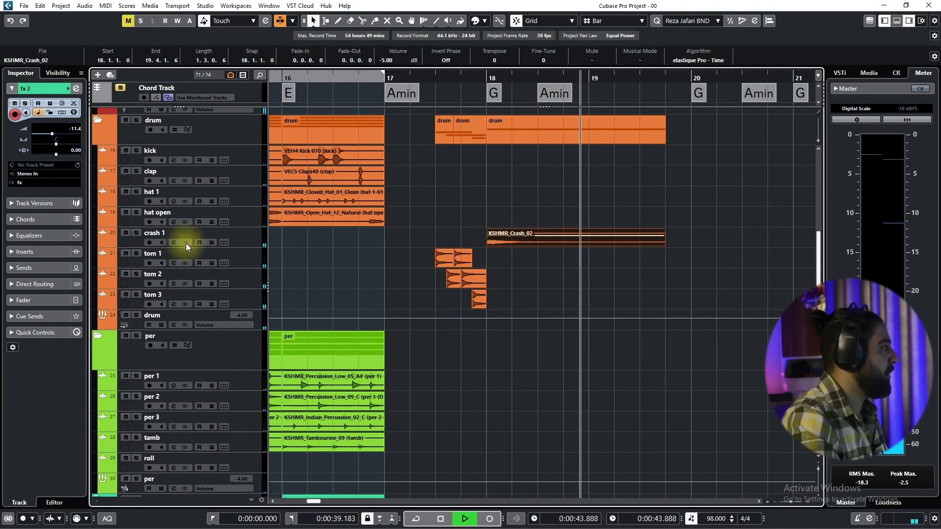
Step: Select the crash 1 to tom 3 tracks and raise their volume during playback, bringing crash 1 to -8.53
key("space")
left_click(245, 236)
key("space")
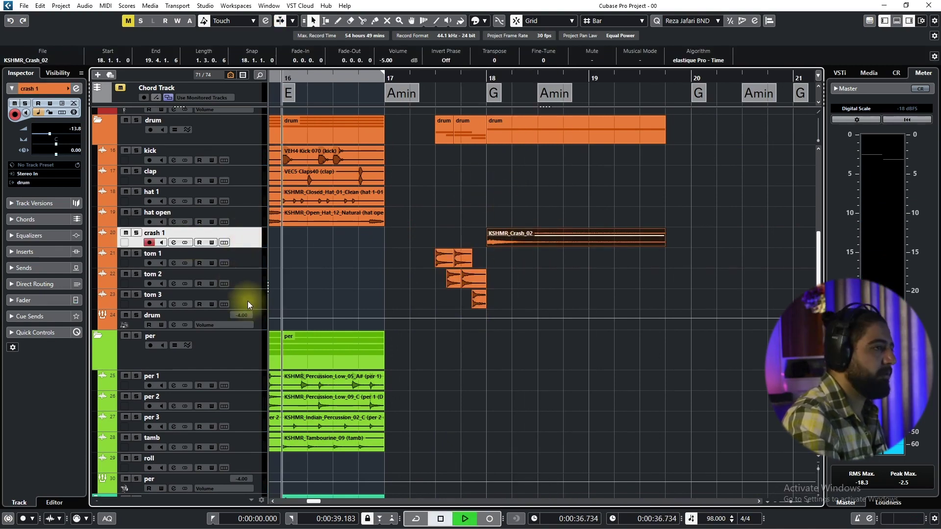
left_click(248, 301, "shift")
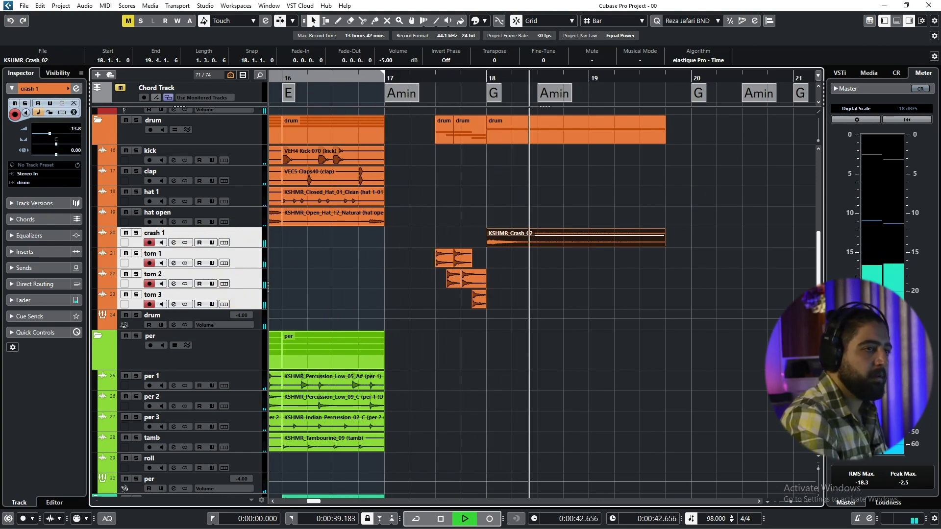
key("space")
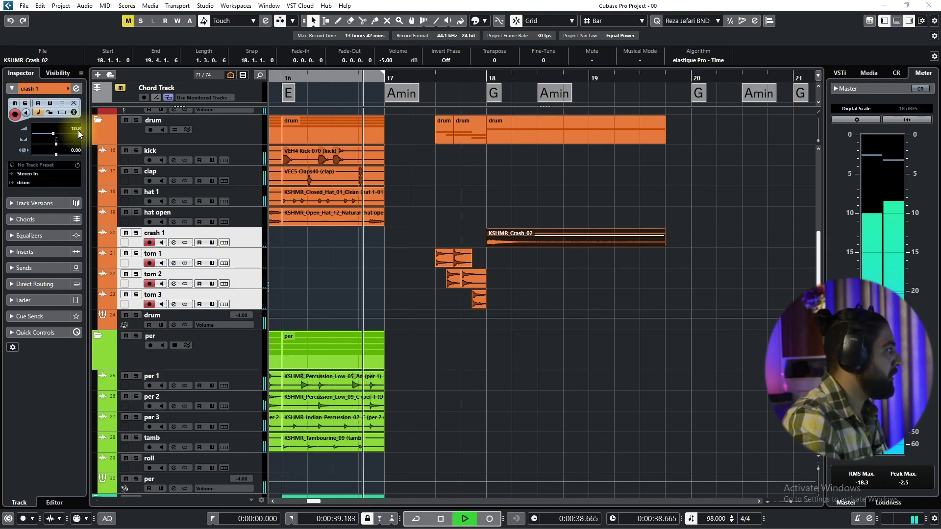
scroll(78, 131, "up", 1)
key("space")
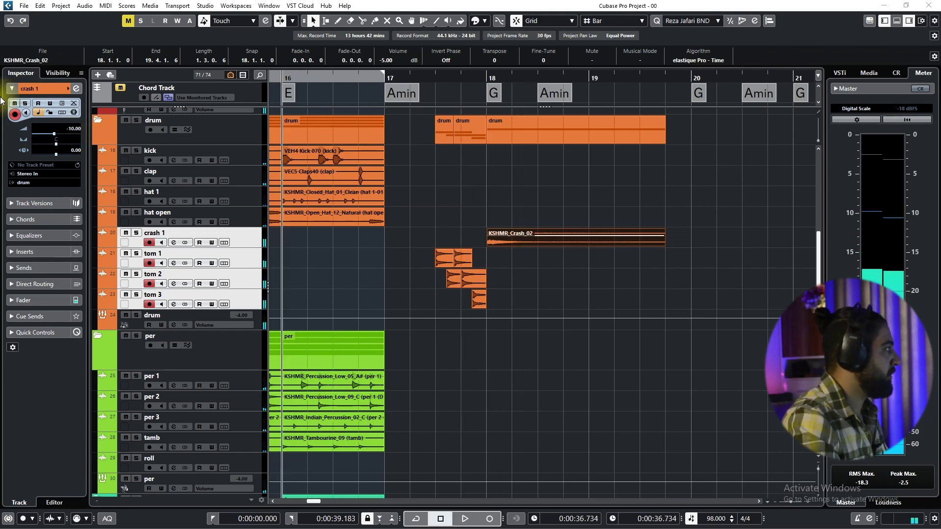
key("space")
scroll(78, 130, "up", 2)
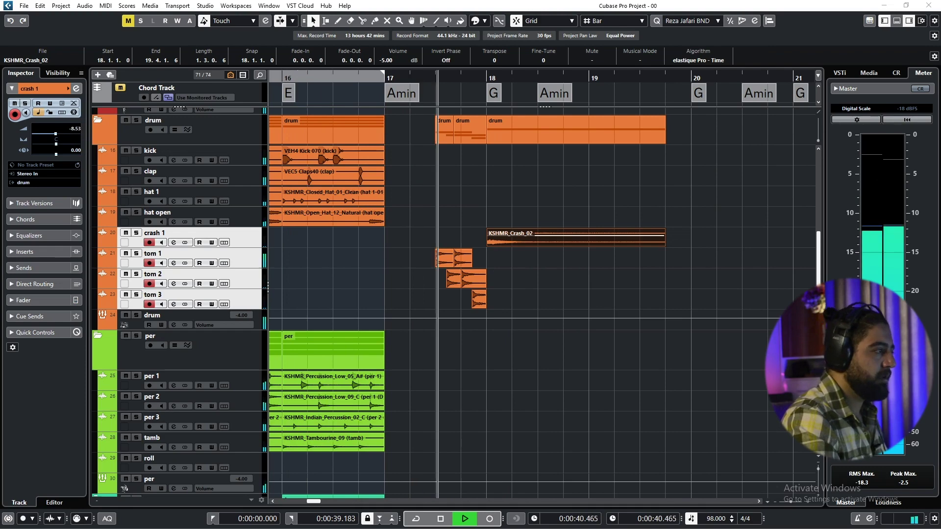
Step: Play back from bar 16 into bar 17 to check the entry of the tom fill
left_click(593, 272)
key("space")
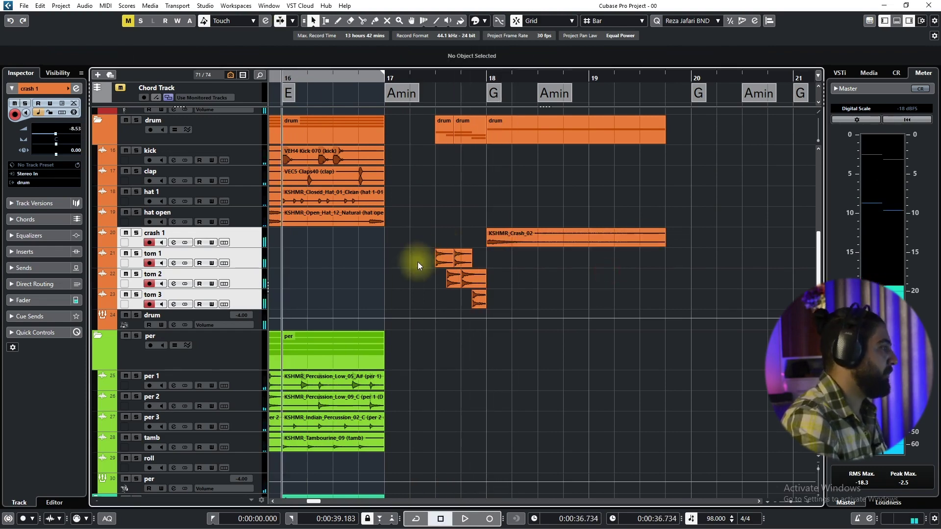
key("space")
scroll(413, 269, "down", 4)
scroll(414, 270, "up", 6)
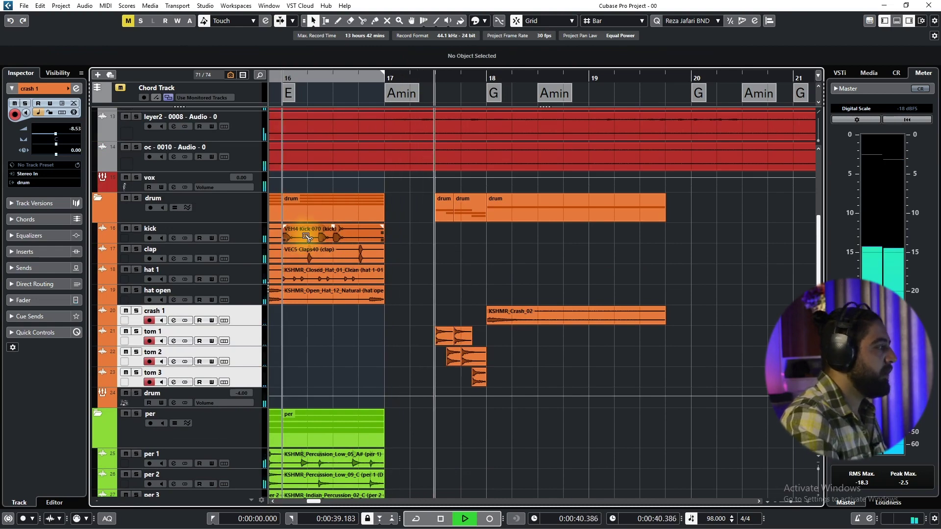
key("space")
Step: Set the grid type to Use Quantize and copy a single kick hit from bar 16 to the start of bar 18
left_click(603, 21)
left_click(603, 56)
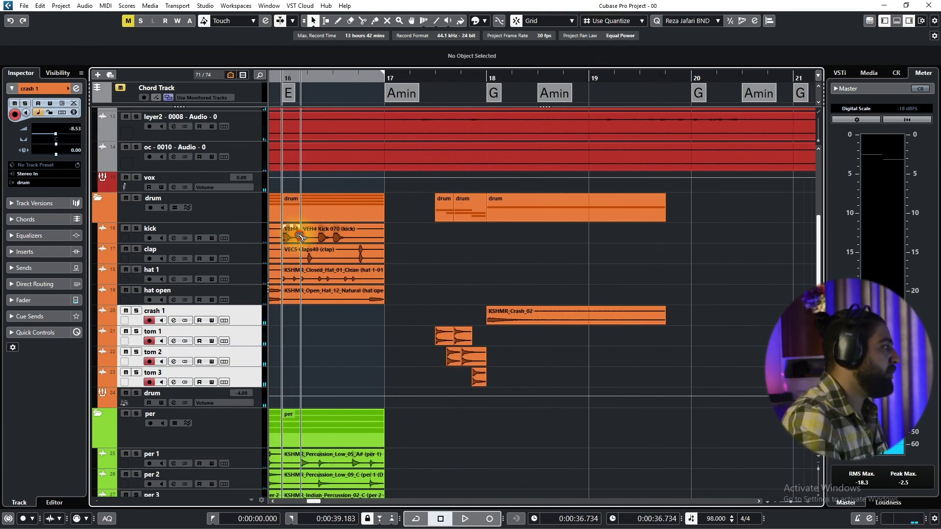
left_click_drag(291, 239, 445, 267)
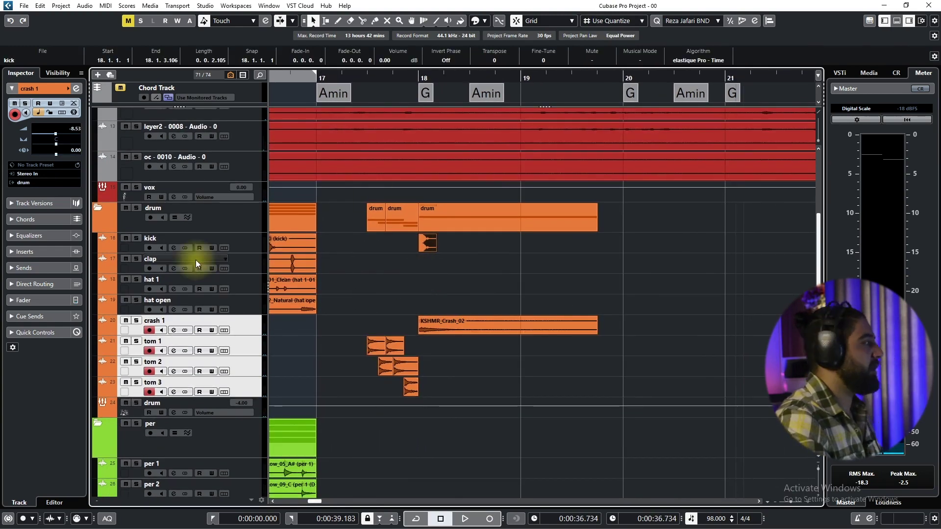
Step: Repeat the kick hit on beats 2, 3 and 4 of bar 18 on the kick track
left_click(240, 246)
left_click(357, 79)
key("space")
scroll(410, 237, "up", 3)
left_click_drag(442, 273, 432, 245)
left_click(436, 242, "alt")
key("space")
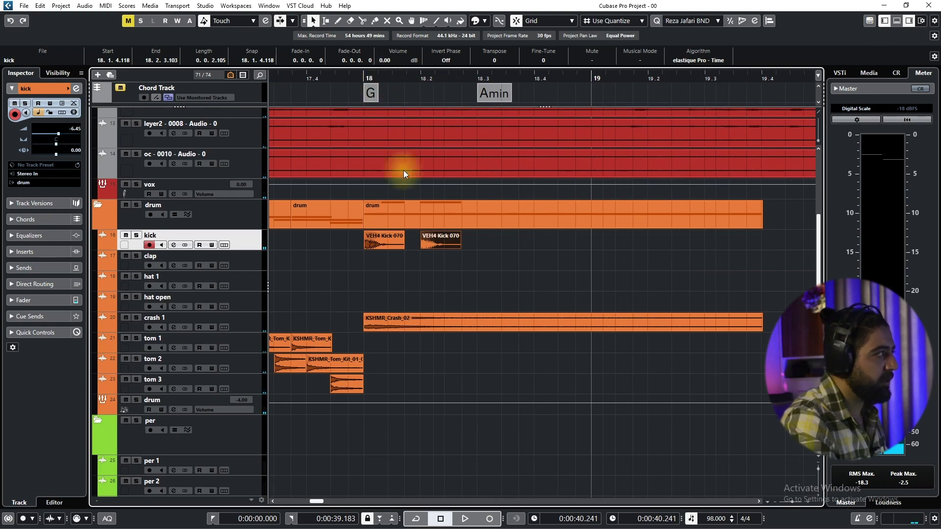
left_click_drag(443, 238, 543, 241)
Step: Play back from the middle of bar 17 to check the four kick hits in bar 18
key("g")
key("g")
key("g")
key("space")
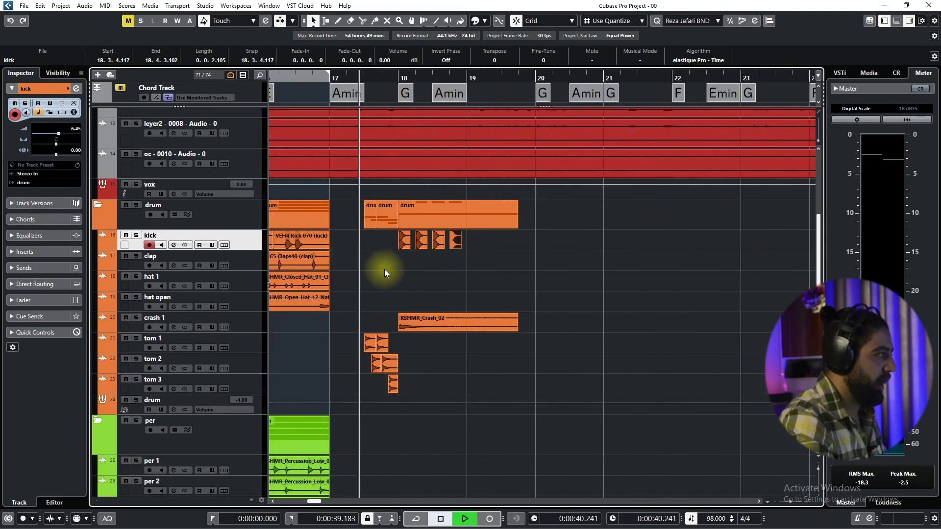
left_click_drag(417, 285, 374, 273)
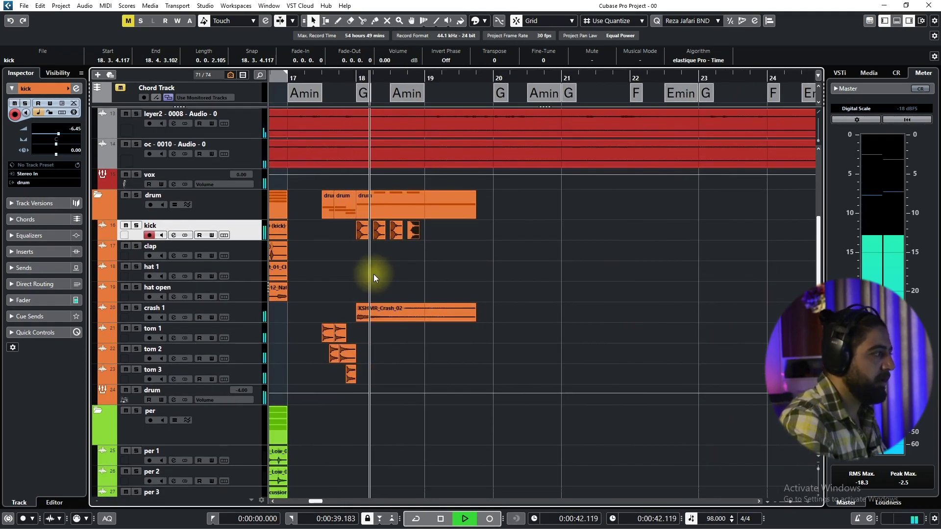
key("space")
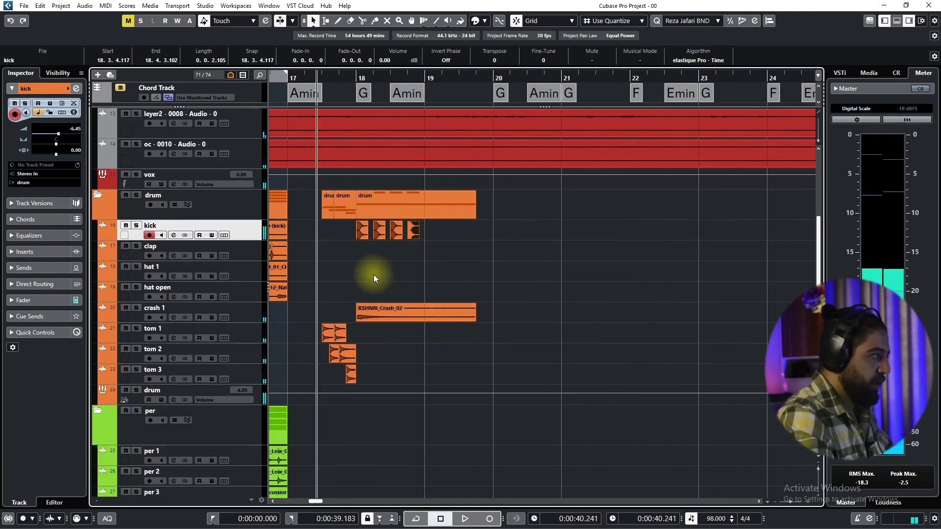
Step: Copy the one-bar clap event from bar 16 to bar 18 and play back the result
scroll(340, 257, "left", 4)
left_click_drag(328, 254, 454, 255)
key("space")
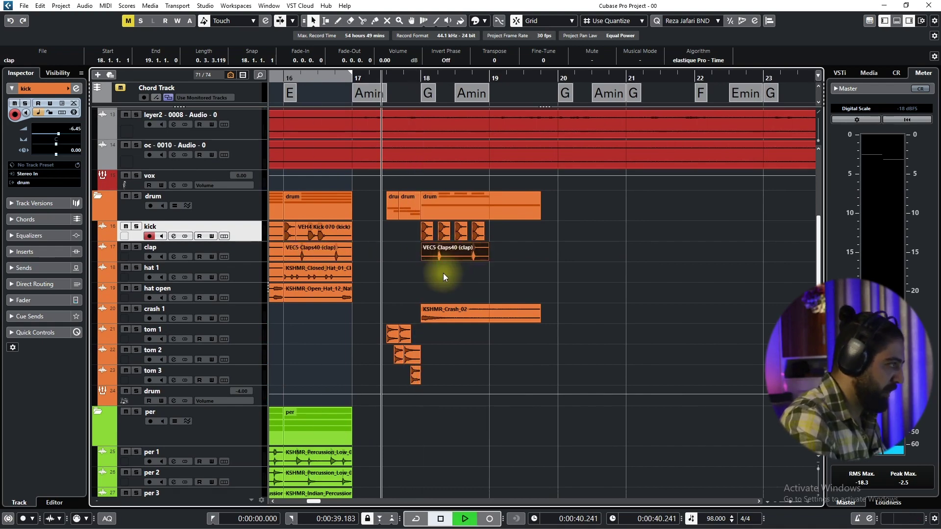
scroll(443, 274, "up", 3, "ctrl")
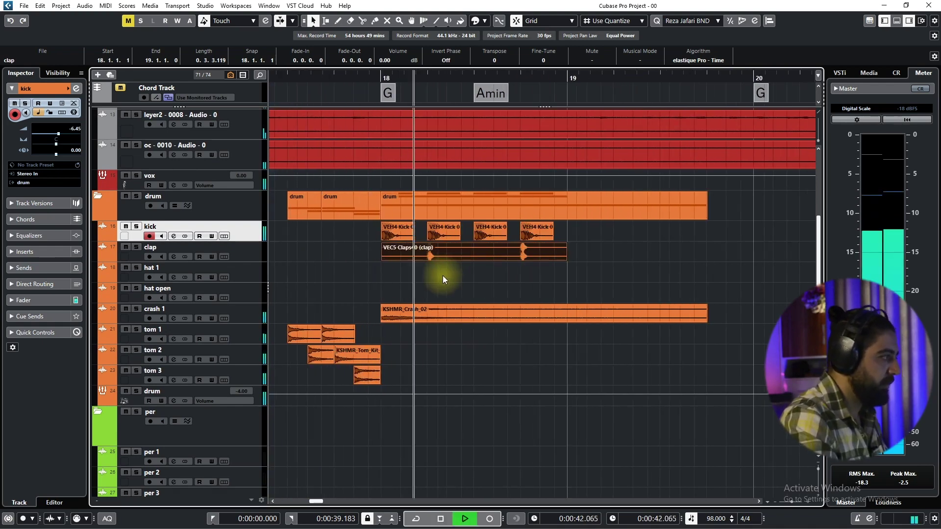
key("space")
Step: Duplicate the clap track as an empty clap 2 track and set the playhead to beat 2 of bar 18
left_click(242, 249)
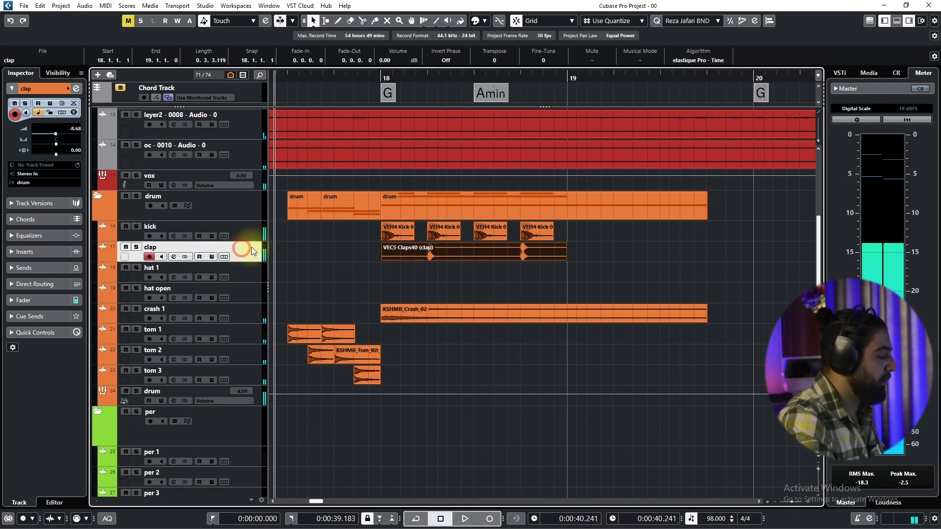
key("ctrl+shift+d")
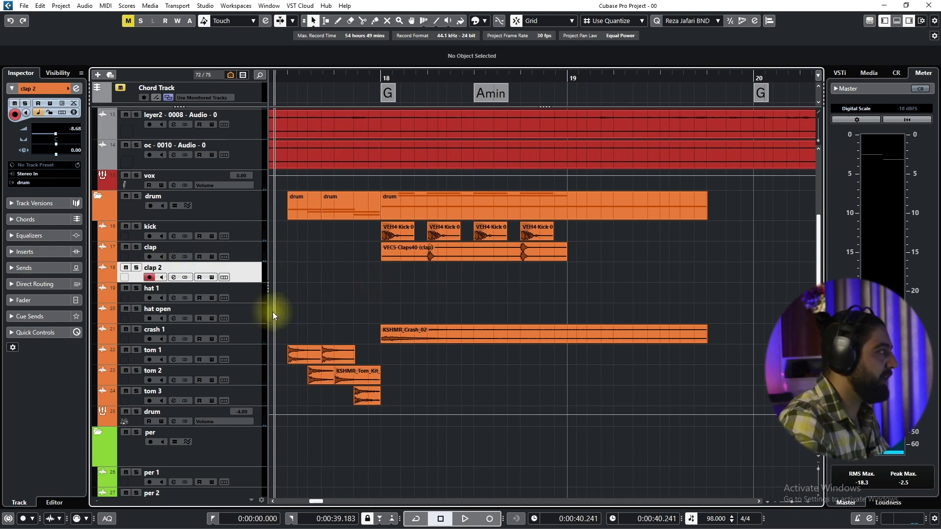
left_click(427, 77)
Step: Start an audio import and browse to the KSHMR_Pre-Shifted_Claps folder inside KSHMR_Drums
key("ctrl+i")
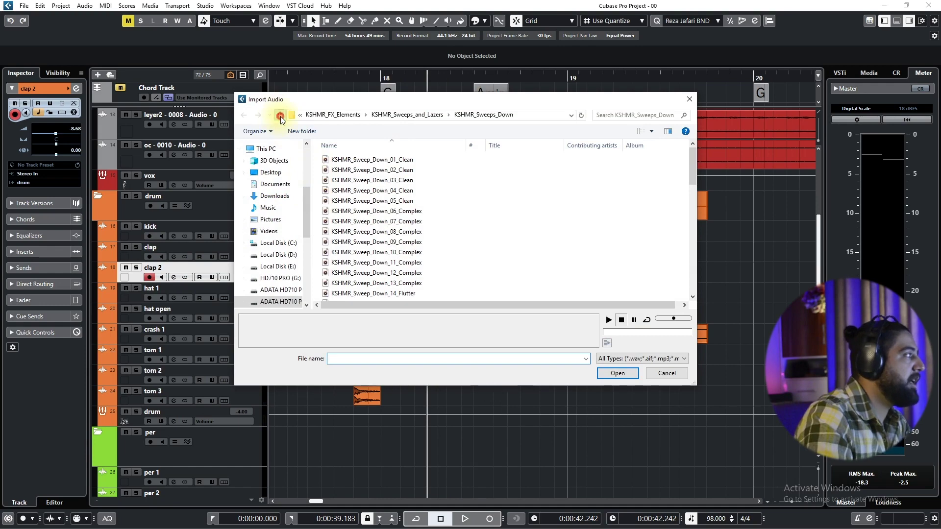
left_click(281, 117)
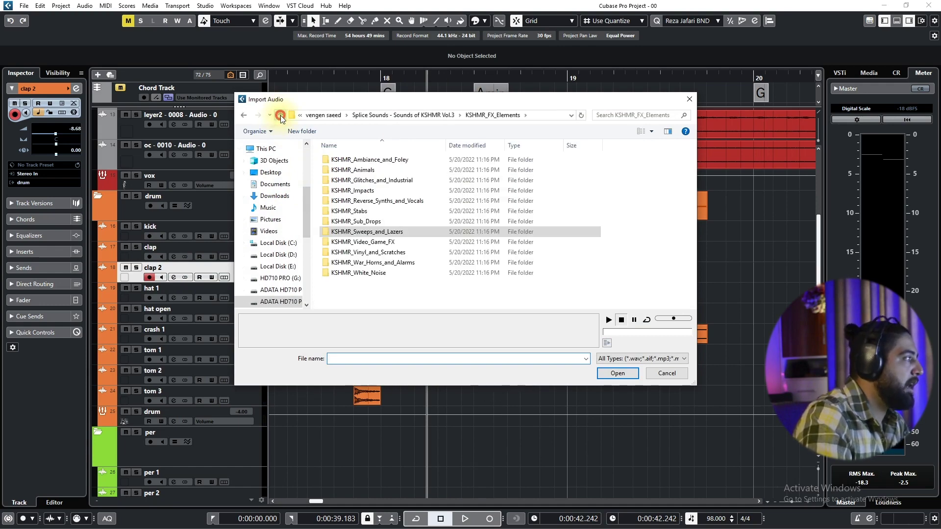
left_click(281, 116)
double_click(351, 158)
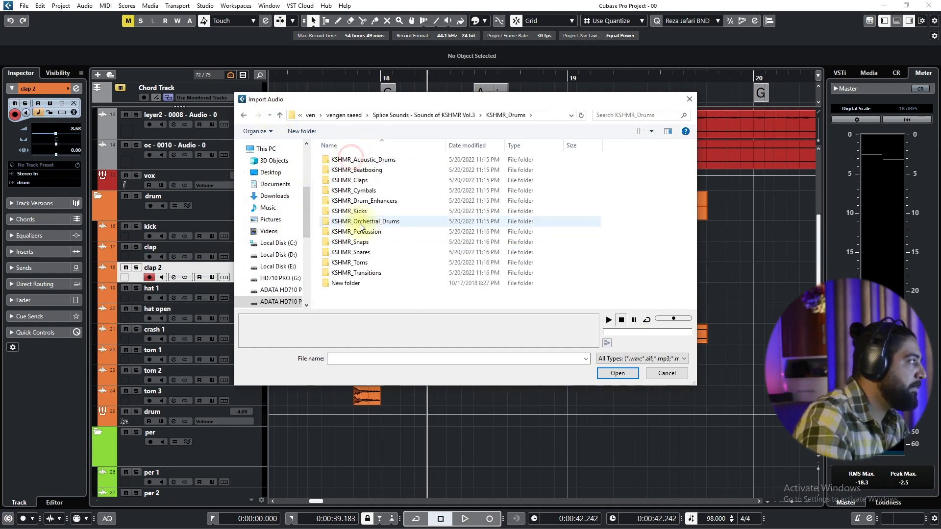
double_click(361, 181)
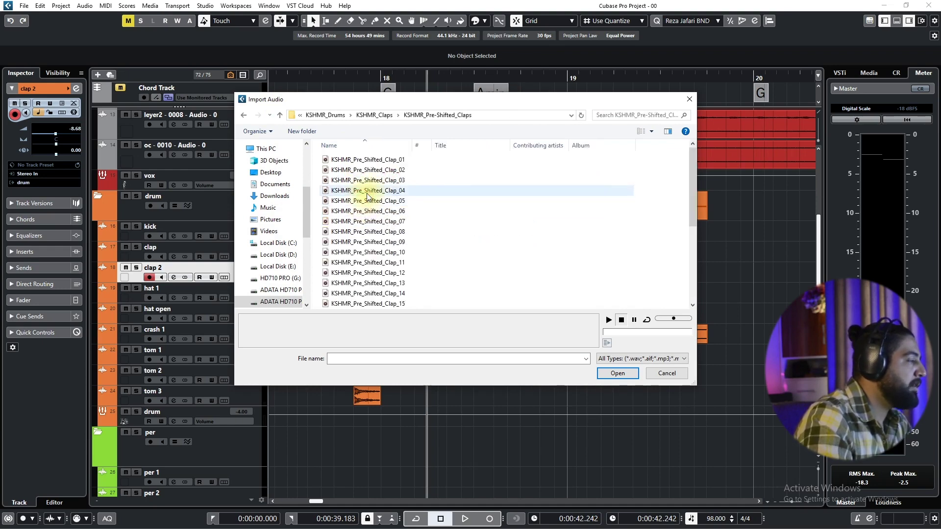
Step: Audition the pre-shifted claps and import KSHMR_Pre_Shifted_Clap_04 at the playhead on the clap 2 track
left_click(368, 191)
key("Up")
key("Up")
key("Up")
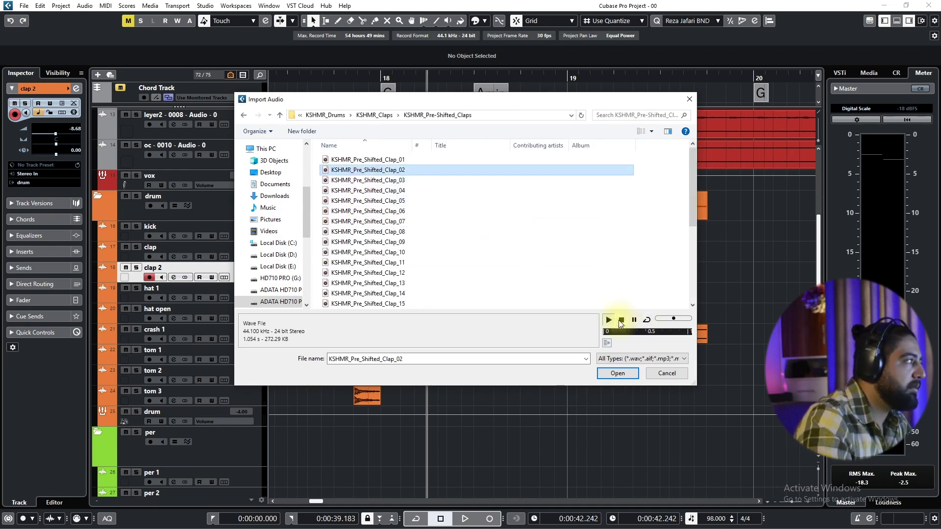
left_click(378, 191)
key("Down")
key("Down")
key("Down")
key("Down")
key("Down")
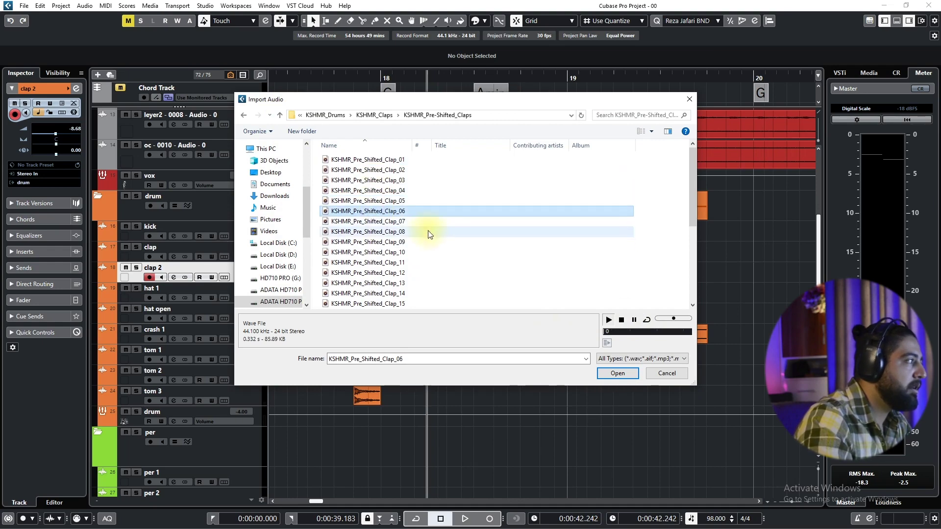
key("Down")
key("Down")
left_click(401, 191)
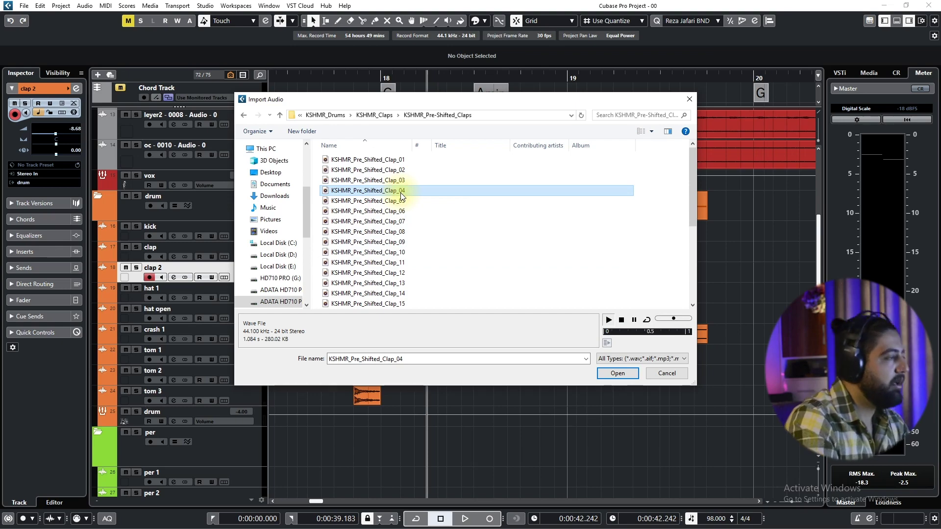
double_click(401, 192)
Step: Shift the clap 2 sample earlier so its main transient lines up with the kick and clap on beat 2 of bar 18
key("h")
key("h")
key("h")
key("h")
key("h")
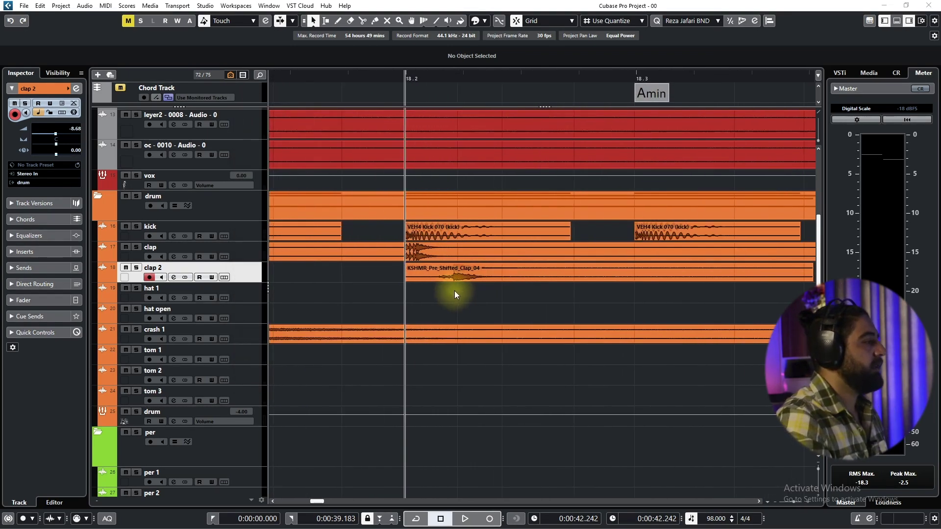
left_click_drag(492, 273, 422, 276)
key("h")
key("h")
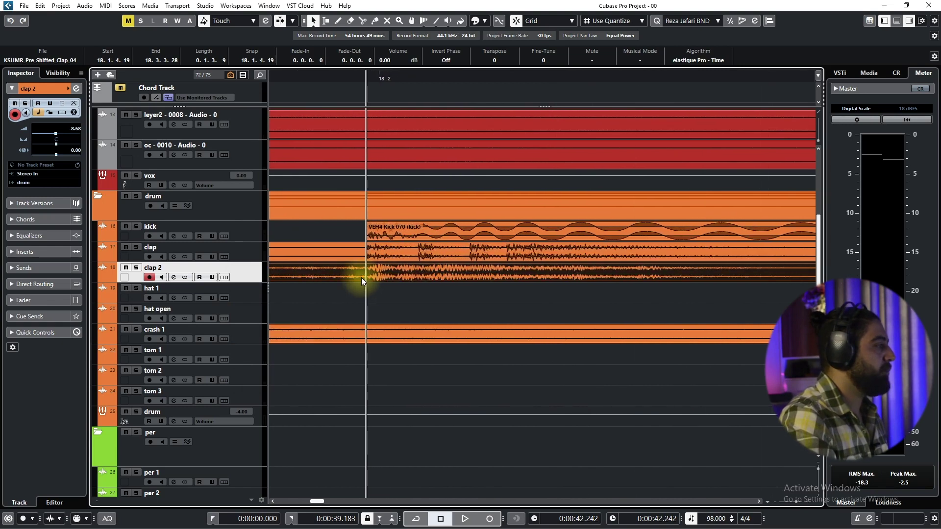
key("h")
left_click_drag(448, 271, 448, 271)
key("g")
key("g")
key("g")
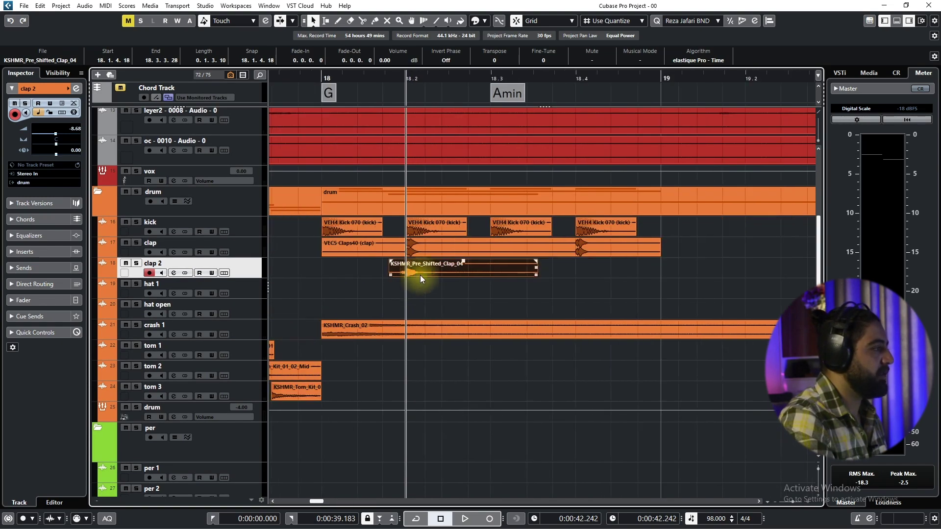
Step: Trim the clap 2 tail at beat 3 and bounce the range from the last sixteenth of beat 1 to beat 3
key("Delete")
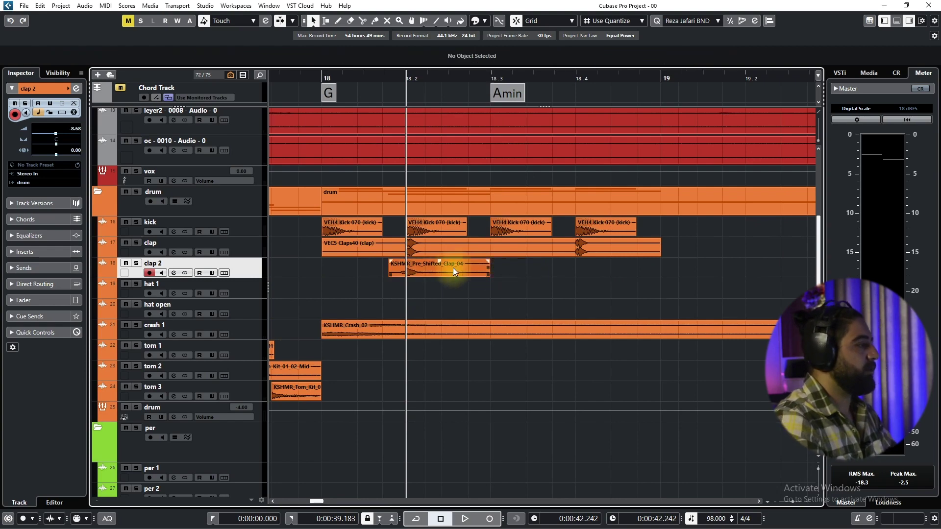
right_click(459, 269)
left_click(479, 270)
left_click_drag(496, 269, 382, 273)
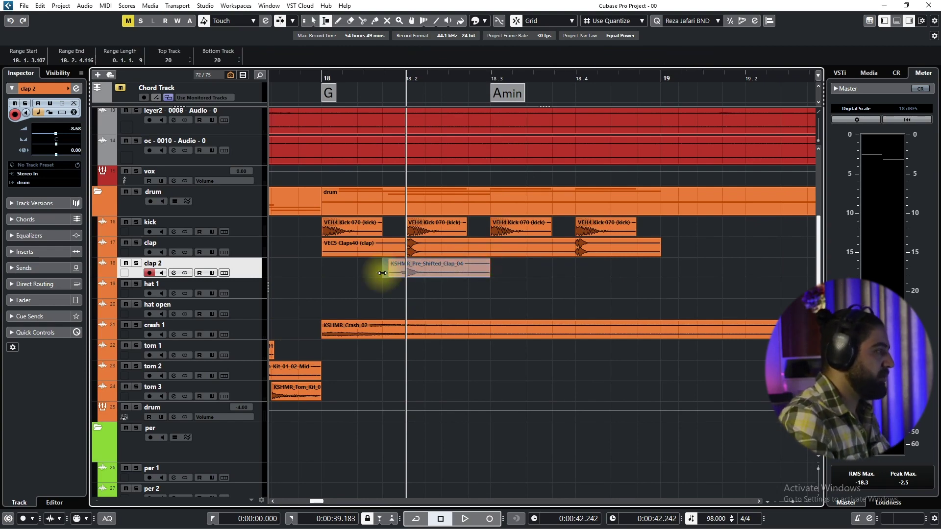
key("1")
Step: Copy the clap 2 event so a second hit lands on beat 4 of bar 18
left_click(410, 266)
left_click_drag(409, 266, 580, 265)
left_click(537, 296)
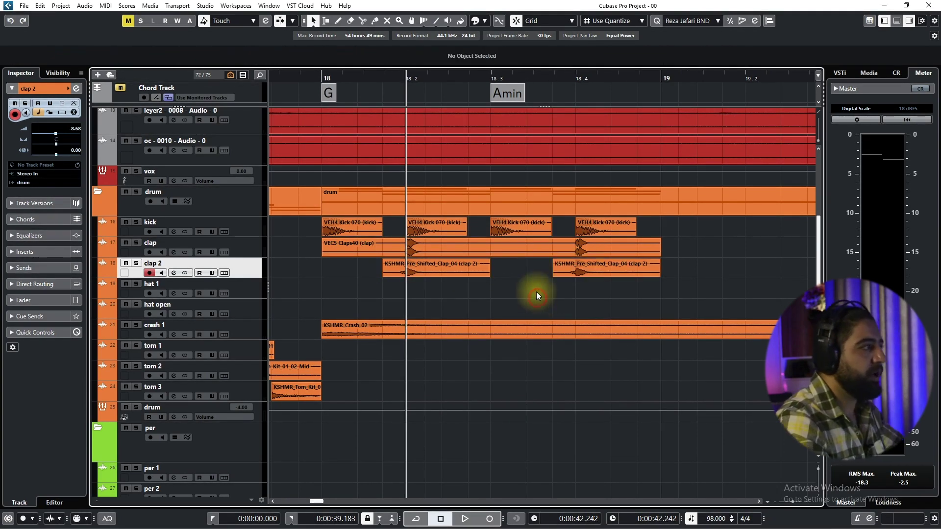
Step: Play back from late bar 17 through bar 18 to check the layered claps
scroll(465, 194, "down", 1)
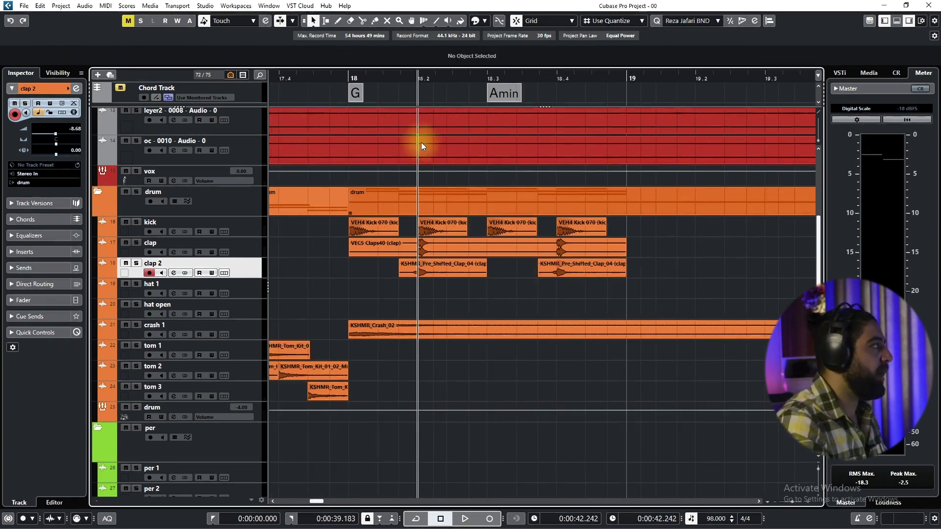
left_click(318, 77)
key("space")
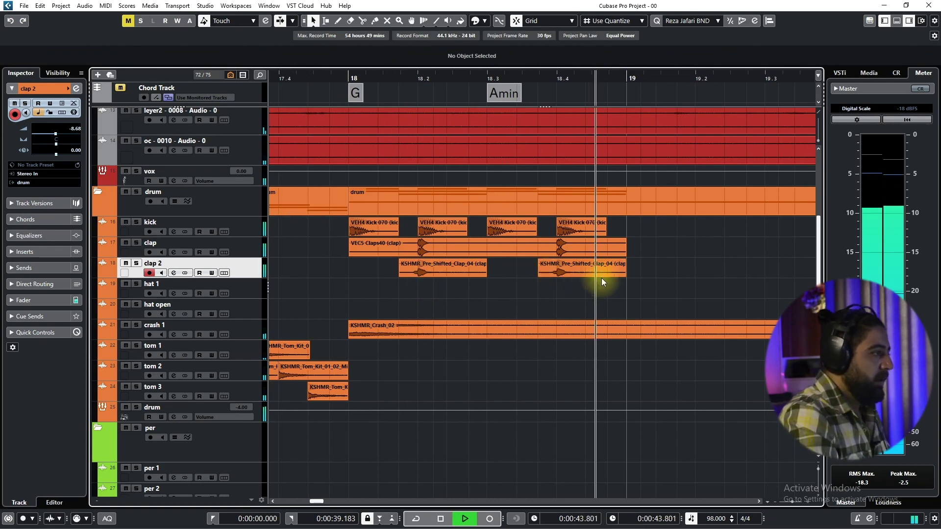
key("space")
Step: Select bar 18 on the clap 2 track as a range and bounce both claps into a single one-bar event
right_click(475, 265)
left_click(486, 264)
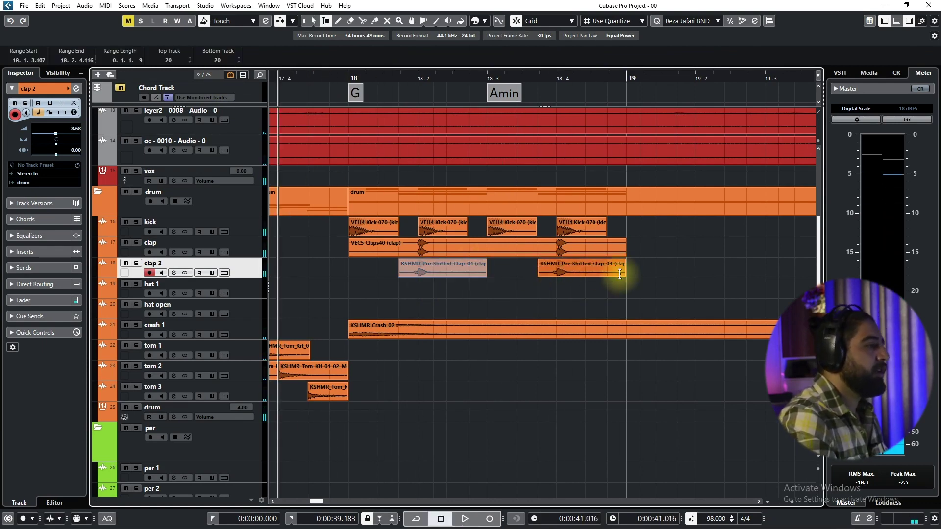
left_click_drag(628, 271, 451, 268)
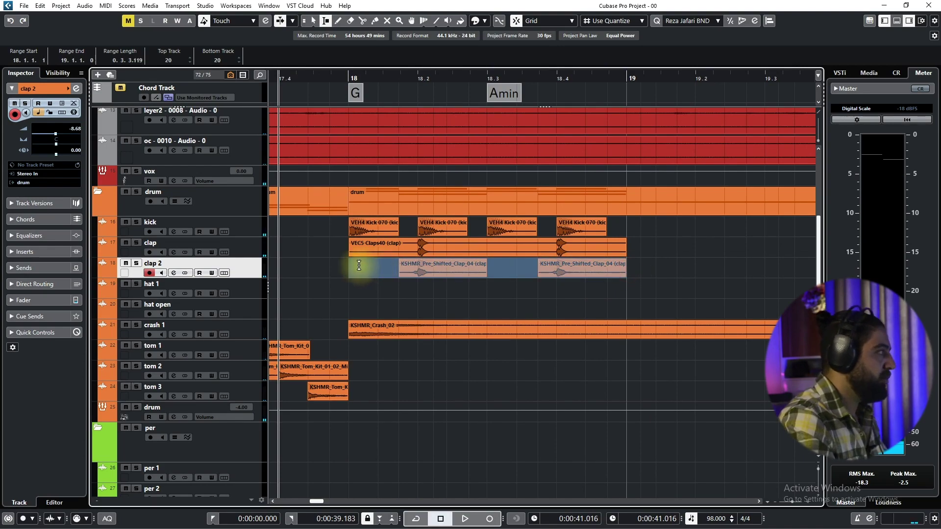
key("b")
key("1")
left_click(295, 289)
Step: Copy the one-bar hat 1 event from bar 16 to bar 18 and play it back
scroll(314, 305, "down", 3)
left_click_drag(314, 305, 434, 291)
left_click_drag(339, 277, 495, 277)
key("space")
scroll(472, 291, "up", 2)
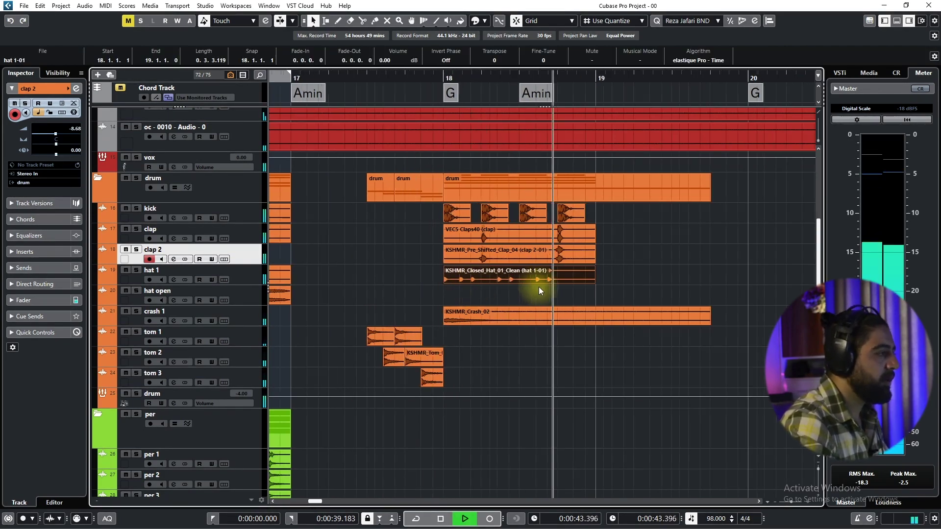
Step: Split the copied hat 1 event at beat 4 of bar 18 and delete the part after the cut
left_click(559, 283)
key("space")
left_click(559, 280, "alt")
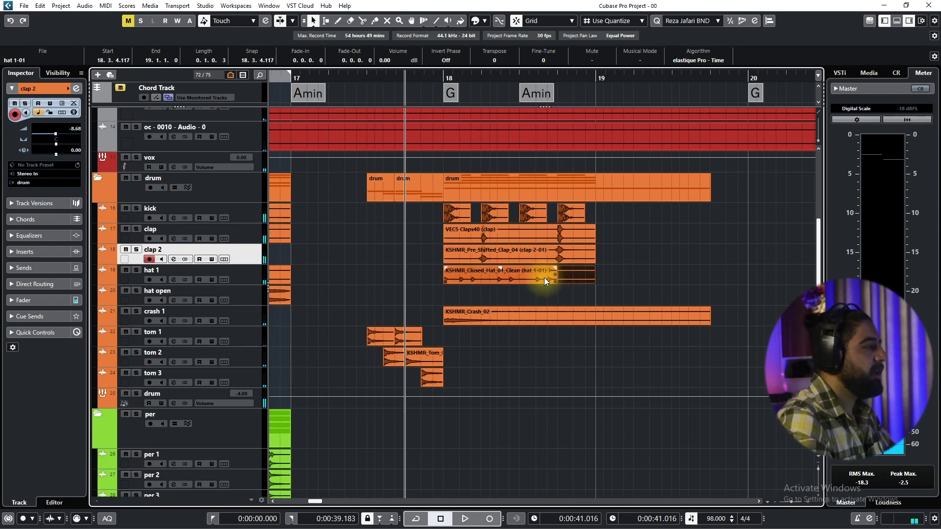
key("Delete")
Step: Split off the last hat 1 hit before beat 4 and repeat it twice at the end of bar 18
scroll(548, 281, "up", 3)
left_click(542, 281, "alt")
left_click_drag(561, 277, 680, 275)
scroll(551, 286, "down", 8)
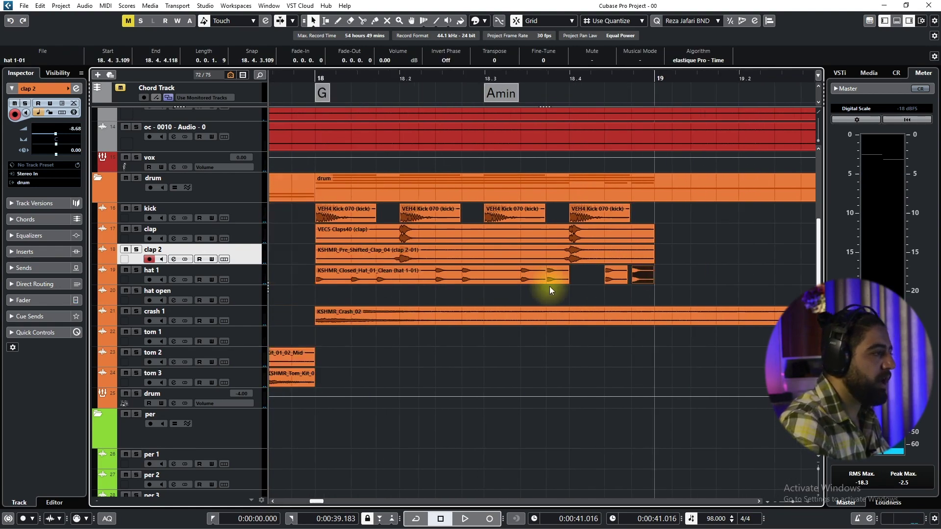
Step: Select the end of bar 18 on the hat 1 track as a range and bounce the hat pieces into one event
key("space")
scroll(499, 279, "up", 1)
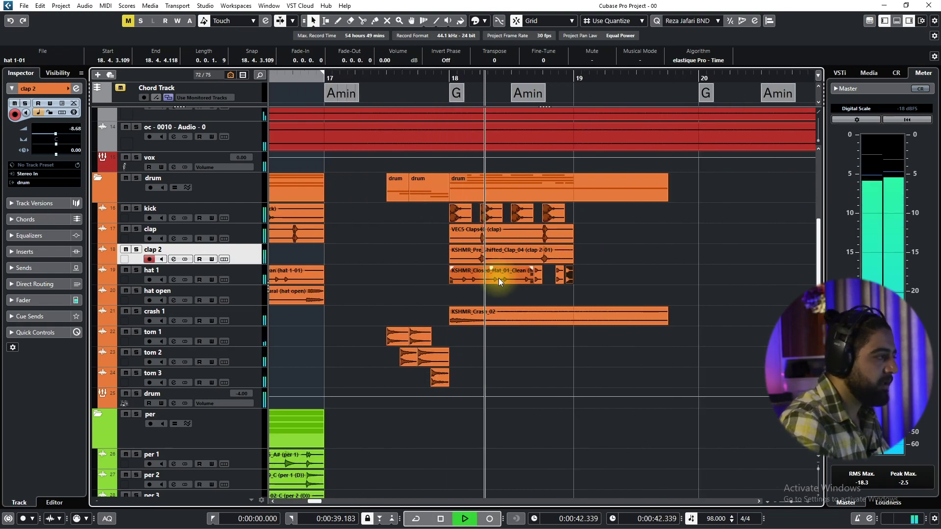
right_click(498, 278)
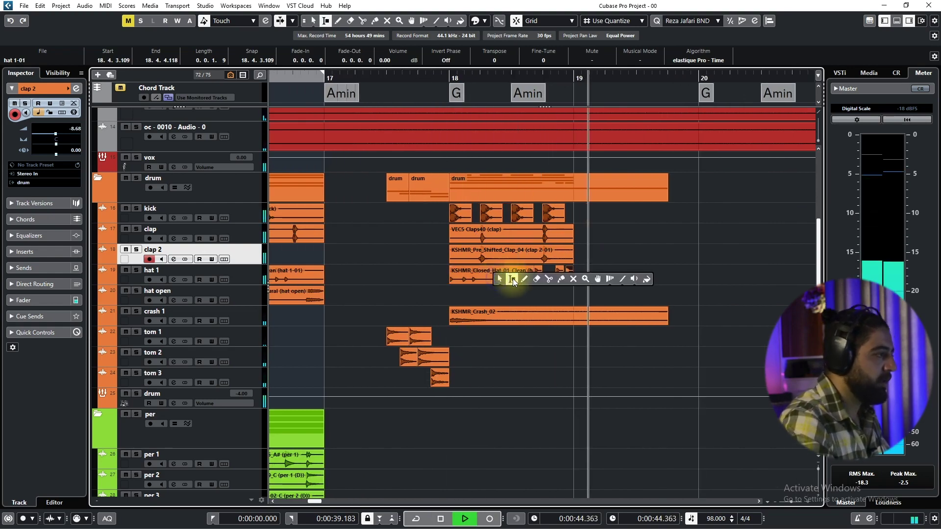
left_click(524, 278)
key("space")
left_click_drag(575, 278, 514, 281)
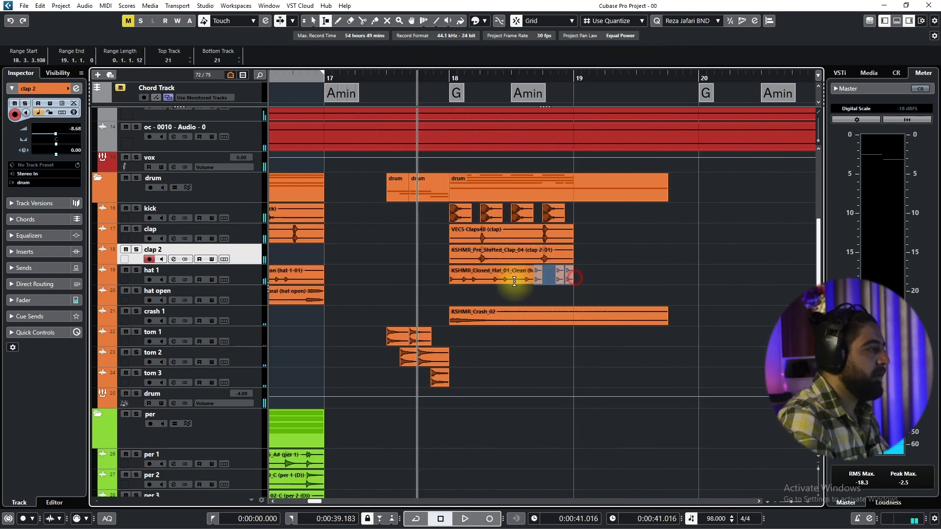
key("ctrl+b")
key("Return")
right_click(445, 276)
left_click(450, 280)
left_click(433, 296)
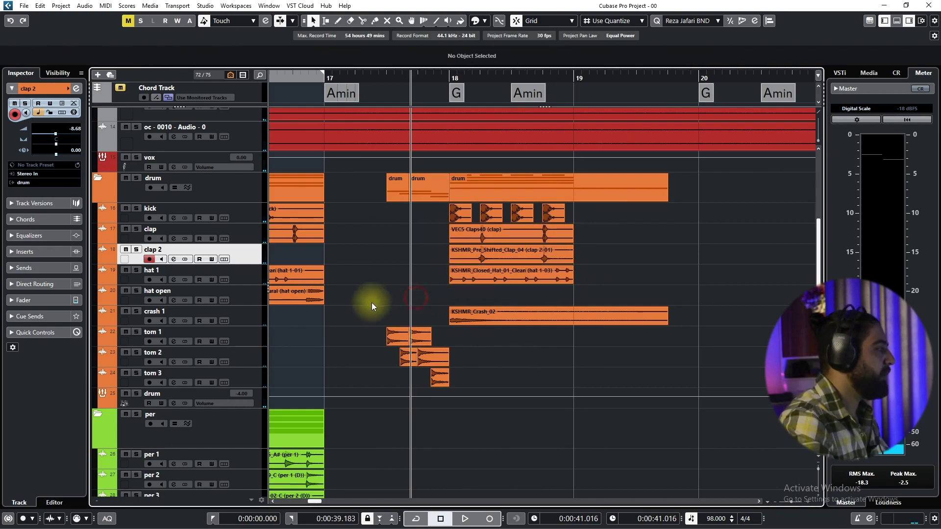
Step: Copy the one-bar per 1, per 2, per 3 and tamb events from bar 16 to bar 18 and play them back
scroll(376, 301, "down", 3)
scroll(413, 275, "down", 2)
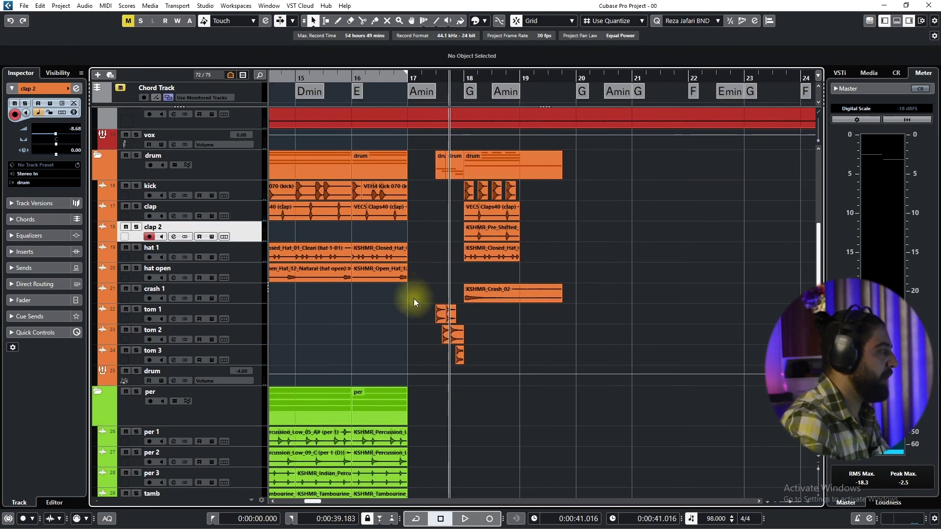
scroll(402, 300, "down", 4)
left_click_drag(376, 234, 473, 251)
key("space")
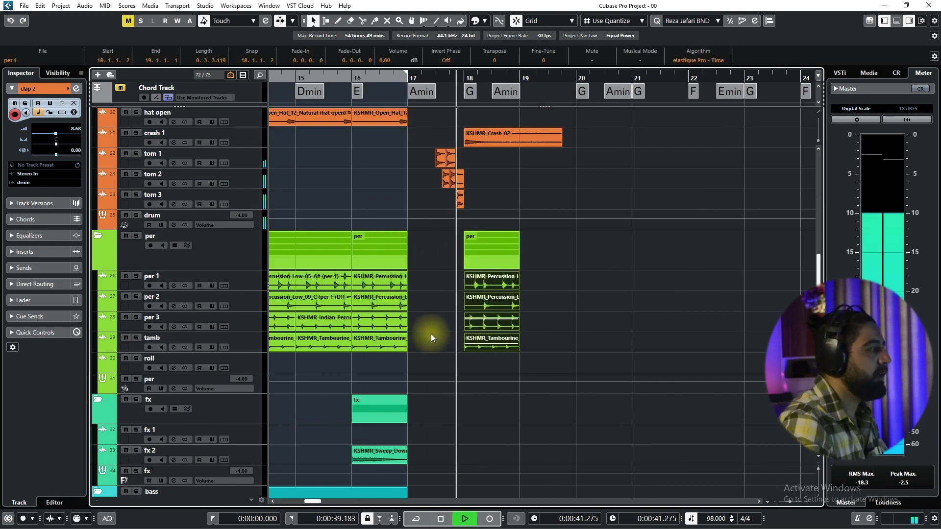
scroll(431, 334, "up", 1)
scroll(449, 334, "right", 3)
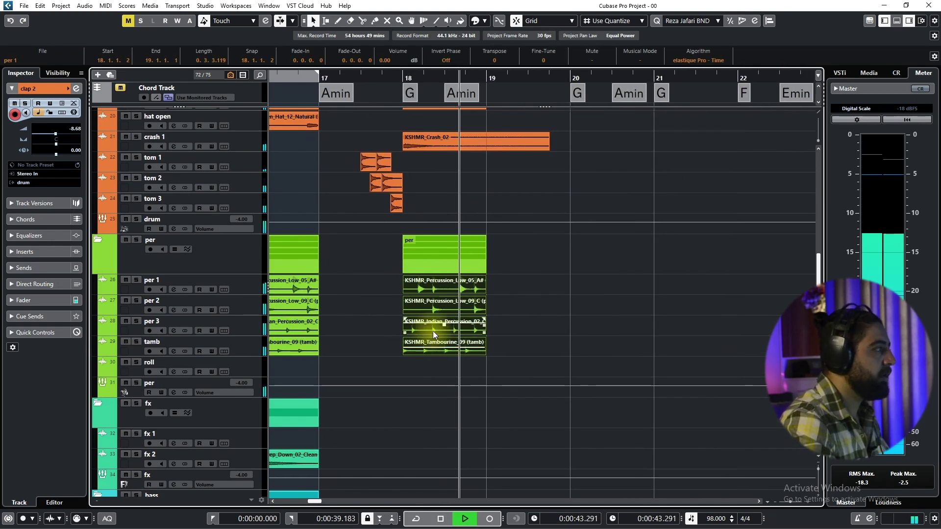
left_click(381, 79)
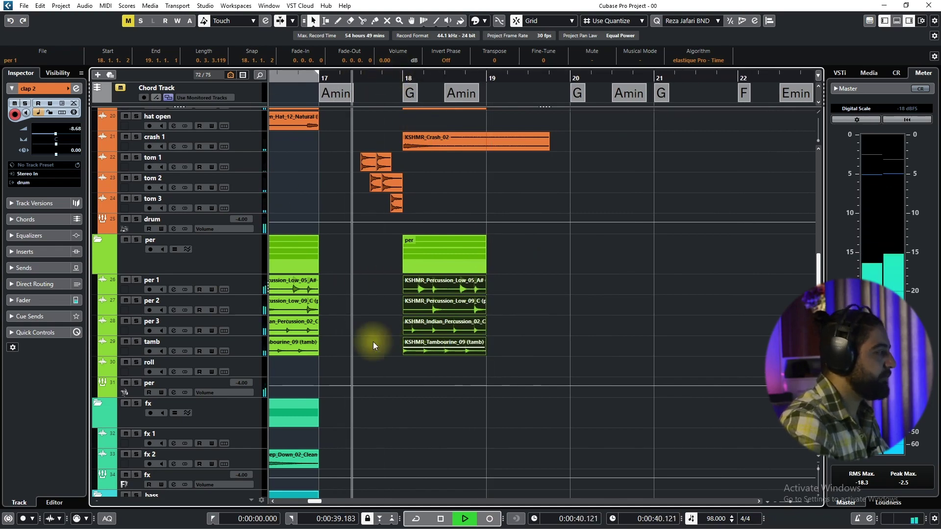
Step: Select the tamb track and briefly solo it during playback to hear the tambourine pattern
left_click(246, 348)
key("s")
key("s")
key("space")
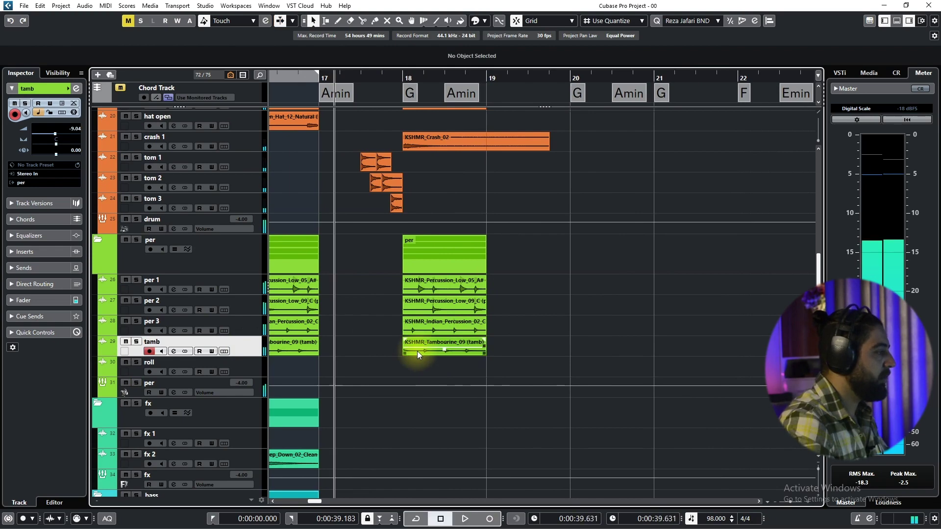
Step: Shift the bar 18 tambourine event to start at 18.1.2.84, play it back and cut off its overhang past bar 19
scroll(406, 357, "up", 5)
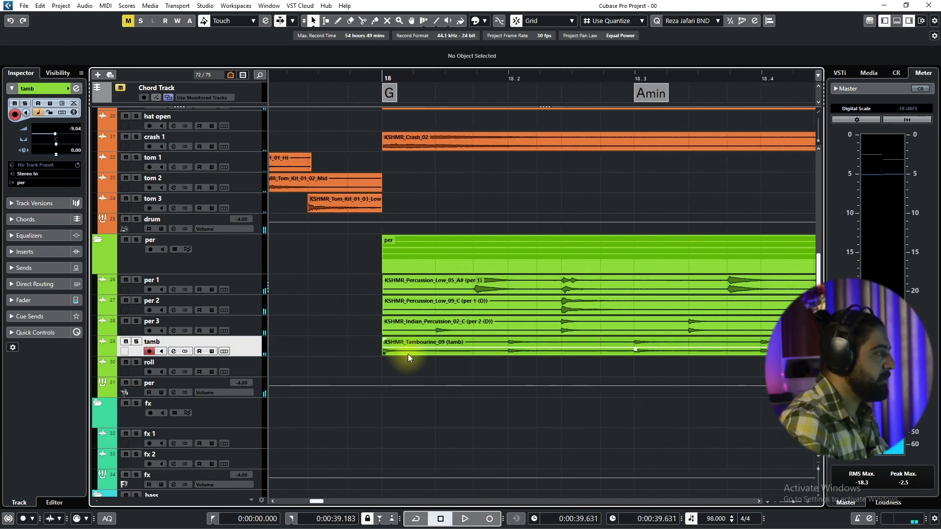
left_click_drag(451, 341, 514, 347)
key("space")
scroll(487, 366, "down", 3)
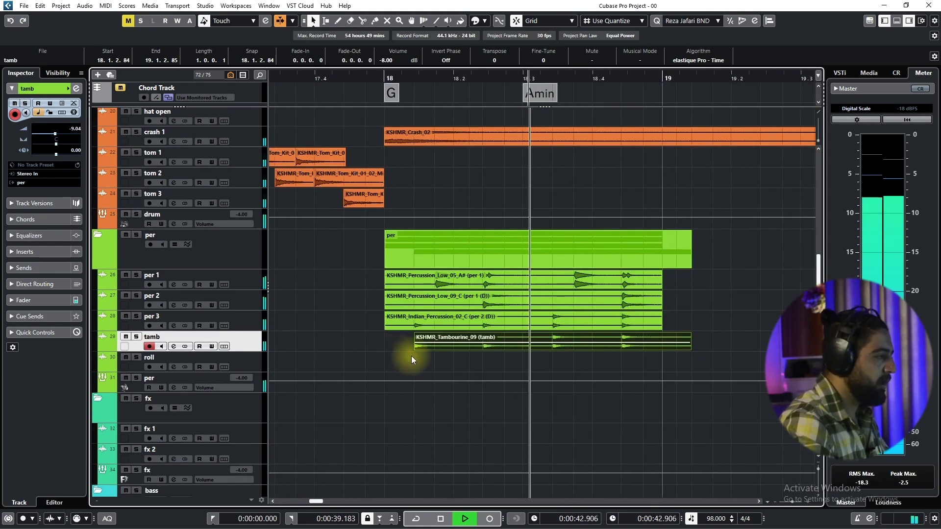
key("space")
left_click(663, 347, "alt")
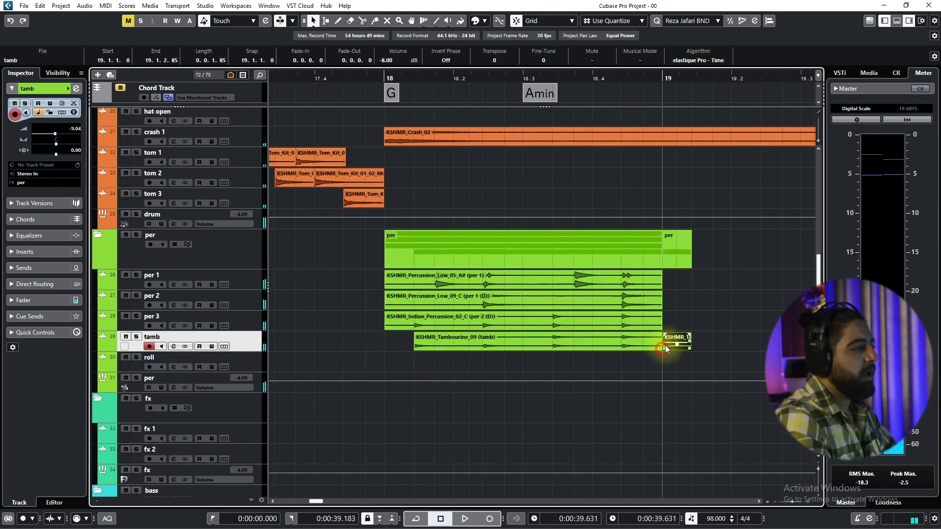
key("Delete")
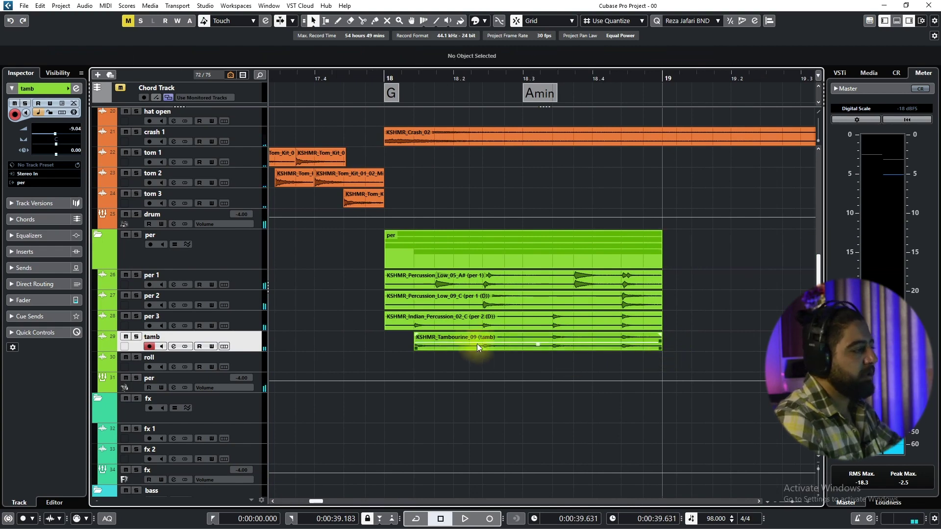
Step: Select all of bar 18 on the tamb track as a range and bounce it into a full one-bar event
scroll(421, 321, "up", 3)
right_click(404, 357)
left_click(416, 357)
scroll(431, 360, "down", 4)
left_click_drag(617, 343, 418, 336)
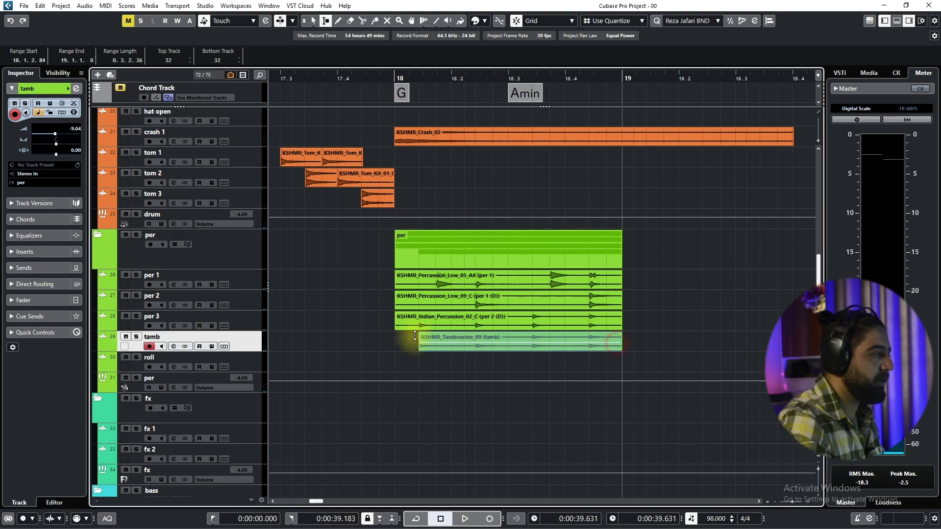
key("ctrl+b")
key("Return")
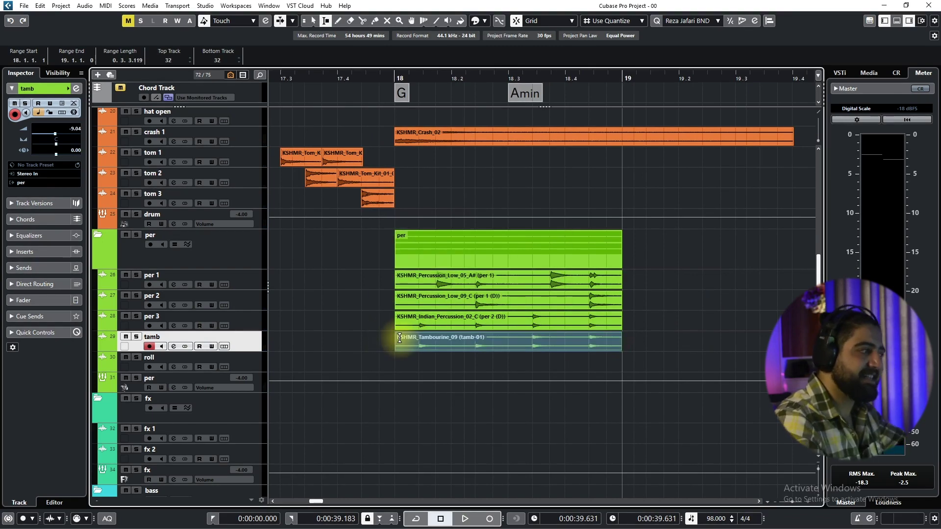
right_click(441, 299)
left_click(442, 300)
left_click(316, 330)
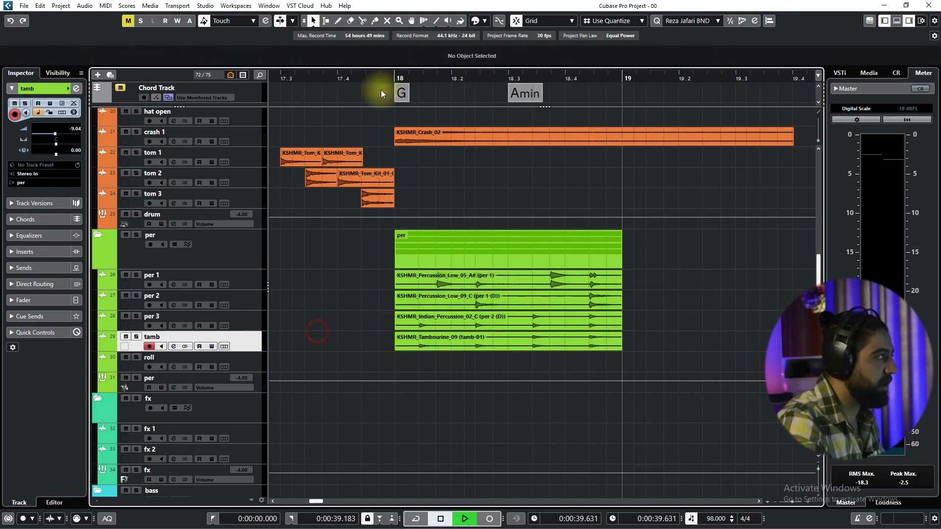
Step: Solo the tamb track and play bar 18 to check the timing of the bounced tambourine
key("space")
scroll(466, 230, "down", 3)
scroll(471, 284, "up", 2)
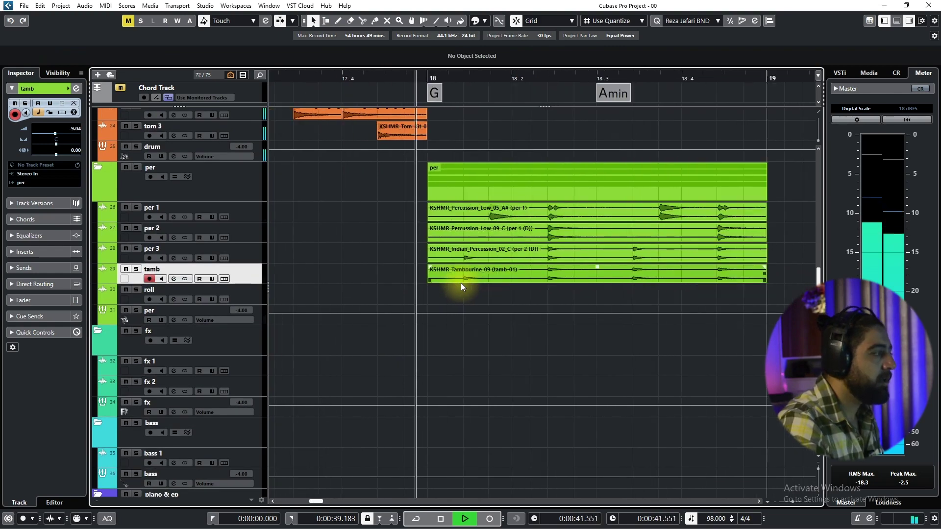
key("s")
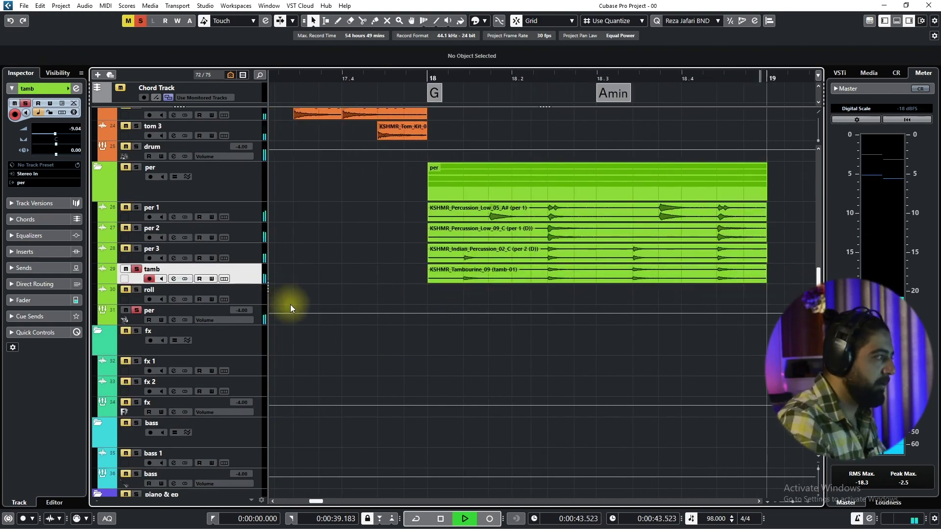
key("space")
key("space")
left_click_drag(560, 281, 346, 287)
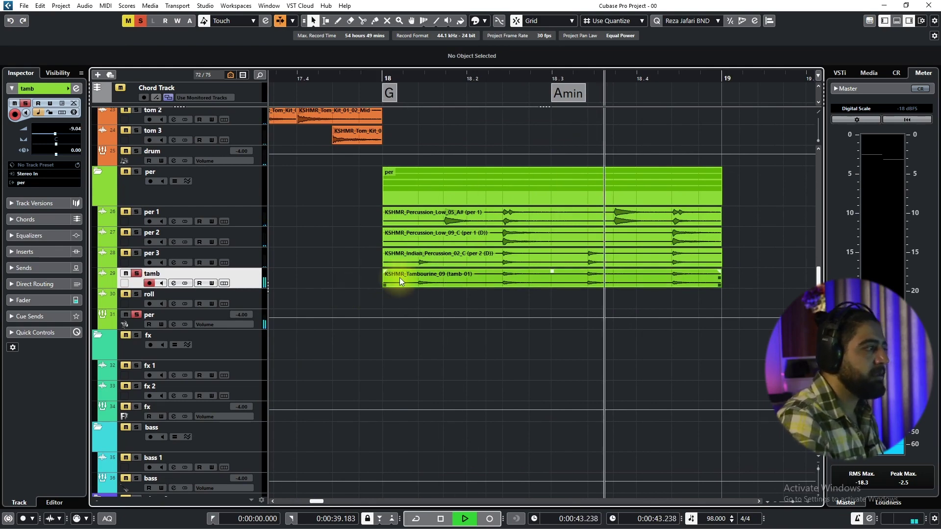
Step: Unsolo the tamb track and replay the transition and bar 18 with all tracks sounding
key("s")
key("space")
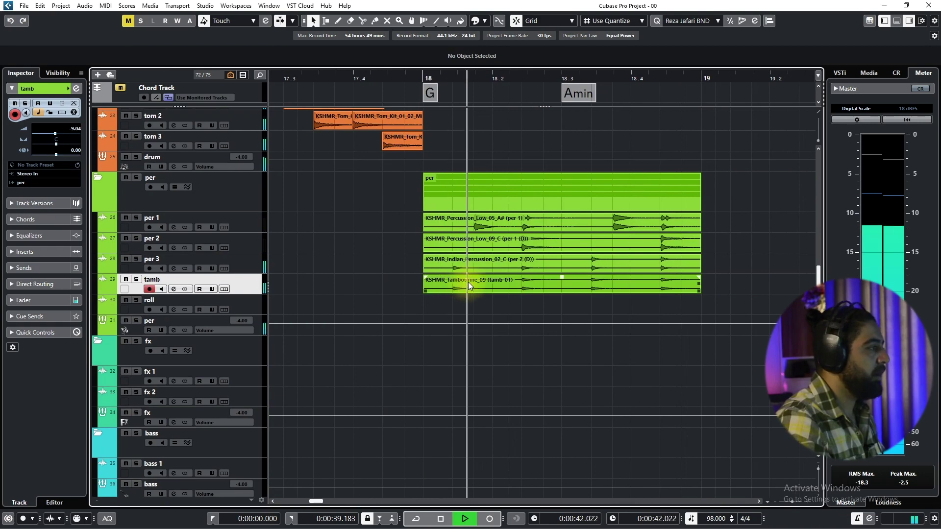
left_click_drag(470, 281, 428, 286)
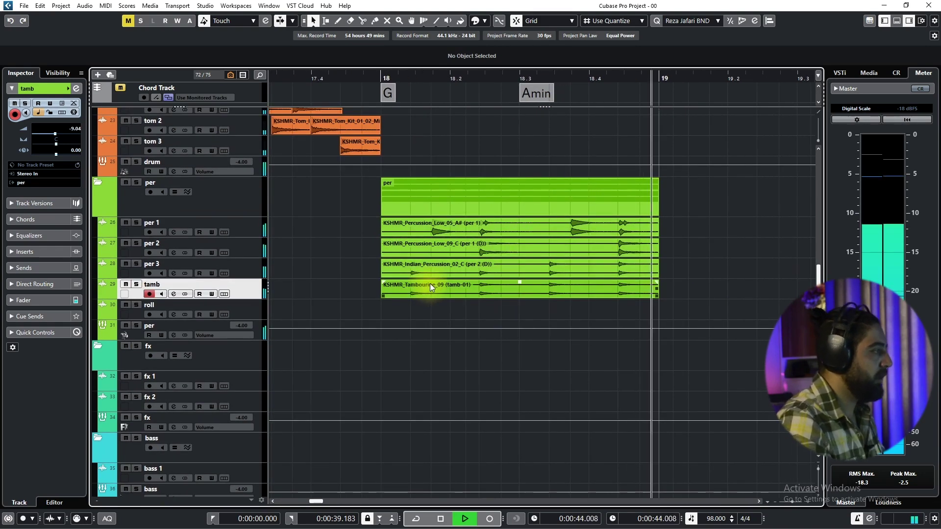
scroll(431, 283, "down", 2)
key("space")
key("space")
scroll(431, 283, "down", 2)
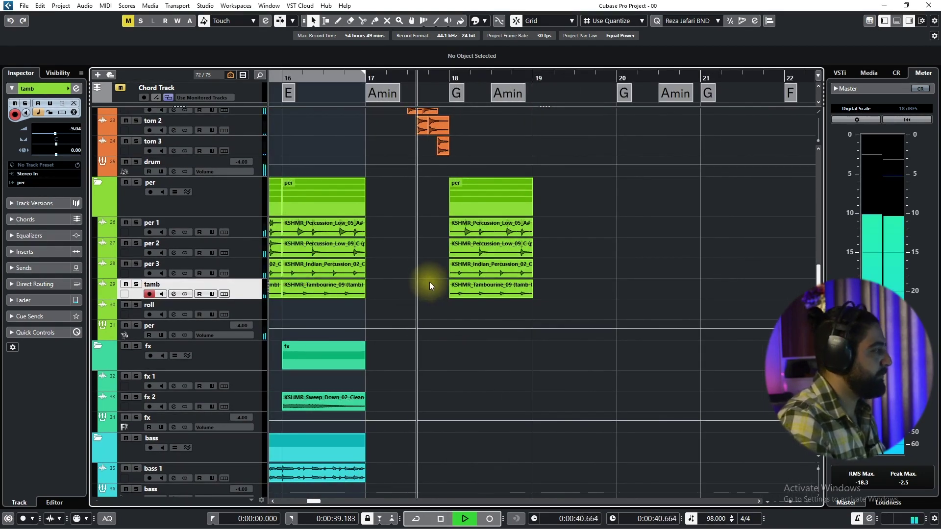
Step: Copy the roll event from the end of bar 3 to bar 18, starting at 18.3.2.84, and play it back
left_click(247, 307)
scroll(455, 299, "down", 4)
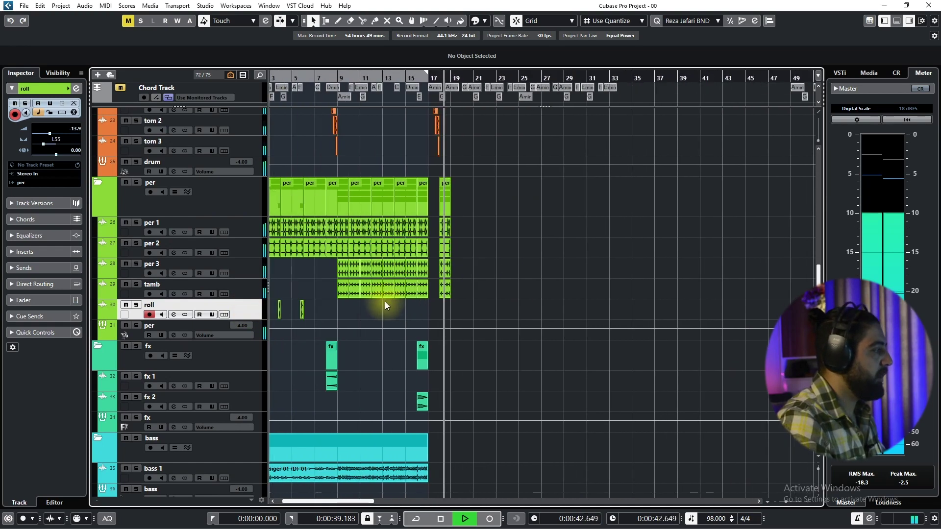
key("space")
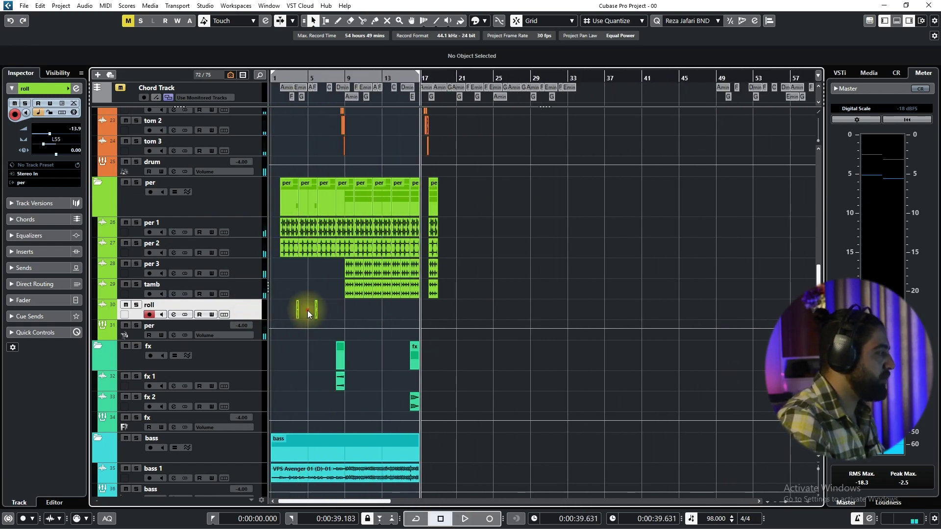
left_click(299, 309)
scroll(405, 314, "up", 5)
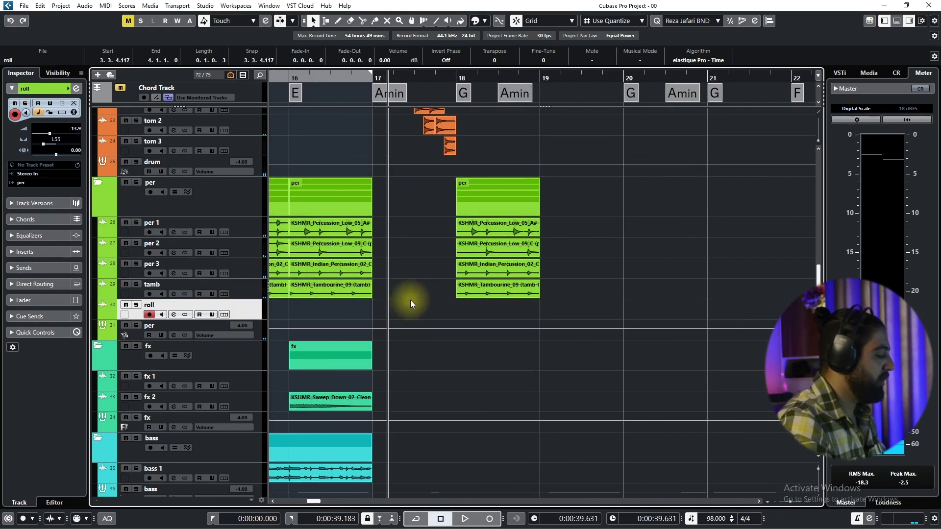
key("ctrl+v")
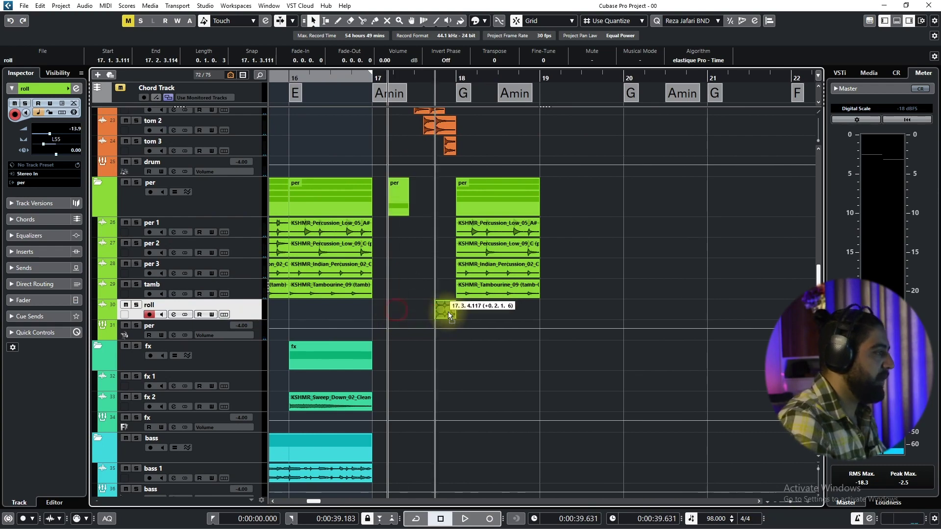
left_click_drag(499, 314, 513, 316)
key("space")
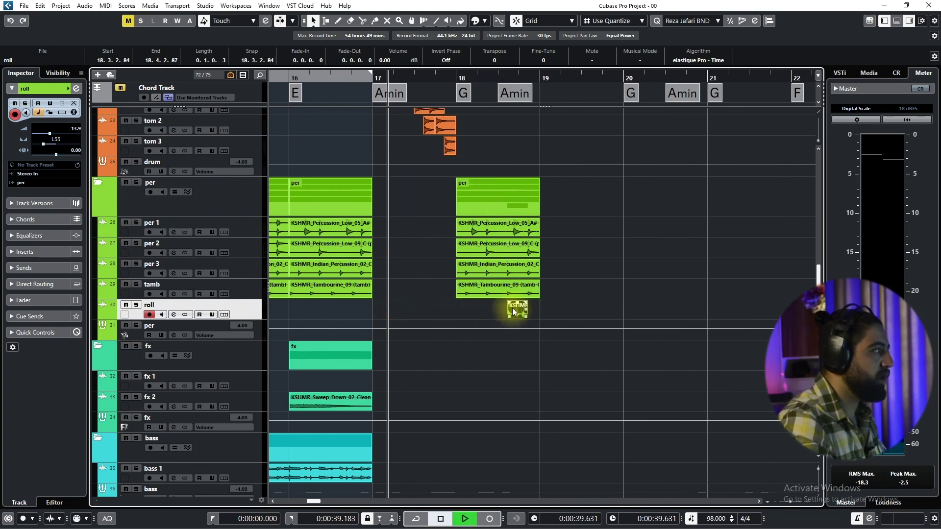
scroll(510, 314, "up", 2)
scroll(472, 302, "up", 2)
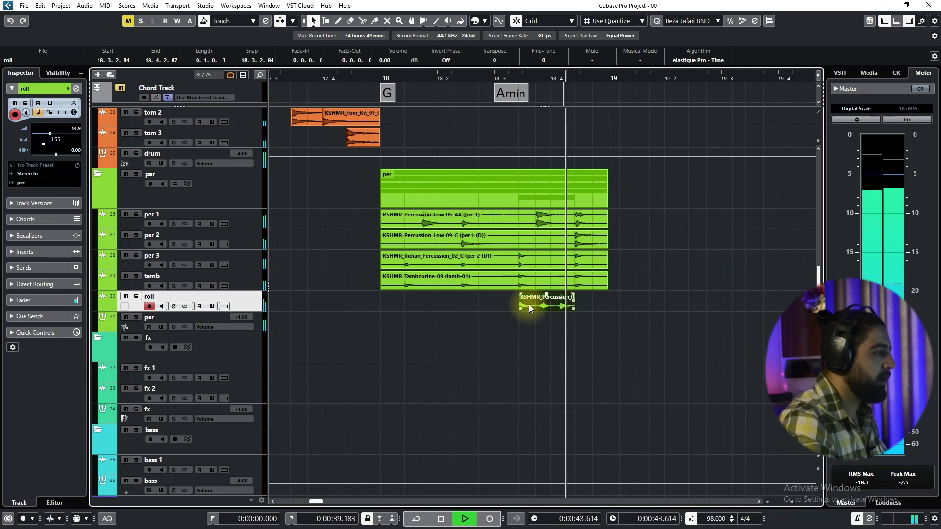
key("space")
key("space")
Step: Move the copied roll event earlier so it starts at 18.2.4.116, and play it back
left_click_drag(664, 307, 533, 334)
key("j")
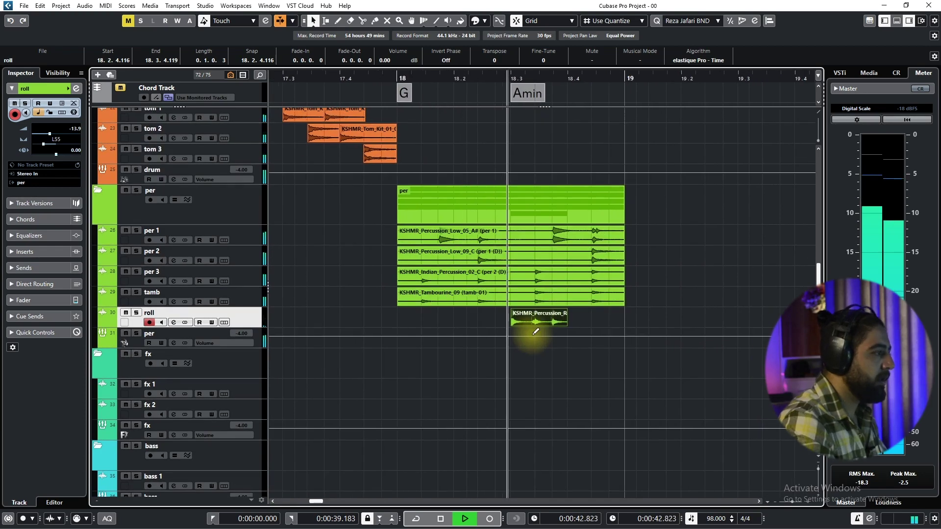
scroll(531, 330, "down", 2)
key("space")
key("space")
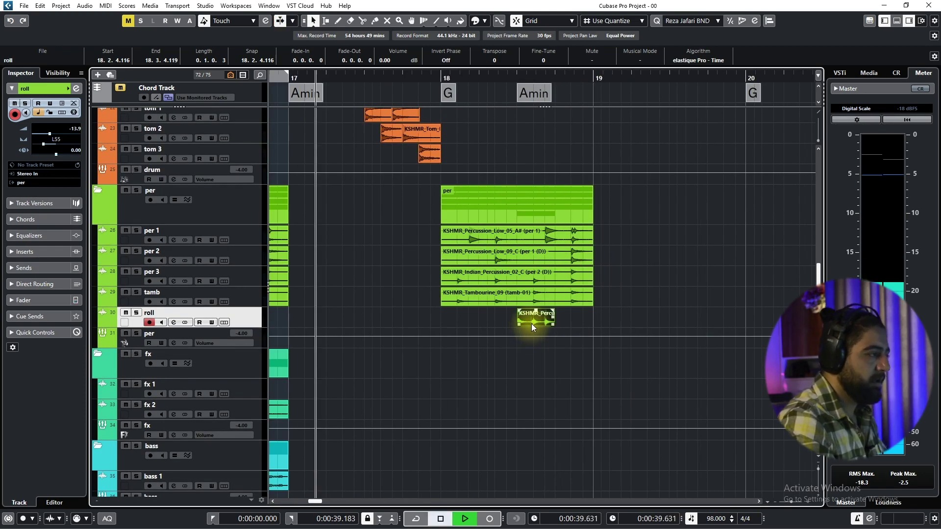
Step: Select all of bar 18 on the roll track as a range and bounce it into a one-bar event
key("2")
double_click(493, 296)
left_click_drag(592, 324, 437, 321)
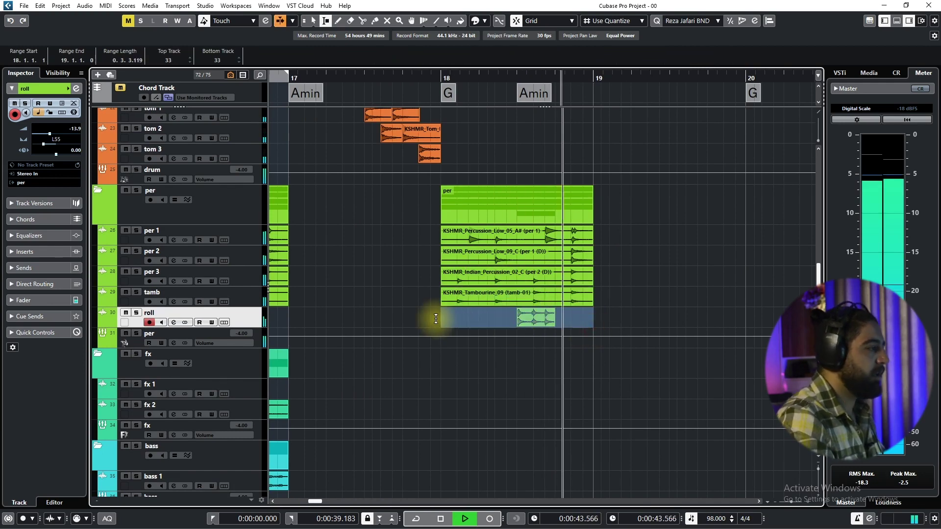
key("ctrl+b")
key("space")
right_click(400, 307)
left_click(400, 307)
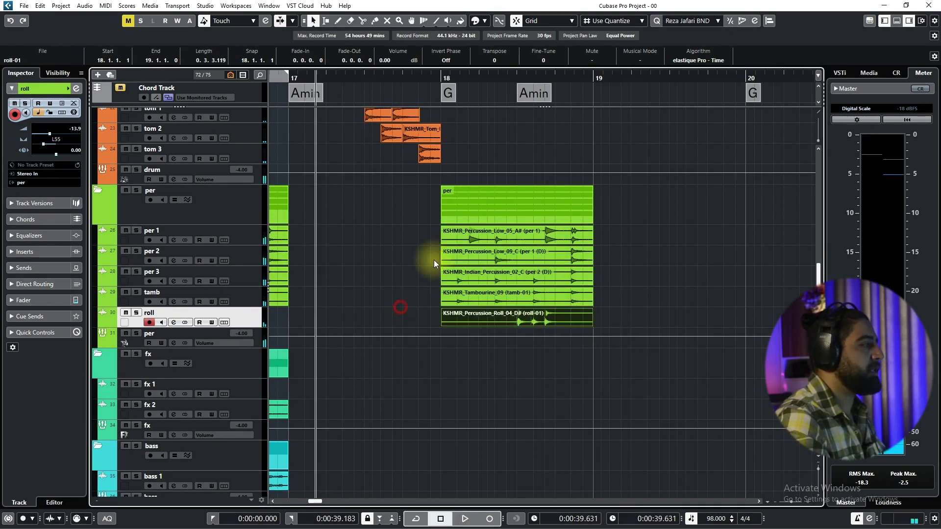
Step: Select the one-bar drum and percussion events in bar 18, duplicate them into bar 19 and play back the result
scroll(492, 329, "down", 3)
left_click_drag(478, 279, 435, 301)
left_click(439, 221)
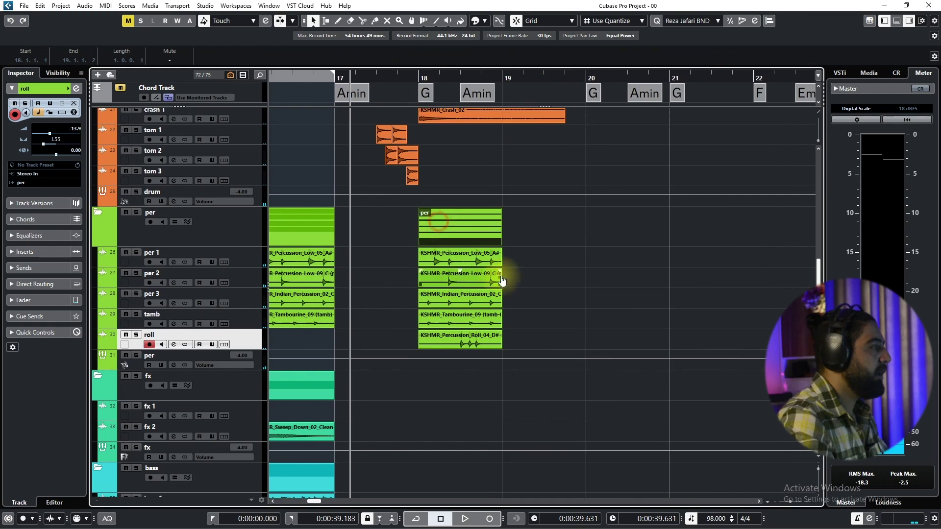
scroll(488, 289, "down", 1)
scroll(476, 307, "up", 3)
left_click_drag(513, 163, 439, 240)
key("ctrl+d")
key("space")
scroll(515, 311, "down", 3)
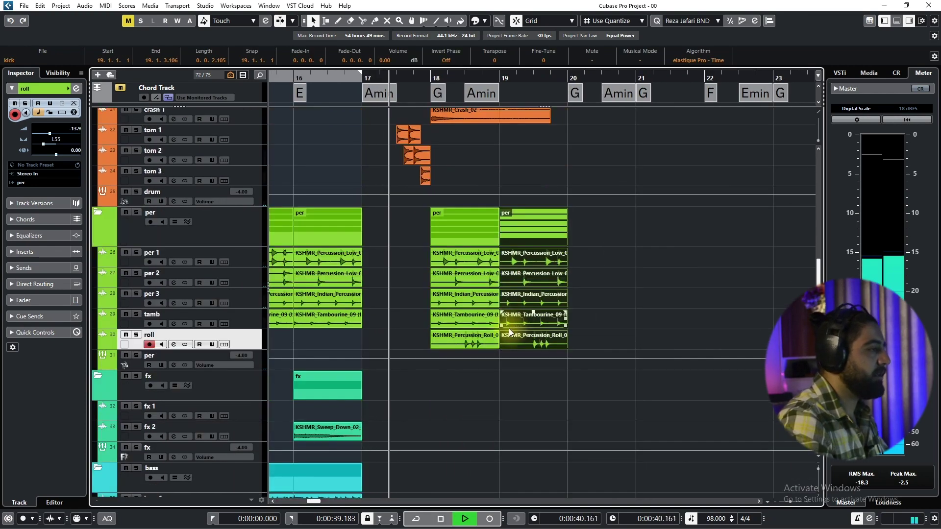
scroll(508, 328, "up", 1)
scroll(572, 300, "down", 1)
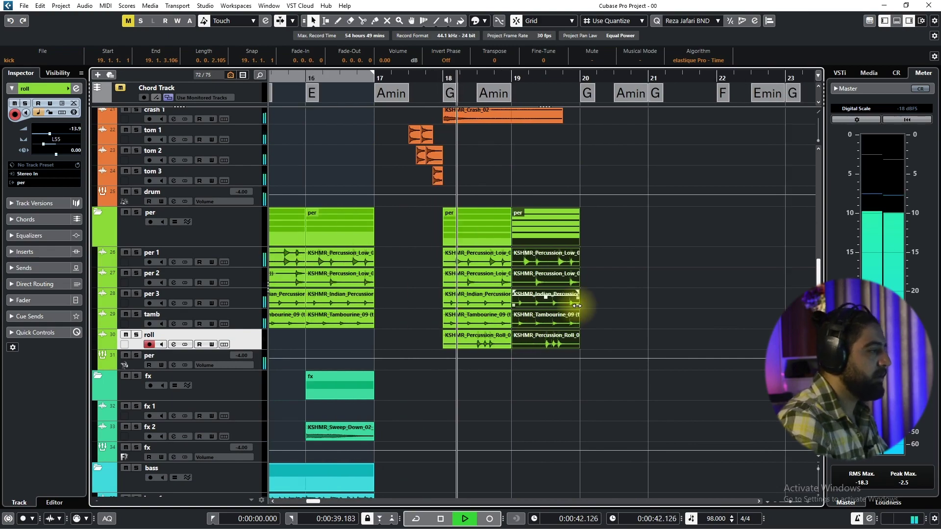
Step: Duplicate the selected one-bar drum and percussion events into bars 20 and 21
scroll(553, 329, "up", 2)
scroll(537, 340, "right", 1)
scroll(540, 361, "right", 1)
scroll(486, 362, "up", 1)
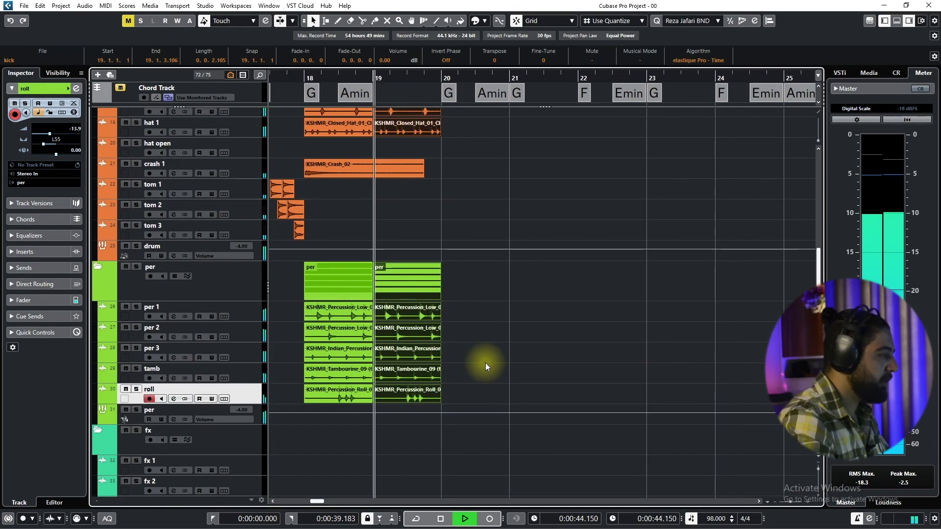
key("ctrl+d")
left_click_drag(491, 362, 431, 354)
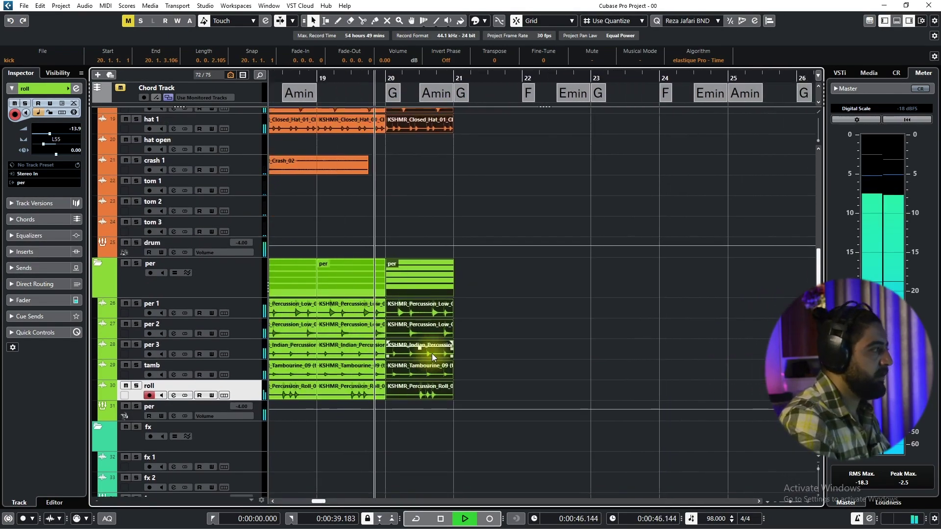
scroll(433, 351, "down", 2)
key("ctrl+d")
left_click_drag(500, 339, 472, 366)
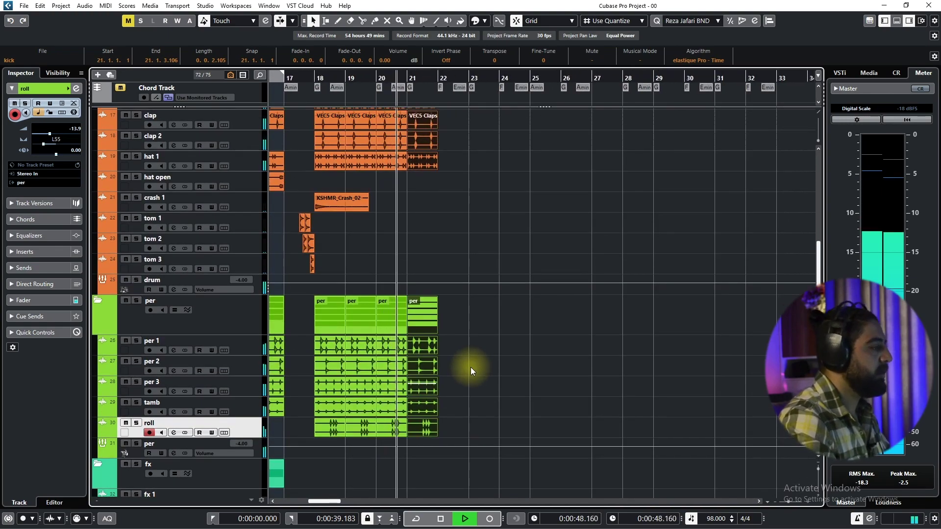
Step: Continue repeating the one-bar drum and percussion events through bars 22, 23 and 24
scroll(463, 368, "up", 2)
key("ctrl+d")
scroll(459, 370, "down", 4)
left_click_drag(456, 371, 446, 381)
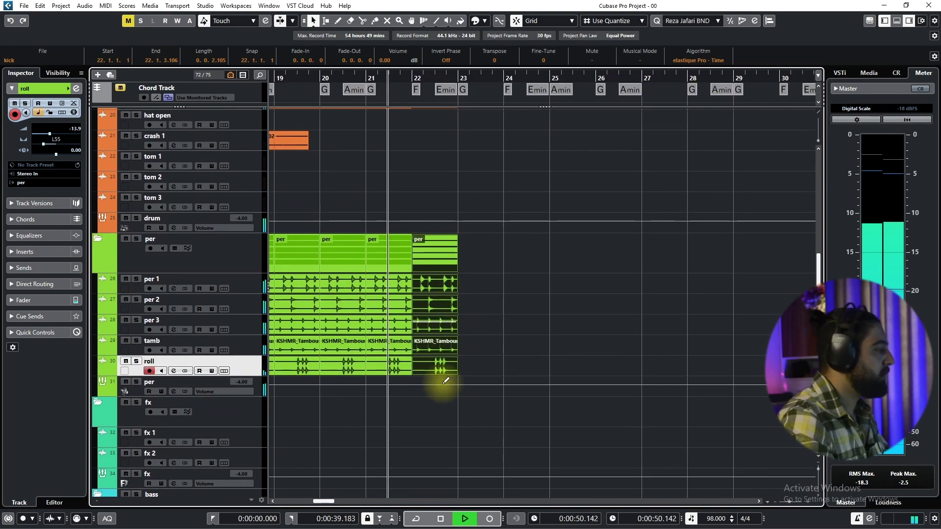
key("ctrl+d")
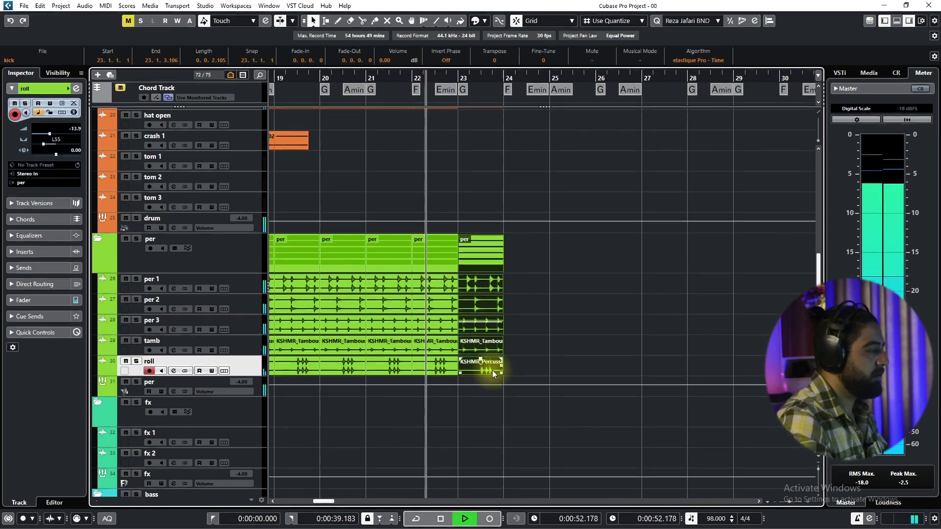
scroll(492, 369, "up", 5)
scroll(480, 402, "right", 1)
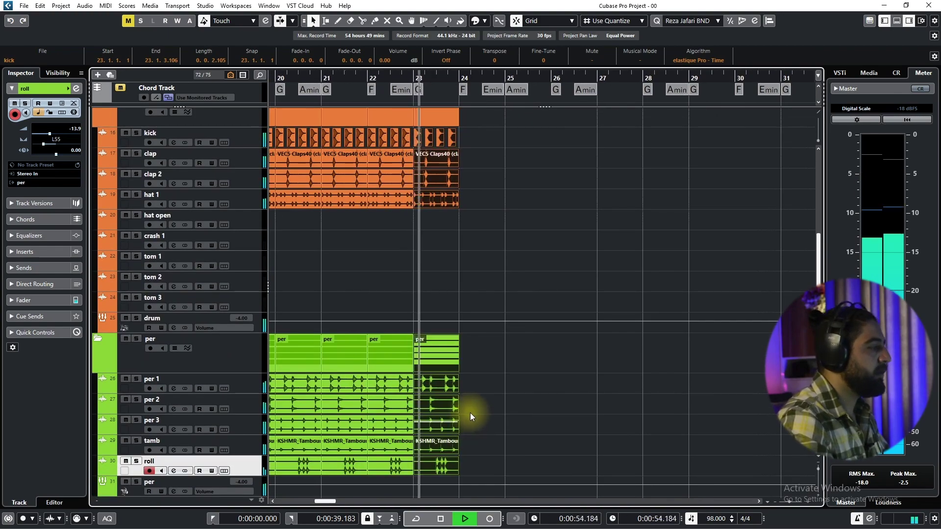
key("ctrl+d")
Step: Extend the repeated drum and percussion events from bar 25 through bar 32
scroll(509, 413, "right", 1)
scroll(510, 404, "down", 1)
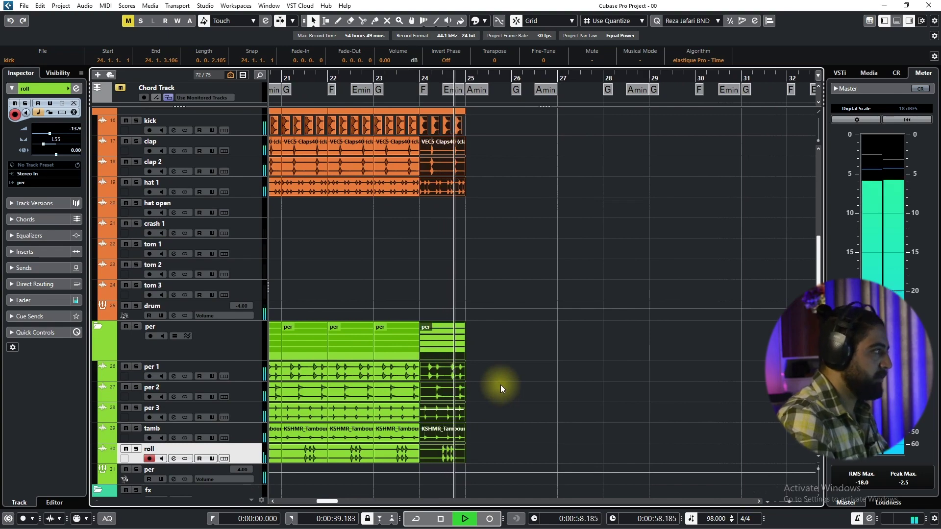
key("ctrl+d")
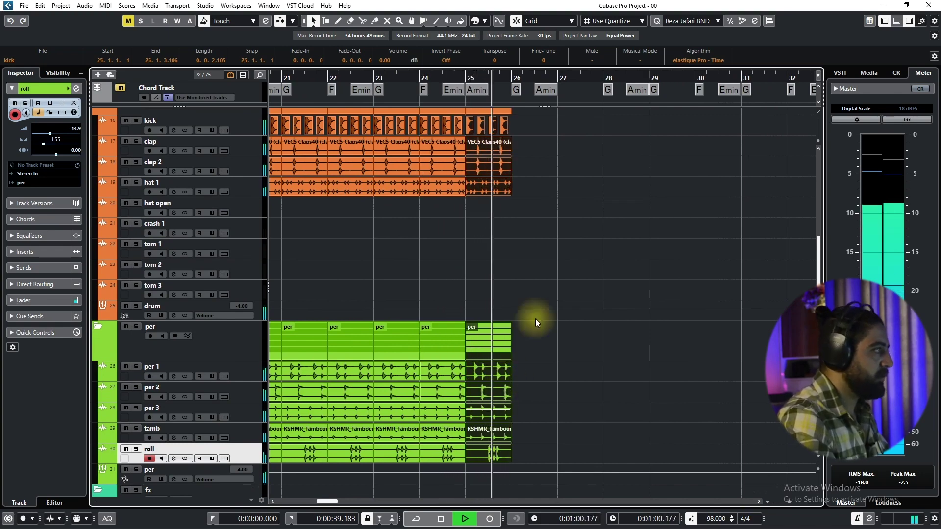
key("ctrl+d")
scroll(575, 277, "right", 1)
scroll(575, 278, "up", 1)
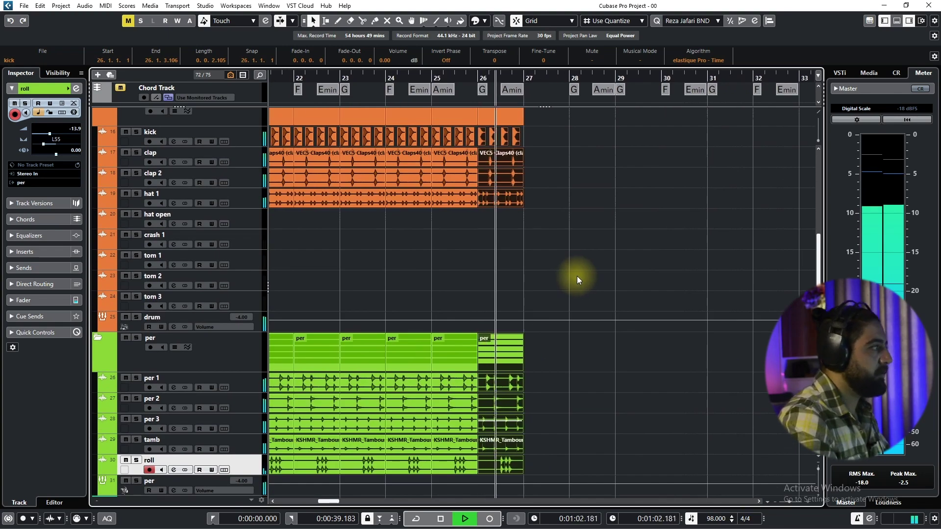
key("ctrl+d")
scroll(574, 276, "down", 4)
scroll(496, 303, "up", 5)
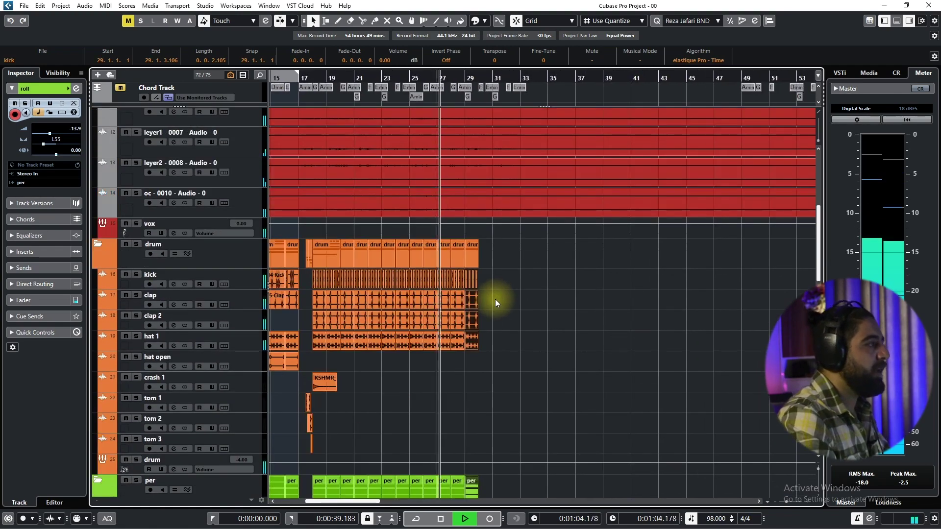
key("ctrl+d")
key("ctrl+d")
key("ctrl+d")
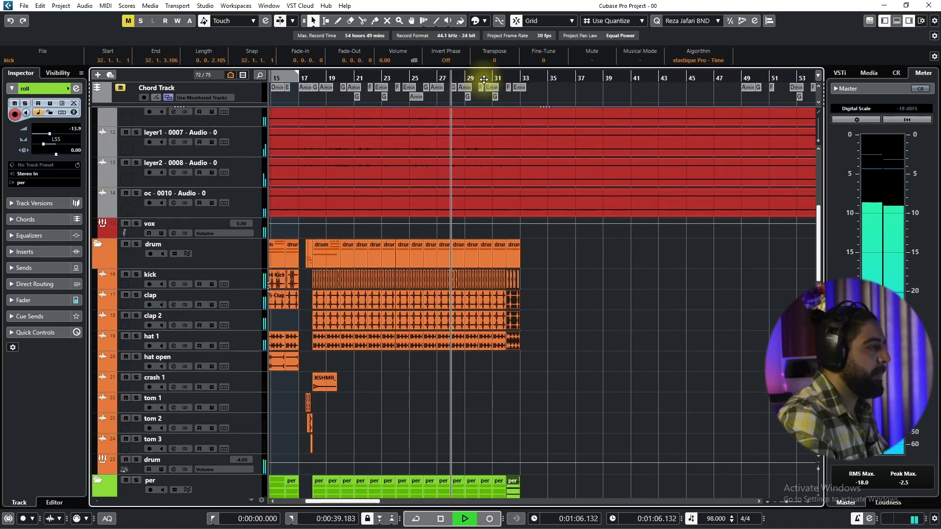
Step: Copy the crash and tom fill from bars 17–18 so the copied crash starts at bar 26, and play it back
scroll(511, 280, "up", 2)
scroll(497, 279, "up", 2)
scroll(504, 284, "down", 3)
left_click_drag(469, 295, 580, 238)
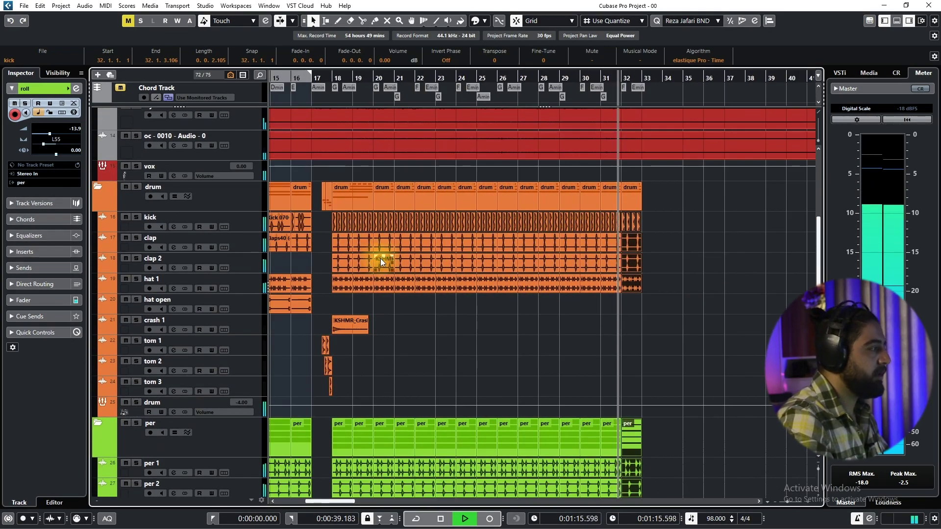
left_click_drag(410, 79, 463, 79)
left_click_drag(387, 320, 310, 396)
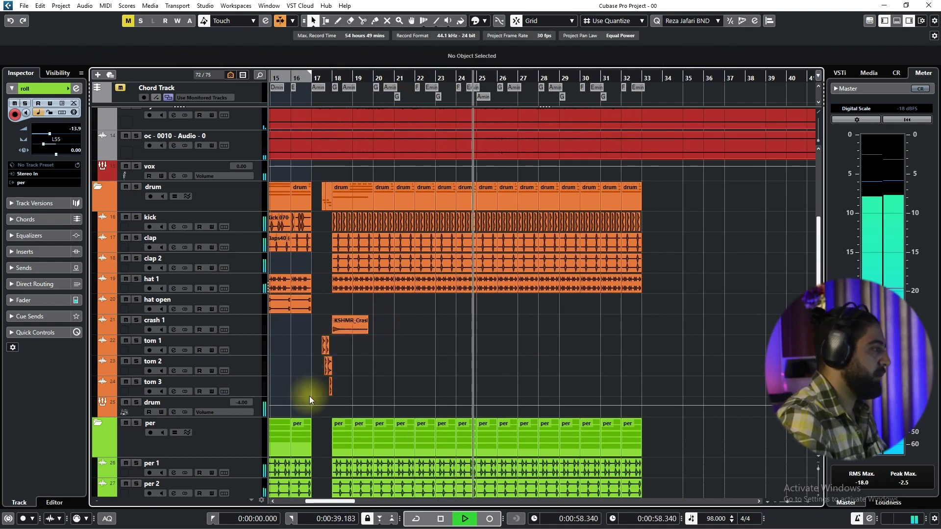
left_click_drag(339, 327, 513, 326)
key("h")
key("h")
key("h")
key("h")
key("space")
key("space")
key("h")
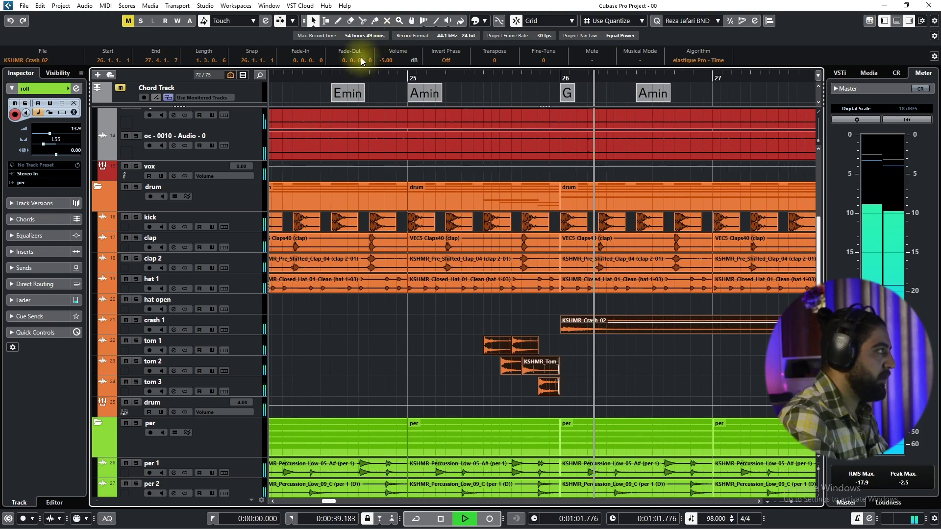
Step: Mute the clap, clap 2 and hat 1 events in bar 25 while playing the fill back
left_click_drag(355, 75, 277, 78)
left_click_drag(360, 202, 325, 175)
right_click(378, 240)
left_click(441, 242)
left_click(453, 241)
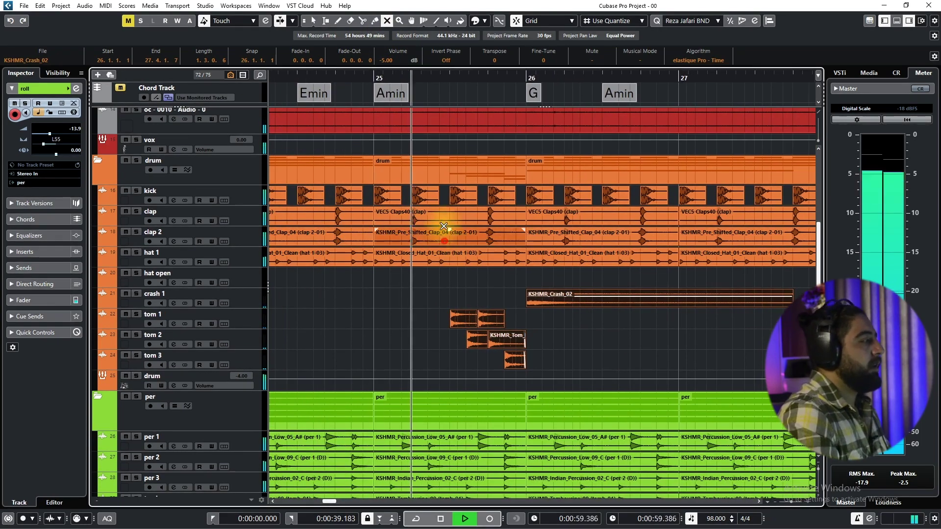
left_click_drag(441, 227, 441, 211)
left_click(431, 256)
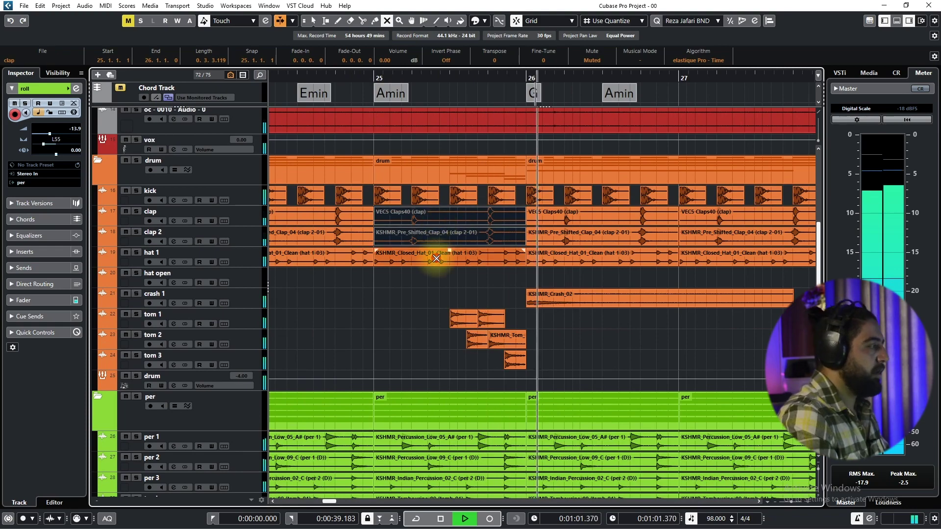
left_click_drag(537, 267, 493, 279)
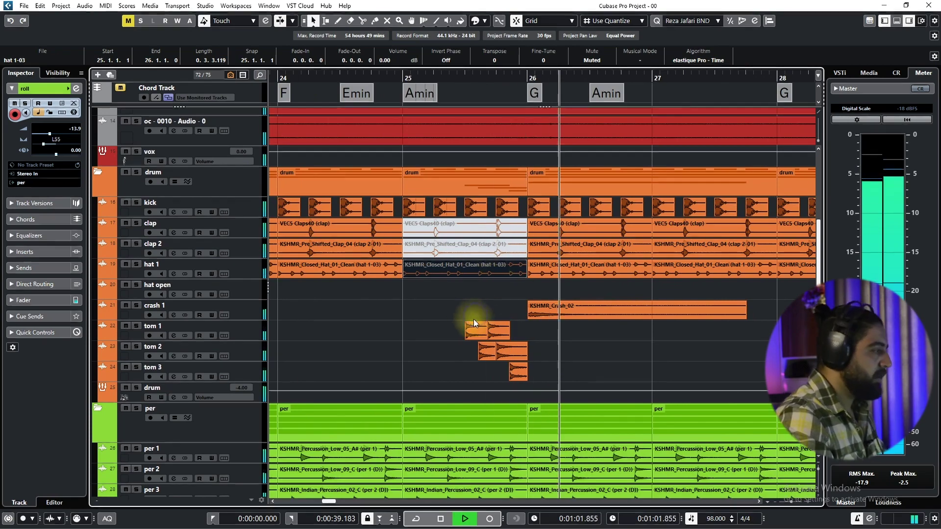
Step: Copy the tom 3 event in bar 25 to an earlier position starting at 25.3.1.97, and play it back
key("space")
scroll(466, 331, "up", 4)
scroll(492, 343, "down", 3)
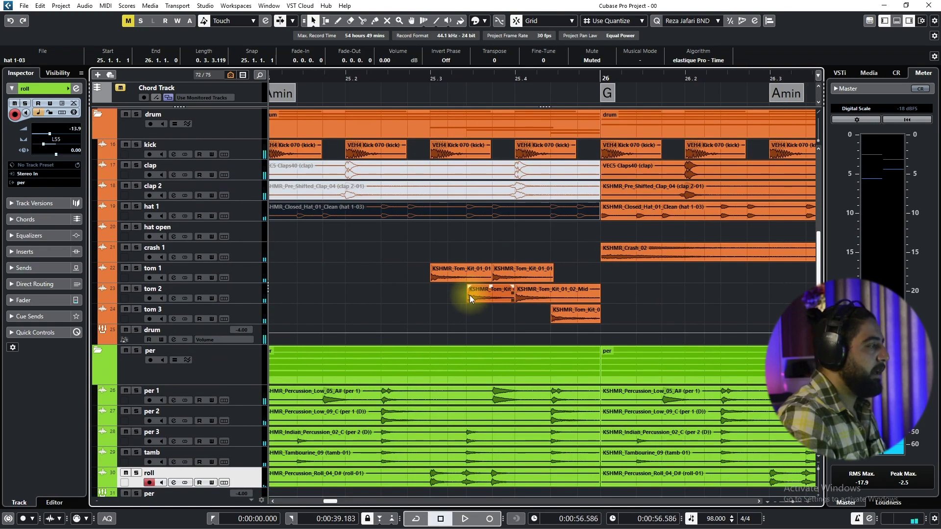
left_click_drag(571, 317, 468, 317)
key("space")
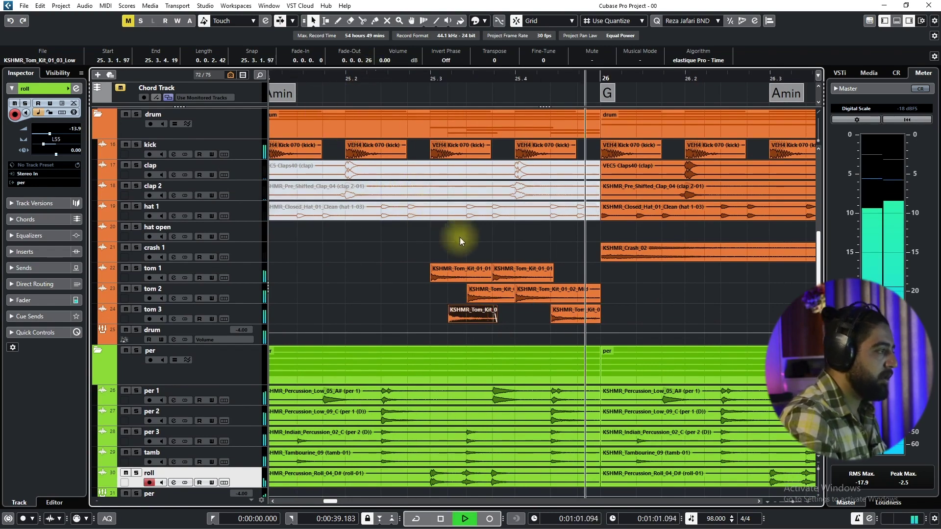
Step: Copy the second tom 1 event to 25.4.3.110 and trim the copy's end to the start of bar 26
left_click_drag(532, 279, 605, 273)
scroll(557, 280, "down", 3)
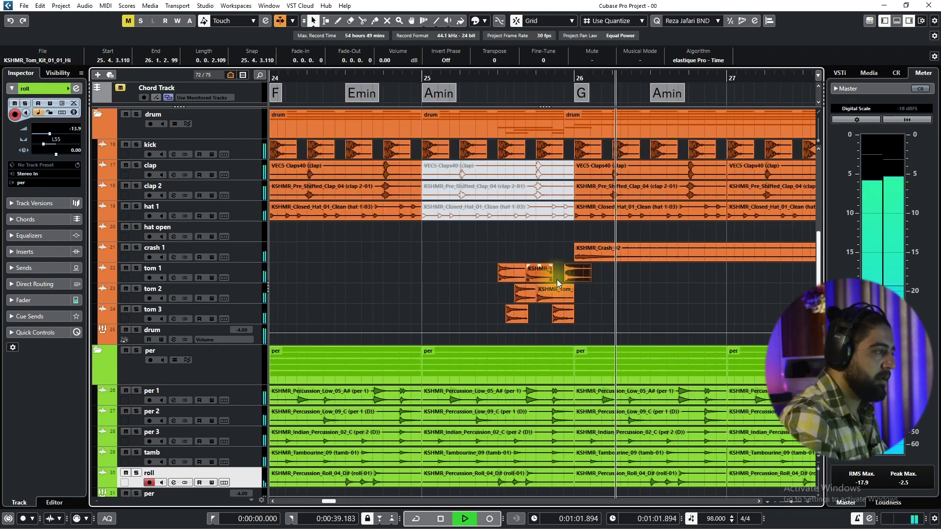
left_click_drag(591, 272, 572, 270)
left_click(593, 273)
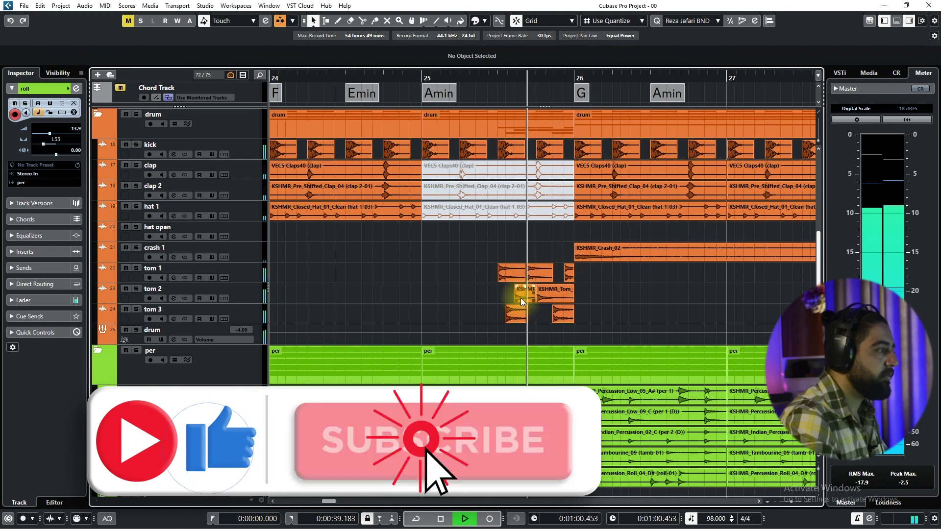
Step: Try the fill without the last tom 3 event in bar 25, and undo the deletion
scroll(557, 310, "up", 3)
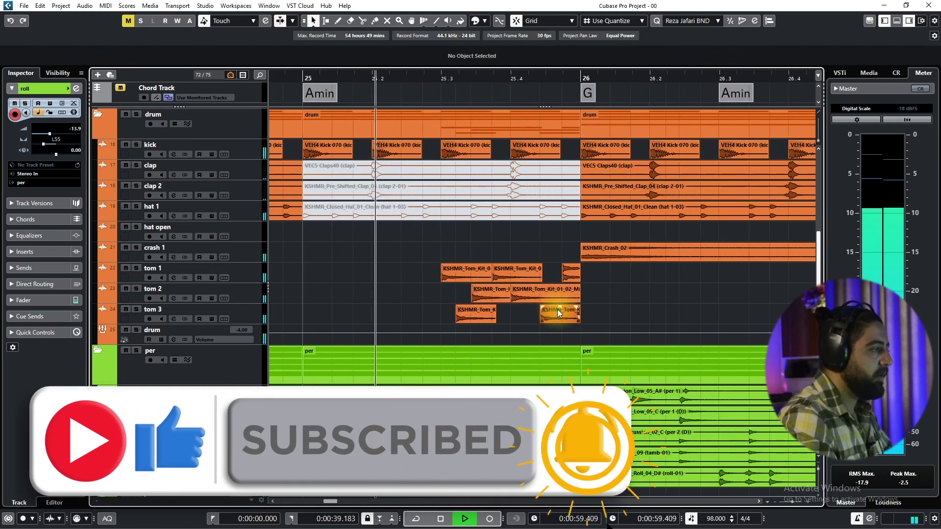
left_click(557, 310)
key("Delete")
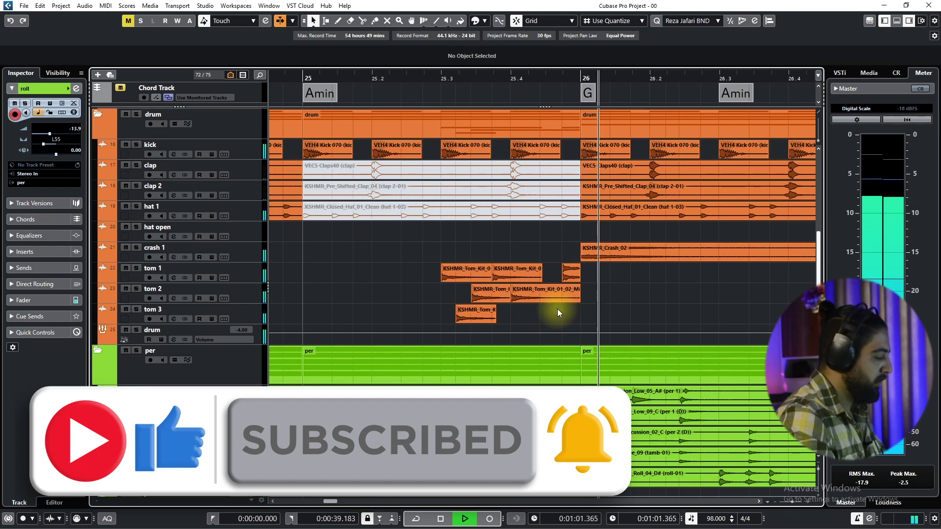
key("space")
key("ctrl+z")
key("space")
Step: Delete the second tom 2 event of the bar 25 fill and play back the result
left_click(542, 293)
key("Delete")
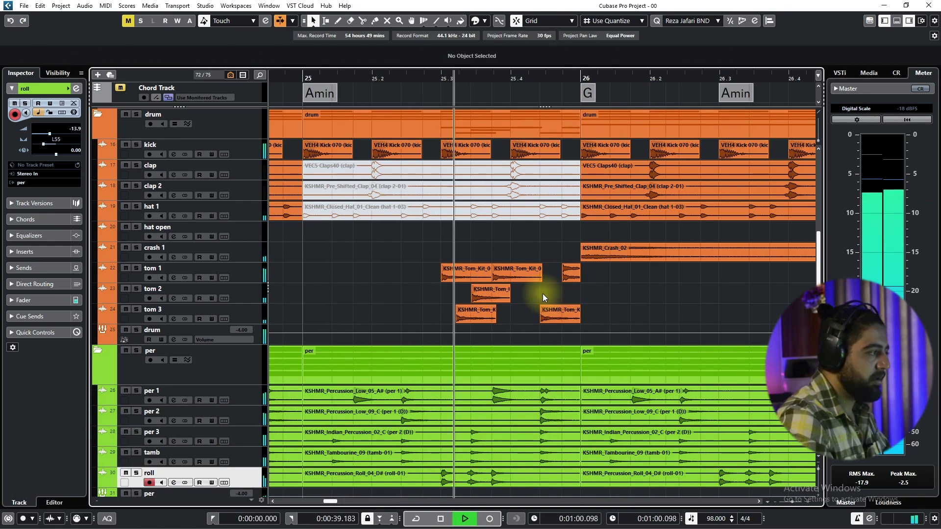
key("space")
key("space")
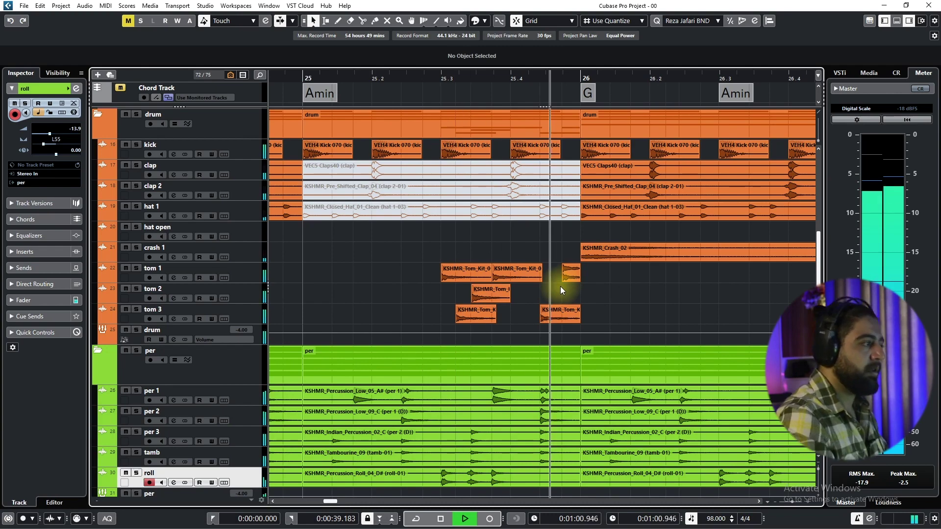
Step: Split the muted clap, clap 2 and hat 1 events at beat 3 of bar 25 and unmute their first halves
scroll(519, 274, "down", 5)
left_click_drag(388, 78, 282, 89)
left_click_drag(474, 203, 474, 168)
left_click(473, 169, "alt")
right_click(449, 202)
left_click(503, 217)
left_click_drag(455, 220, 456, 168)
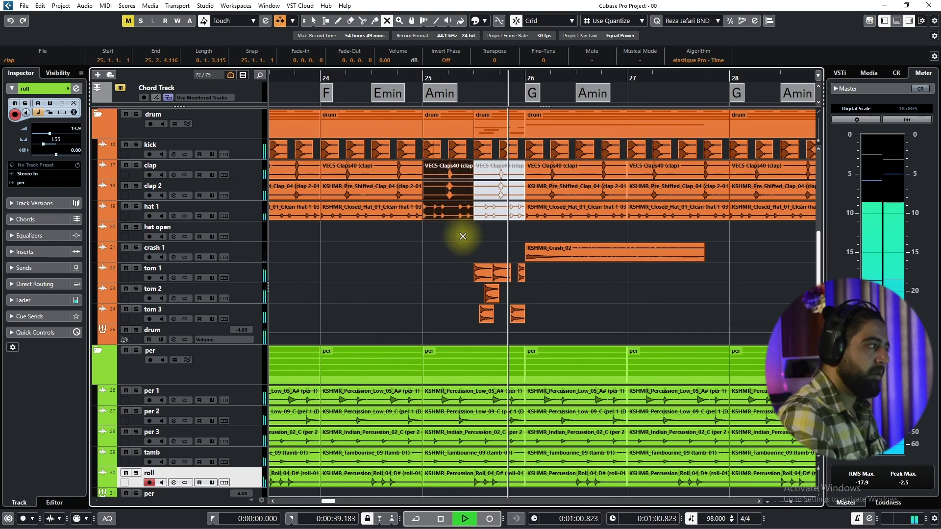
right_click(463, 236)
left_click(462, 237)
Step: Play back the arrangement around bars 24 to 26 and examine where the fill and crash fall against the song
key("g")
key("g")
key("g")
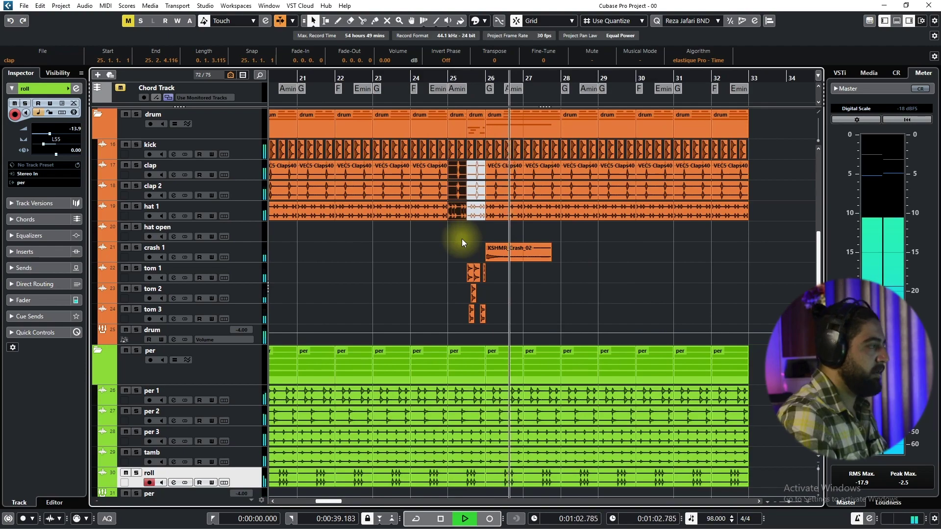
scroll(462, 239, "down", 2)
left_click_drag(457, 243, 522, 225)
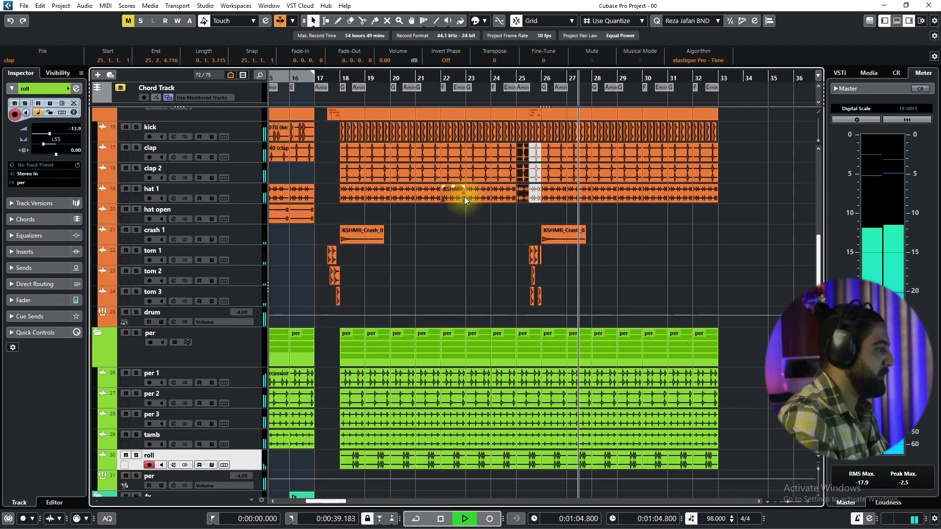
scroll(464, 196, "down", 6)
scroll(475, 211, "up", 6)
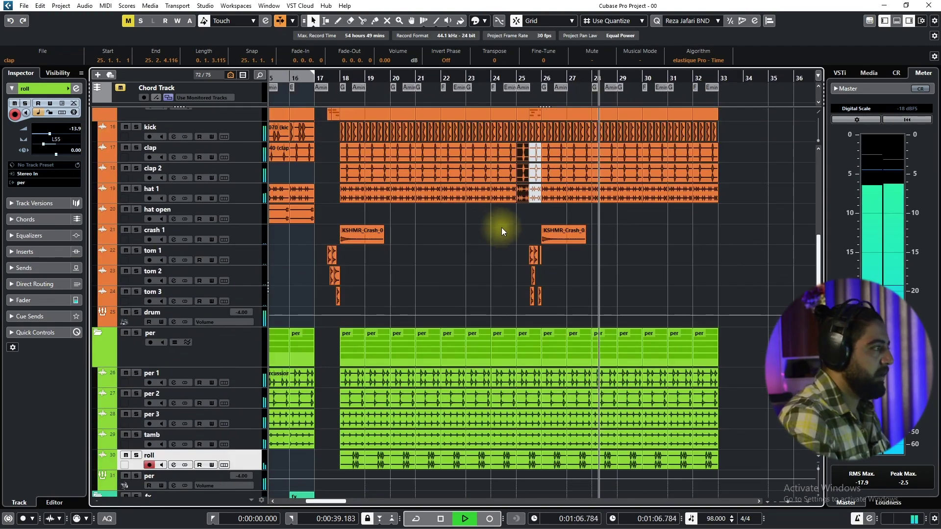
key("space")
scroll(522, 201, "up", 6)
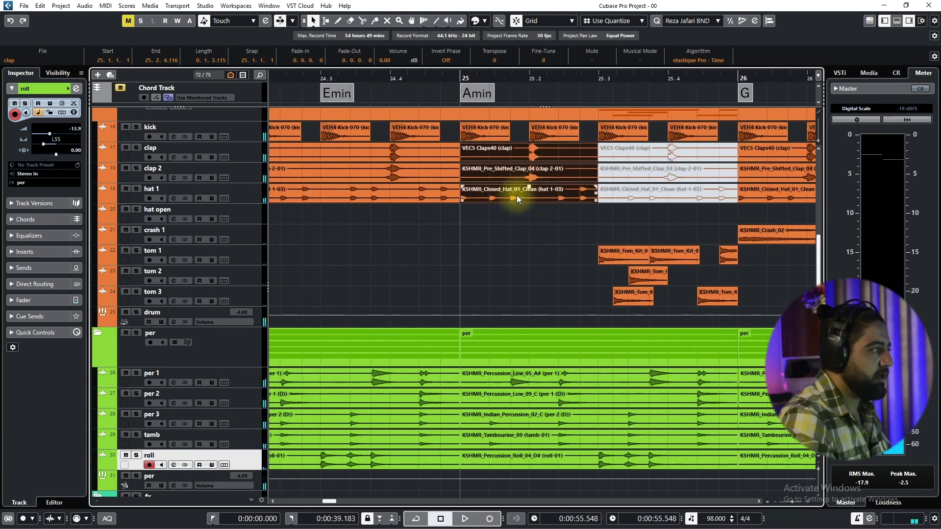
key("space")
left_click_drag(560, 212, 440, 239)
scroll(443, 241, "down", 4)
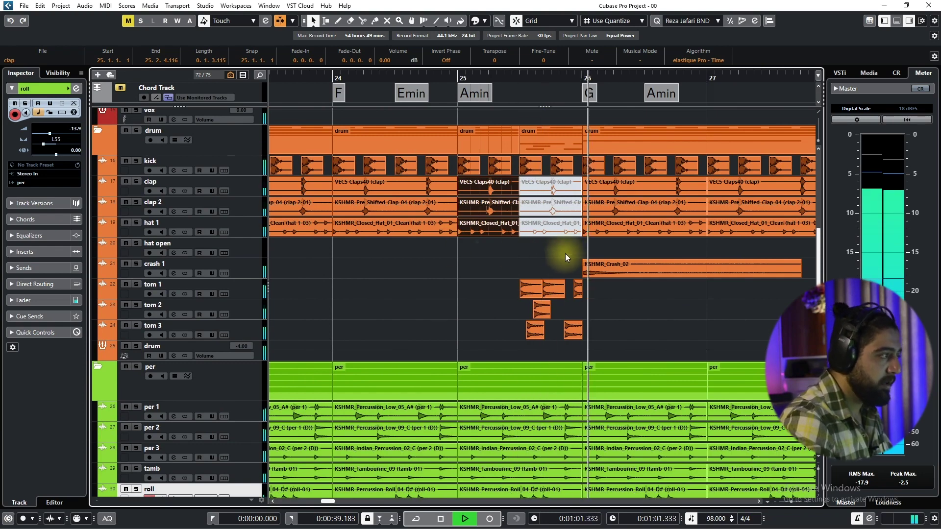
Step: Move the second tom fill and its crash one bar earlier so the crash starts at bar 25
key("space")
left_click_drag(599, 247, 500, 333)
left_click_drag(593, 269, 466, 272)
left_click_drag(475, 273, 474, 272)
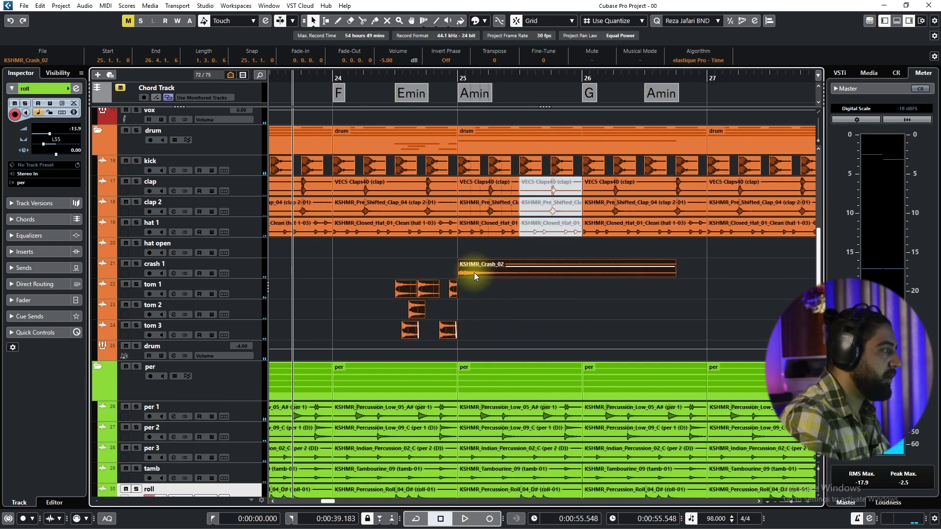
Step: Unmute the second-half clap, clap 2 and hat 1 events in bar 25
left_click(491, 323)
right_click(493, 249)
left_click(574, 248)
left_click_drag(574, 248, 558, 189)
key("1")
left_click(530, 248)
left_click_drag(403, 252, 523, 251)
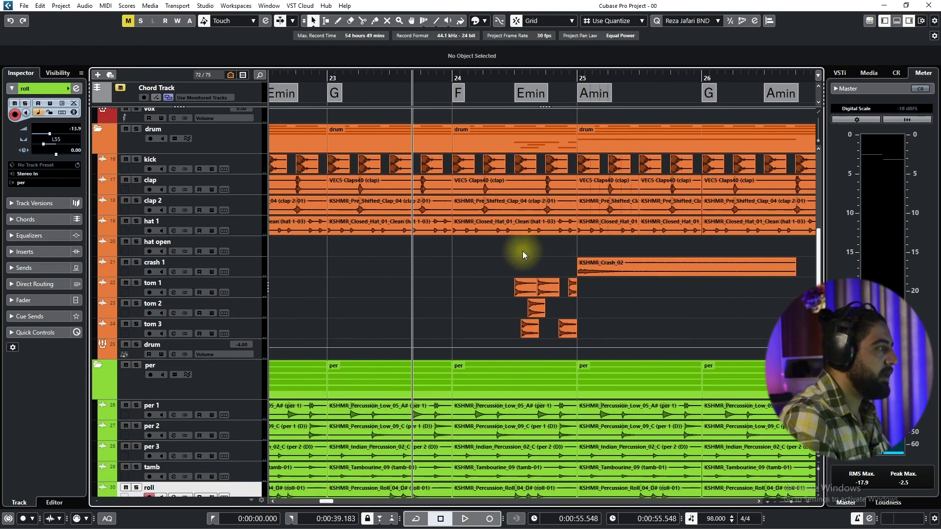
Step: Split the clap, clap 2 and hat 1 events at beat 3 of bar 24, mute their second halves, and play it back
left_click_drag(522, 193, 522, 191)
left_click(515, 195, "alt")
right_click(514, 197)
left_click(590, 198)
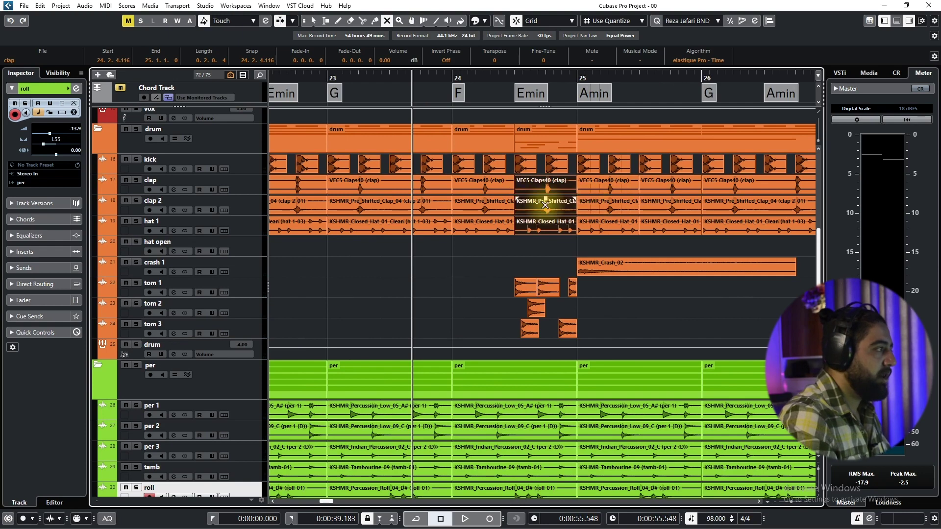
left_click_drag(548, 194, 545, 253)
key("1")
key("space")
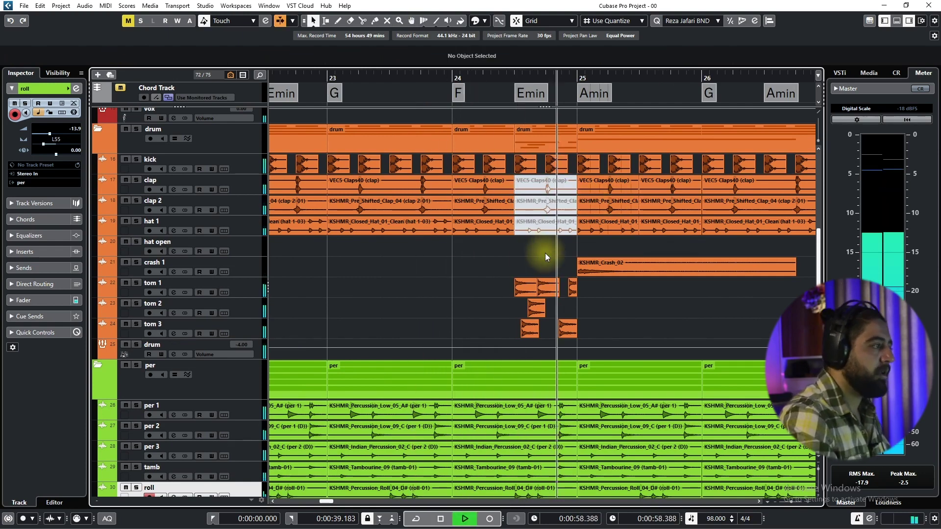
Step: Move the second crash so that it starts at beat 2 of bar 25
scroll(546, 257, "down", 2)
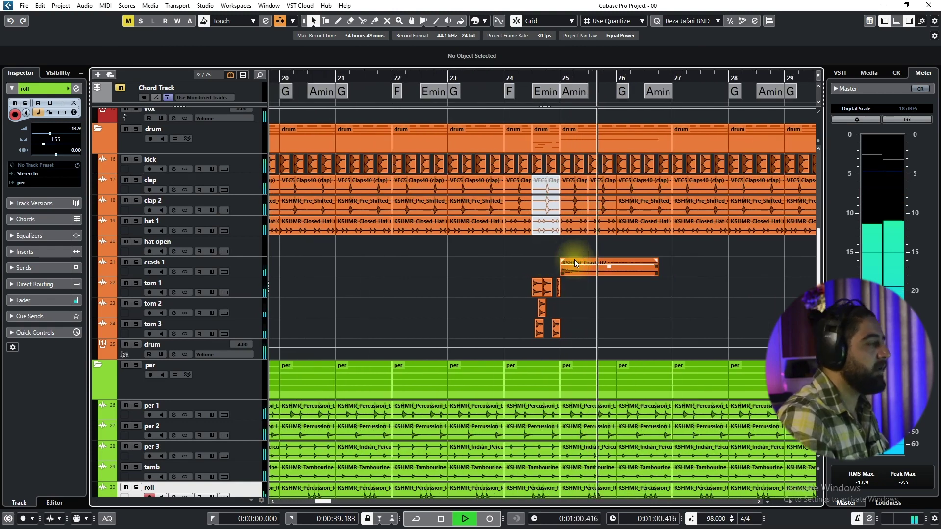
left_click_drag(569, 258, 469, 255)
key("space")
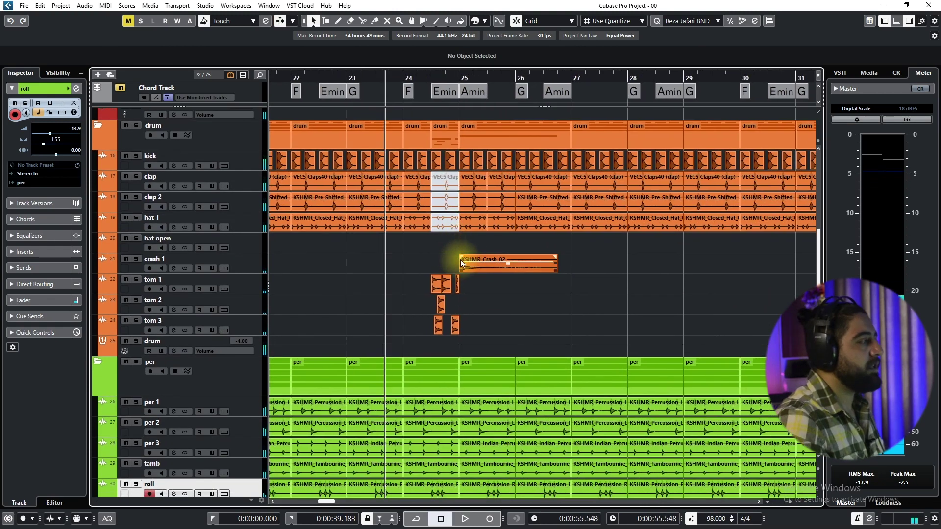
scroll(460, 260, "up", 3)
scroll(466, 269, "up", 2)
left_click_drag(473, 266, 530, 261)
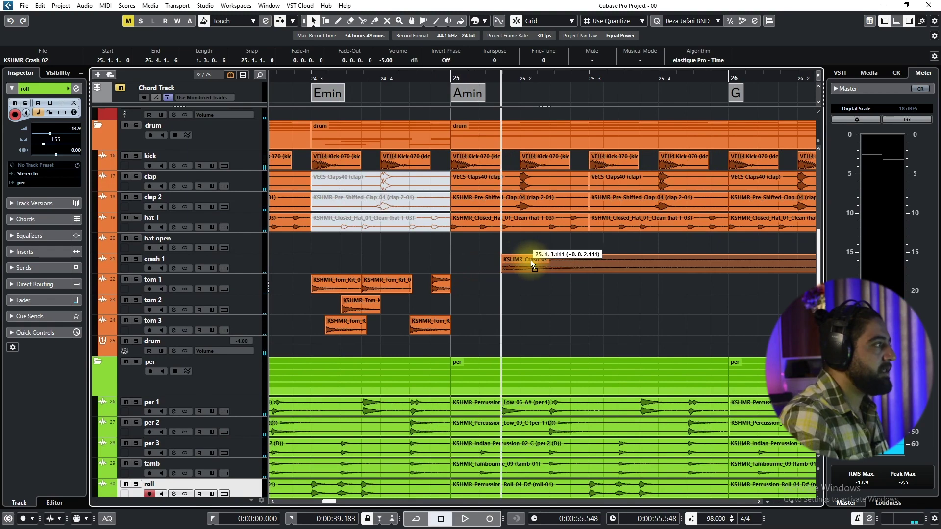
Step: Mute the first kick of bar 25, then split the hat 1 event at beat 2 and mute its first part
left_click(554, 165)
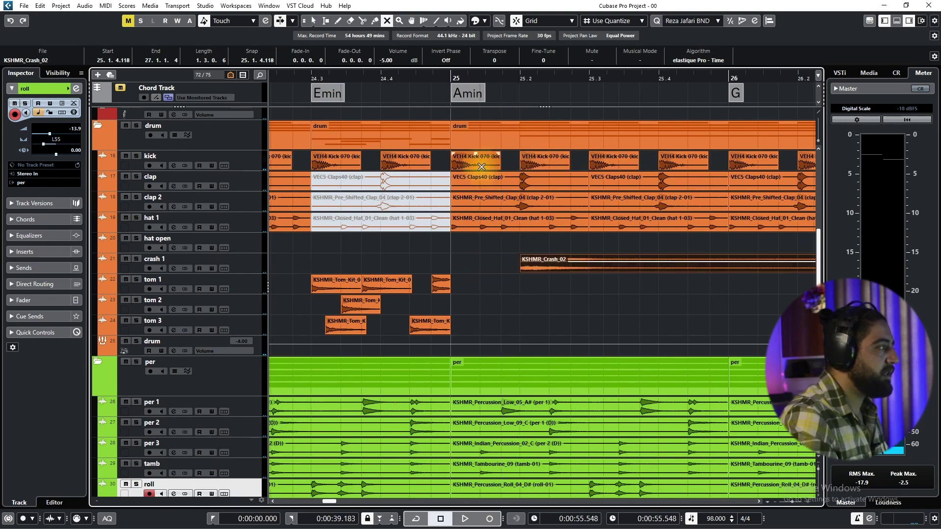
left_click(473, 163)
left_click(519, 221)
right_click(462, 235)
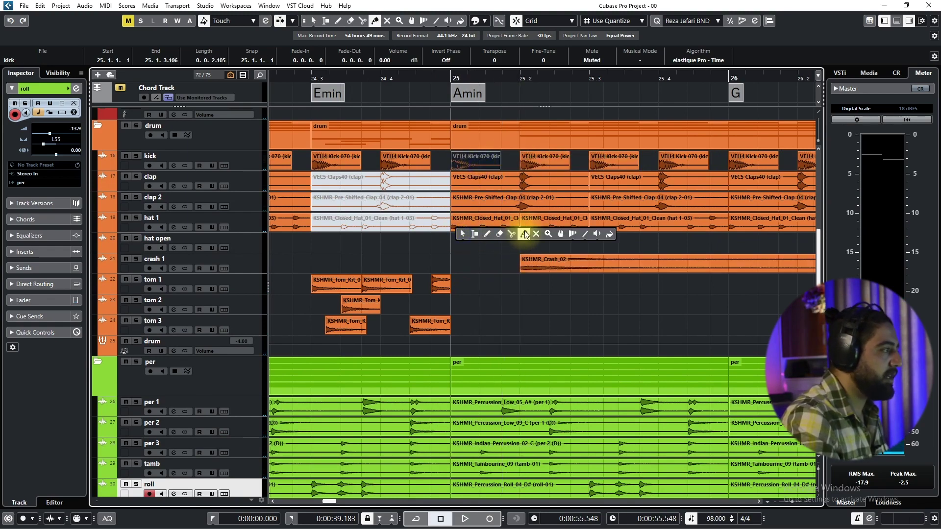
left_click(536, 234)
left_click(497, 218)
right_click(498, 220)
left_click(498, 220)
Step: Play back bars 24 and 25 to hear the tom fill lead into the delayed crash
key("space")
left_click(492, 264)
scroll(491, 267, "down", 3)
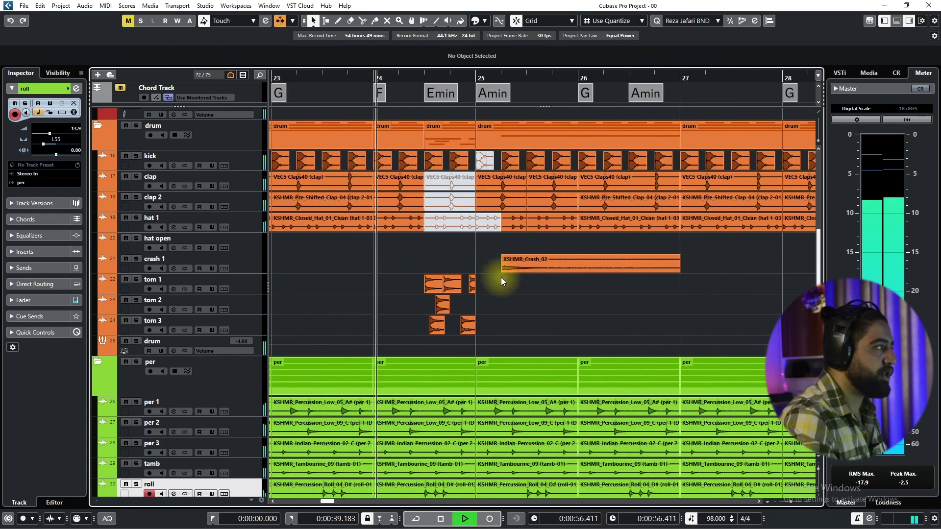
scroll(497, 284, "up", 3)
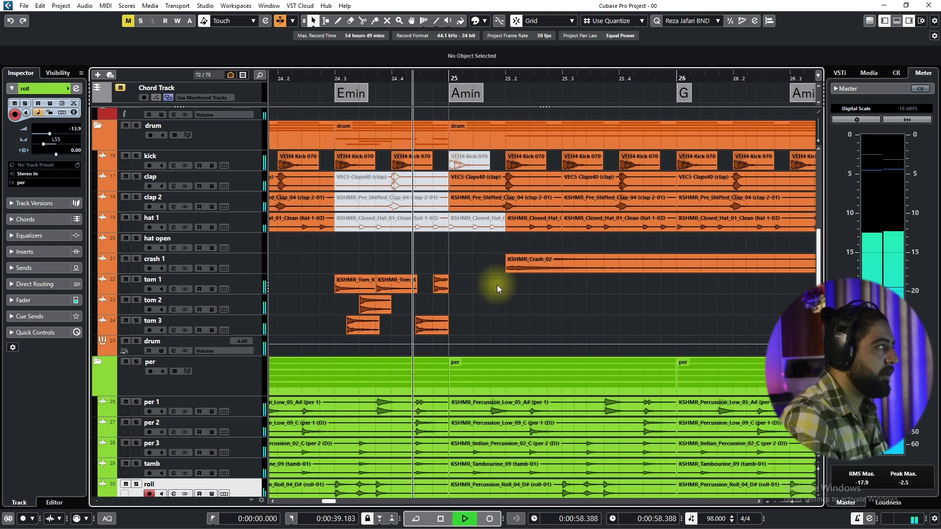
Step: Unmute the first kick of bar 25
right_click(469, 227)
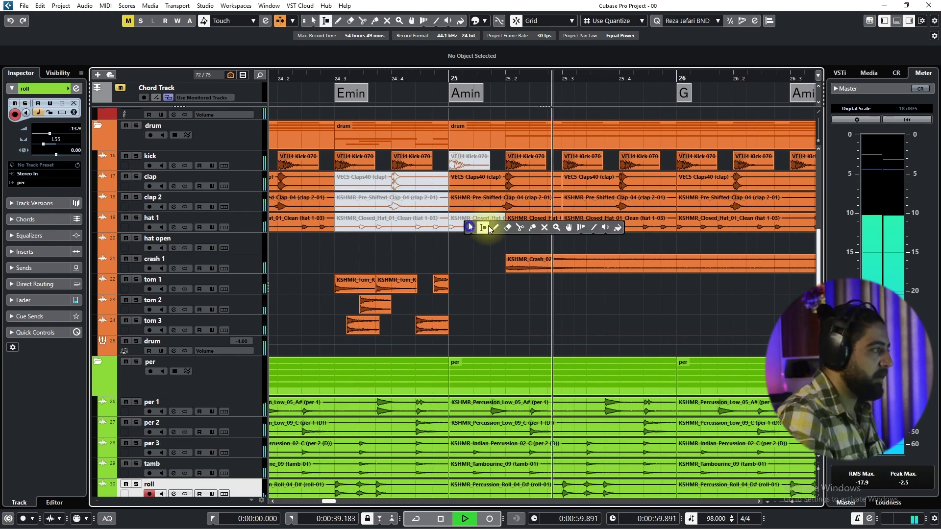
left_click(545, 227)
key("space")
left_click(469, 167)
right_click(469, 169)
left_click(469, 172)
Step: Play back from bar 24 and examine the drum, percussion and vocal tracks up to bar 32
key("space")
left_click(474, 294)
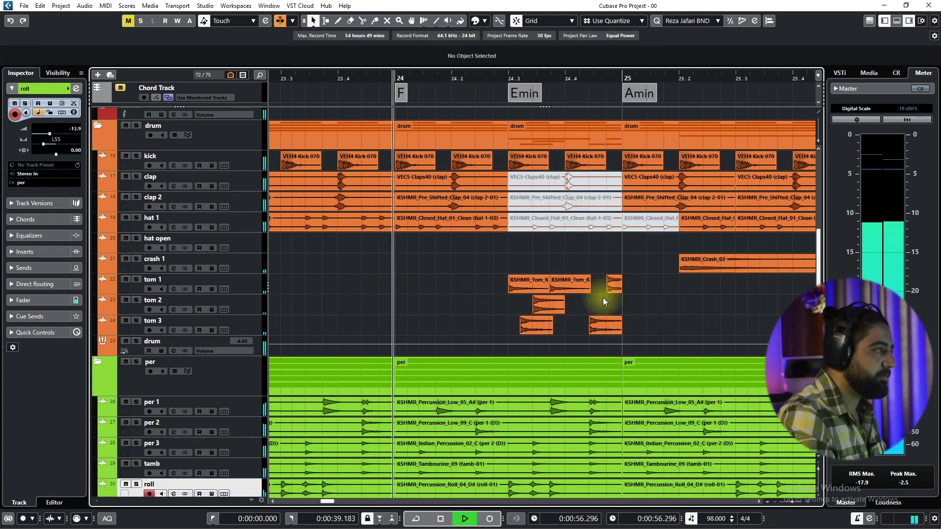
left_click_drag(591, 298, 415, 289)
scroll(416, 289, "down", 1)
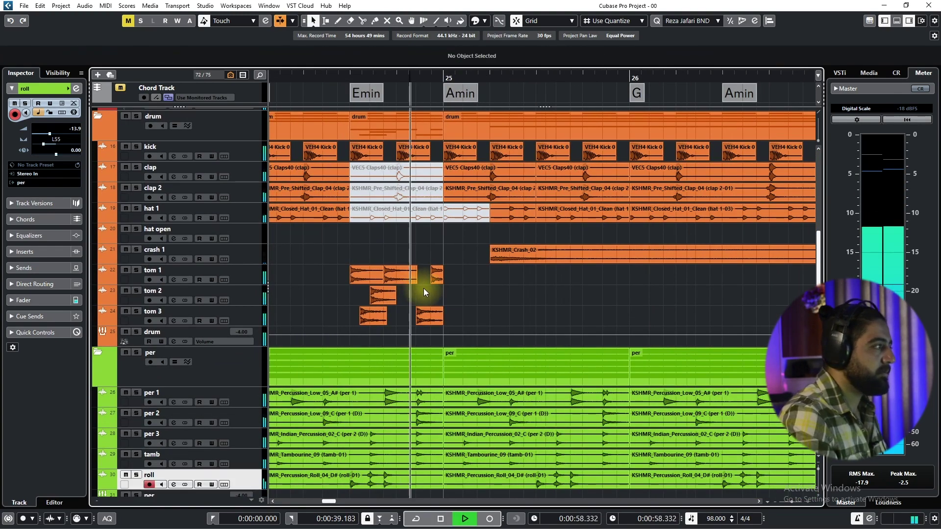
scroll(423, 288, "down", 1)
scroll(418, 290, "down", 2)
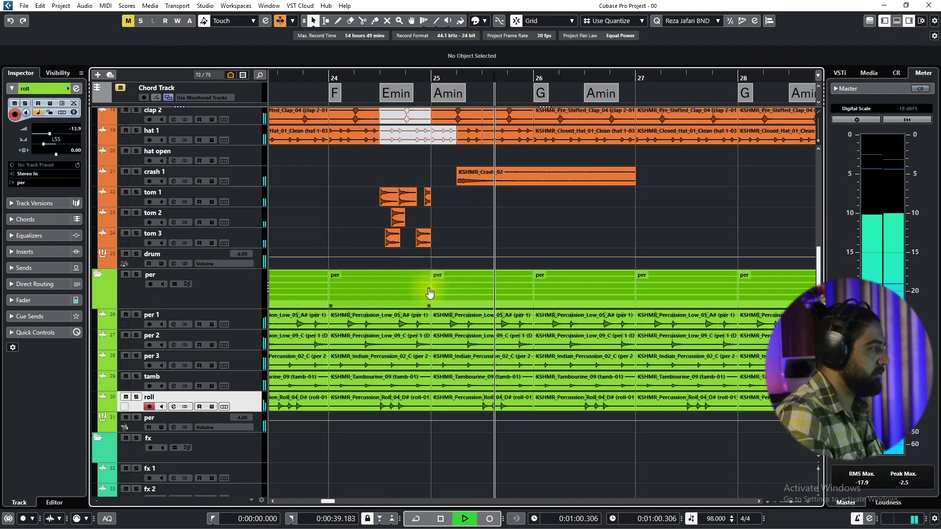
scroll(439, 294, "down", 4)
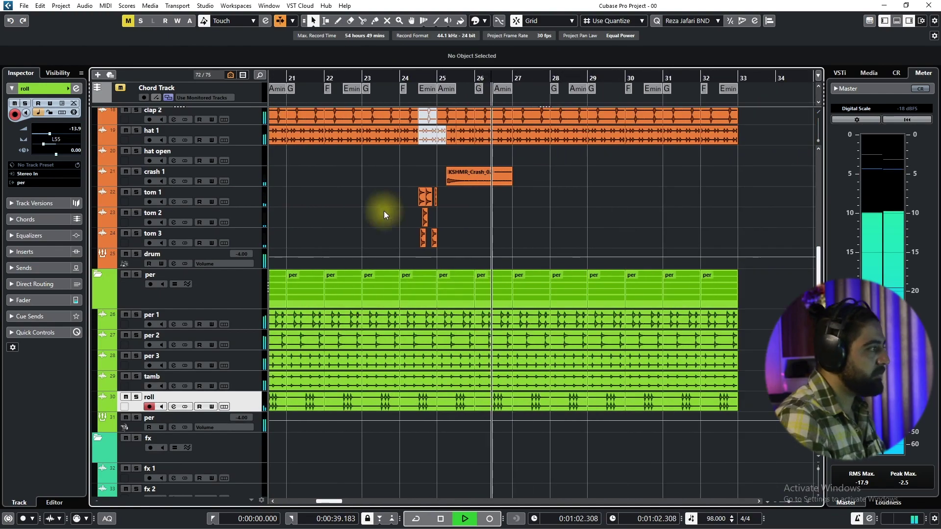
left_click_drag(387, 220, 428, 268)
scroll(412, 257, "up", 1)
left_click_drag(335, 205, 489, 277)
scroll(470, 275, "down", 2)
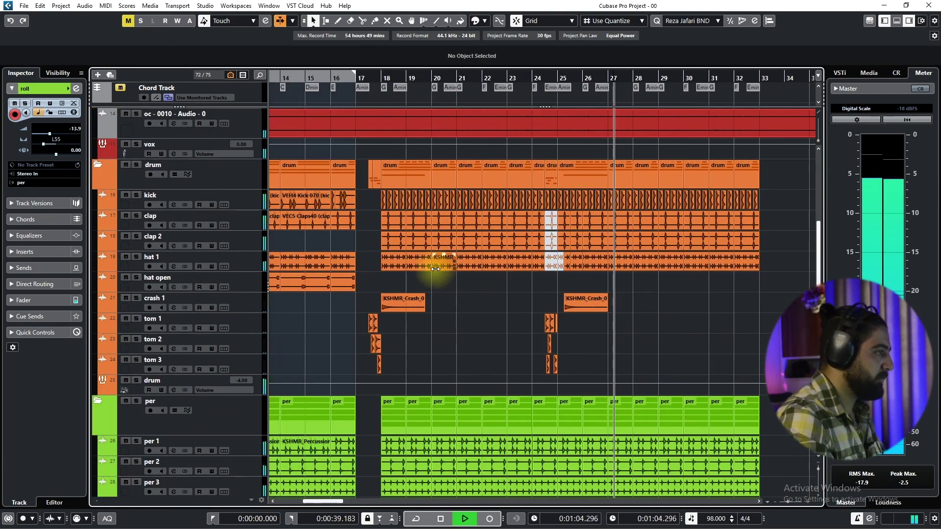
left_click_drag(573, 275, 560, 293)
scroll(430, 255, "down", 2)
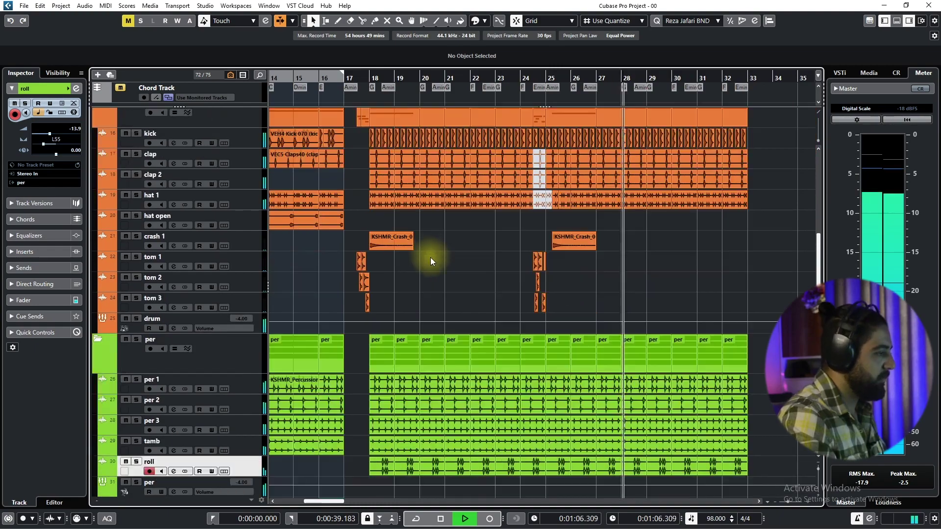
scroll(434, 263, "down", 4)
left_click_drag(434, 271, 502, 272)
scroll(500, 272, "left", 2)
scroll(485, 255, "up", 2)
scroll(448, 303, "right", 2)
scroll(448, 303, "up", 4)
scroll(468, 238, "up", 3)
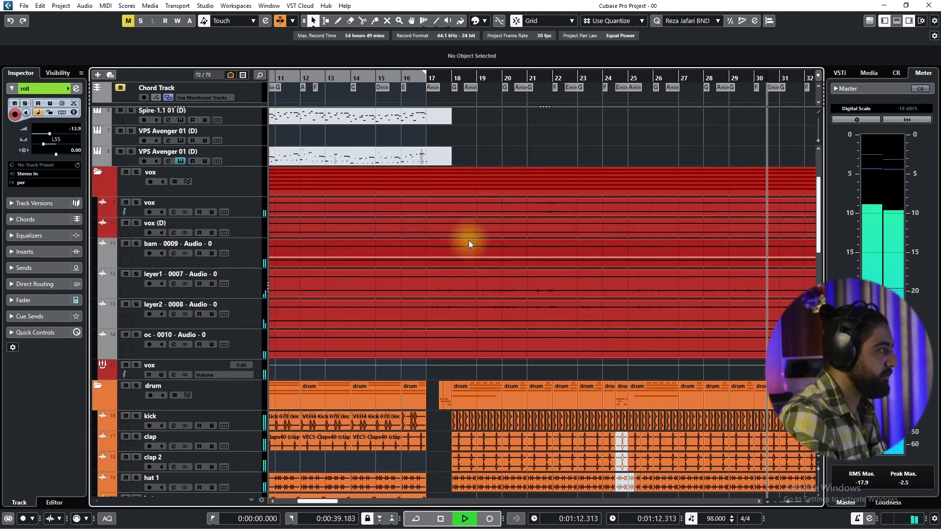
scroll(469, 245, "down", 2, "ctrl")
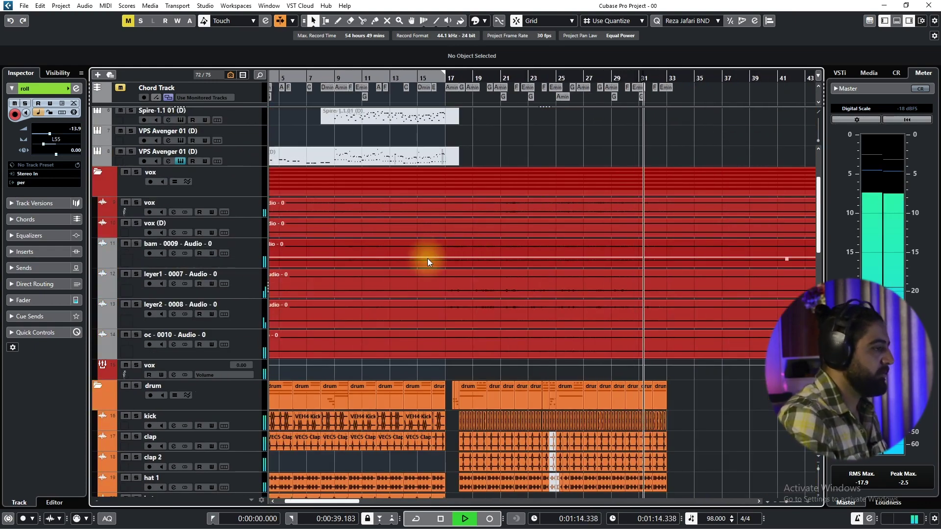
scroll(441, 248, "down", 4)
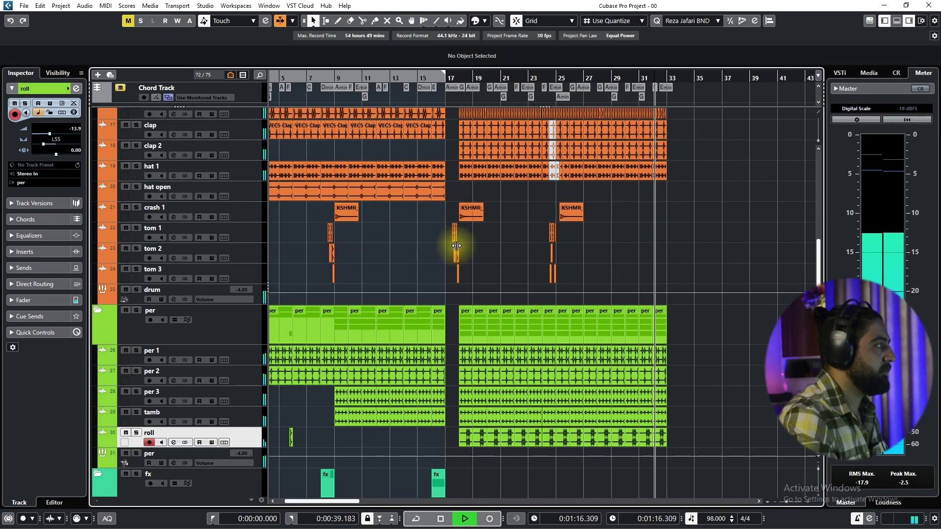
Step: Play back the transition from about bar 16 into the new section and examine the instrument tracks
left_click(448, 78)
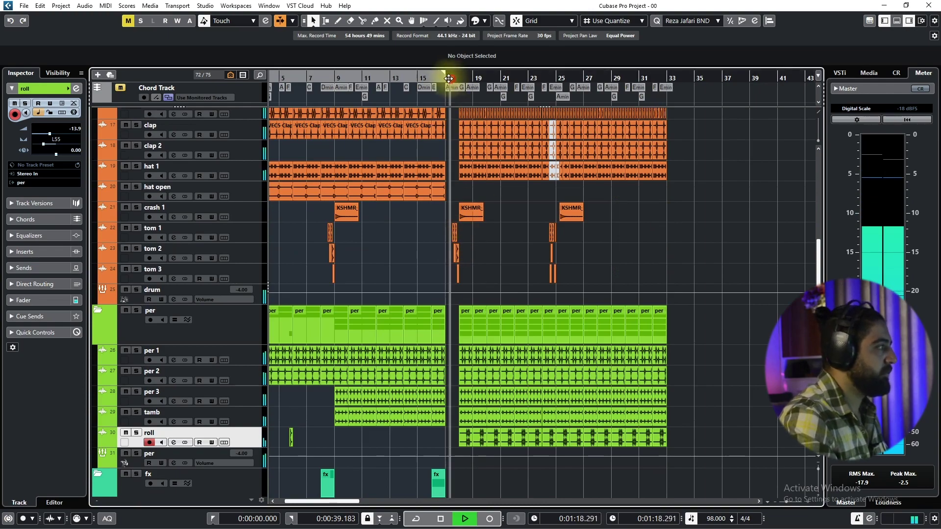
left_click_drag(448, 79, 430, 80)
scroll(466, 194, "up", 4, "ctrl")
scroll(490, 216, "up", 3)
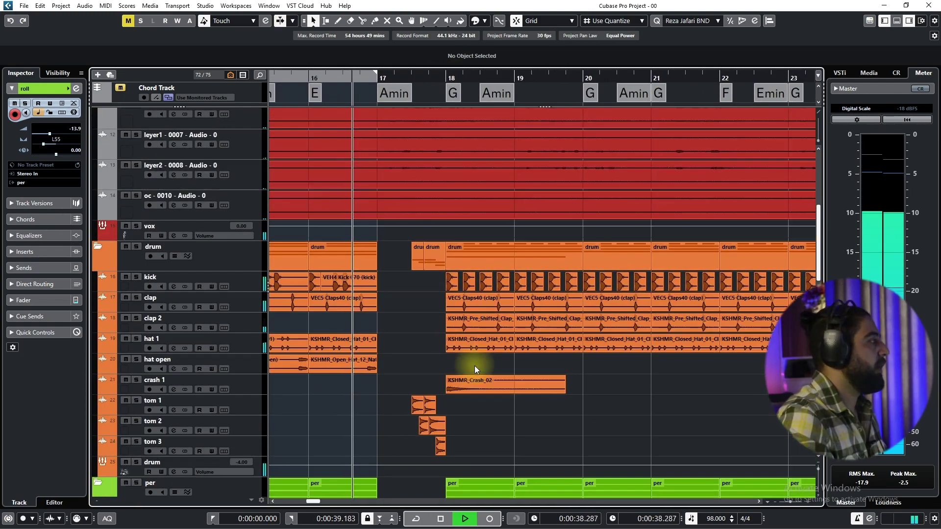
scroll(456, 348, "up", 3)
Step: Audition the Spire, Addictive Keys and VPS Avenger instrument tracks in turn to find a sound for the section after bar 17
left_click(242, 186)
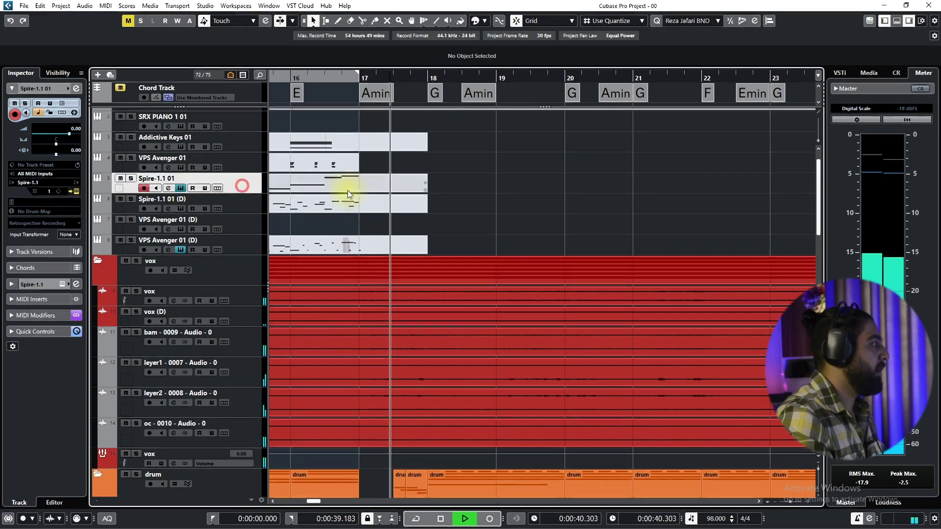
key("space")
left_click(245, 147)
scroll(387, 223, "up", 1)
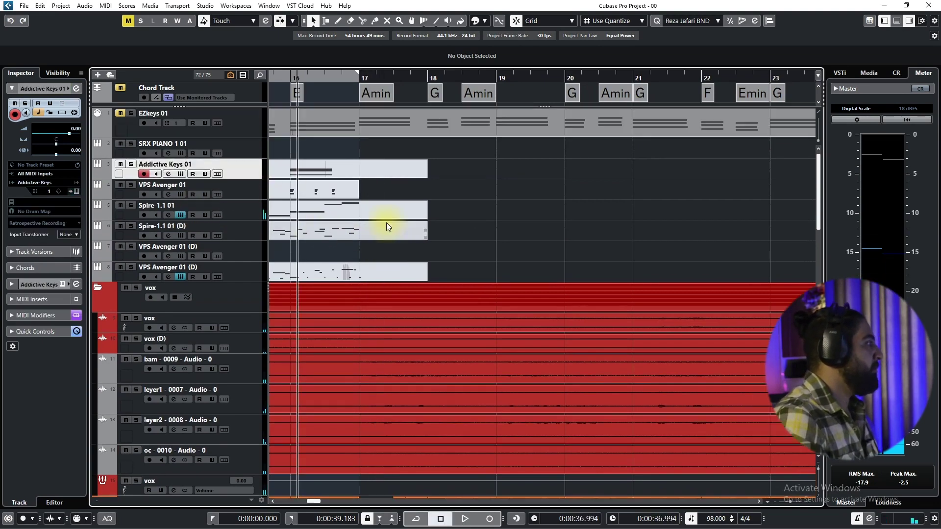
left_click(251, 190)
left_click(249, 232)
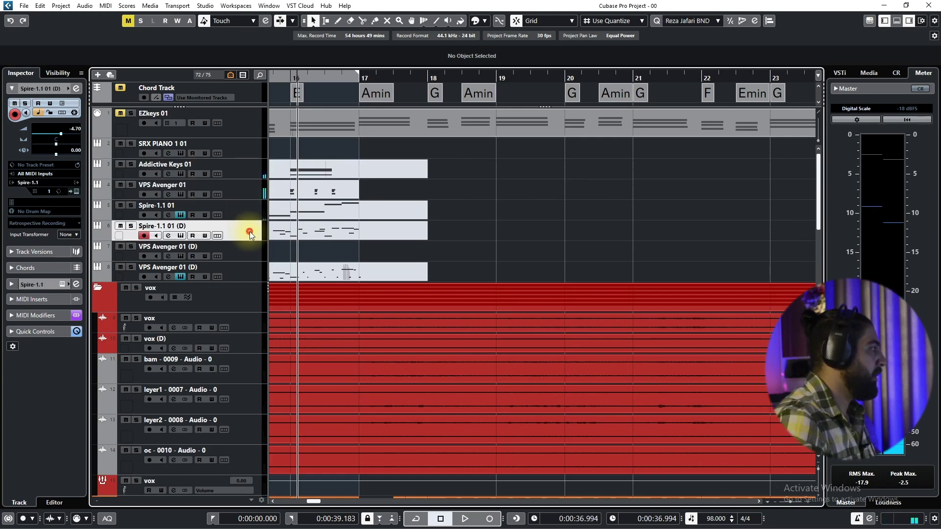
left_click(245, 257)
left_click(246, 272)
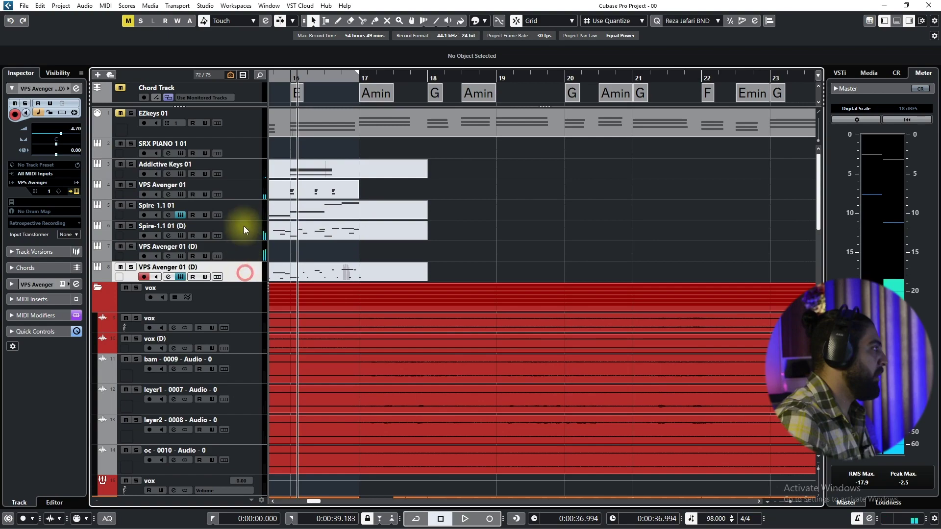
left_click(243, 167)
left_click(240, 209)
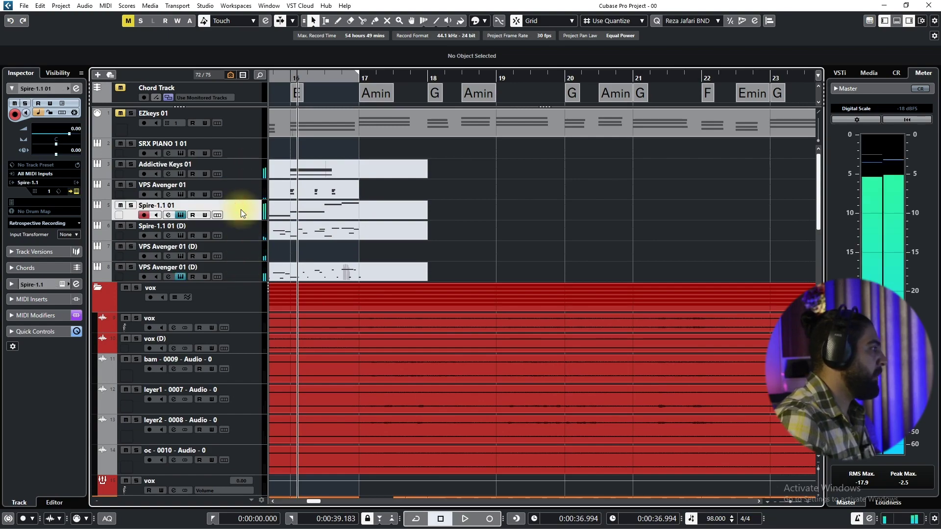
left_click_drag(332, 216, 446, 217)
left_click(249, 173)
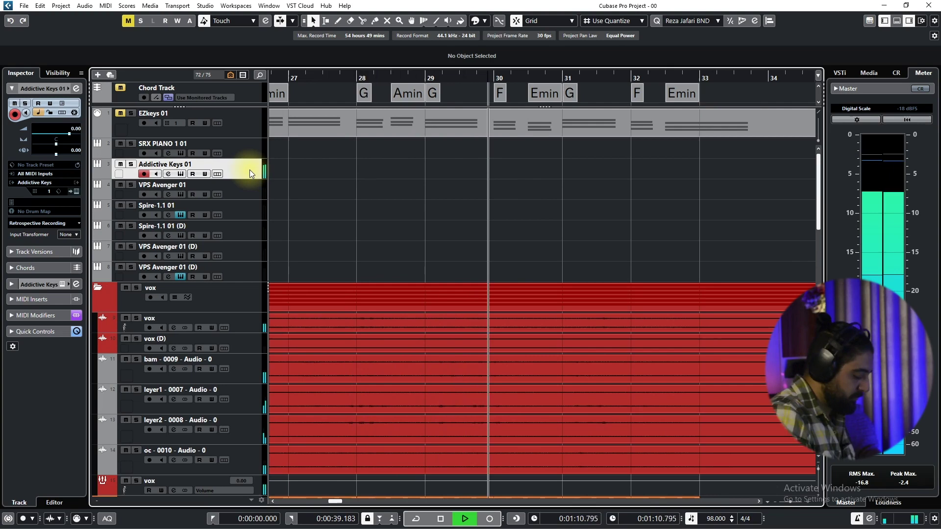
key("space")
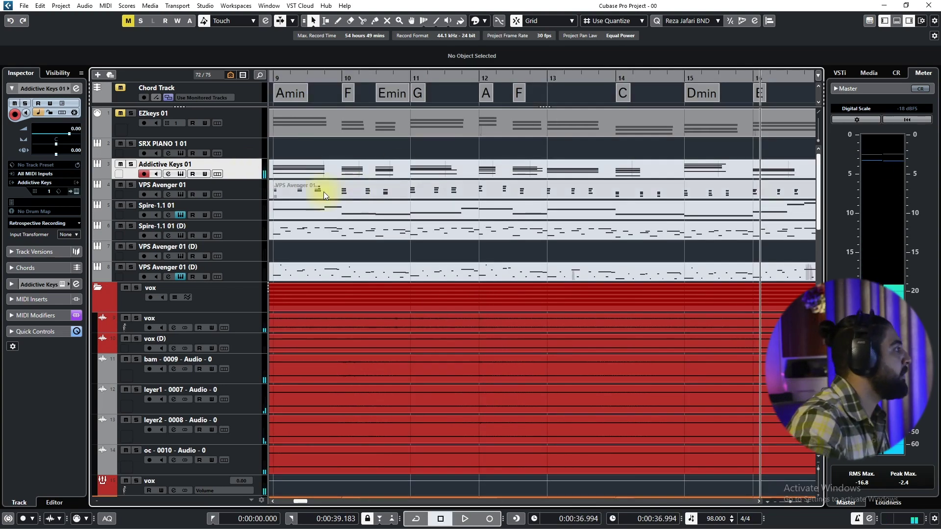
Step: Audition the VPS Avenger tracks, including the empty duplicate's sound against the song from bar 16
left_click(242, 193)
scroll(512, 207, "right", 3)
scroll(612, 216, "right", 2)
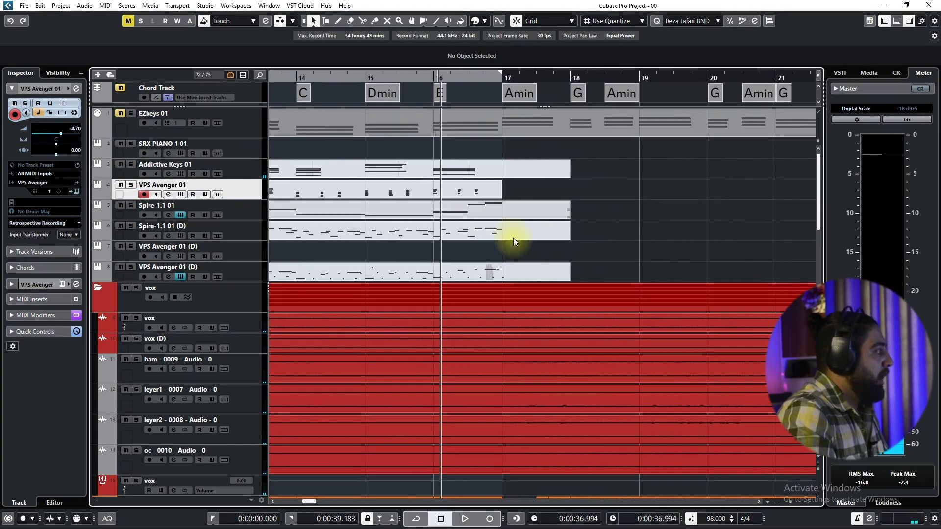
left_click(243, 267)
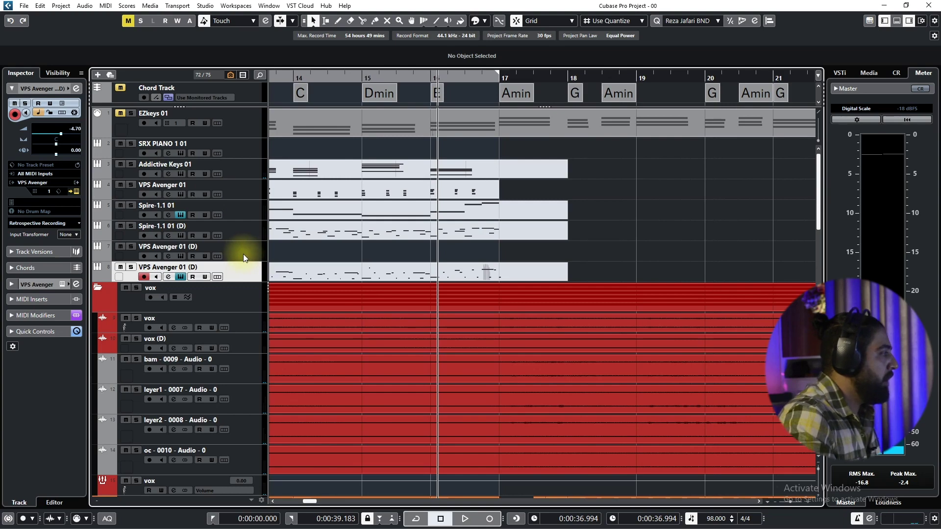
left_click(244, 251)
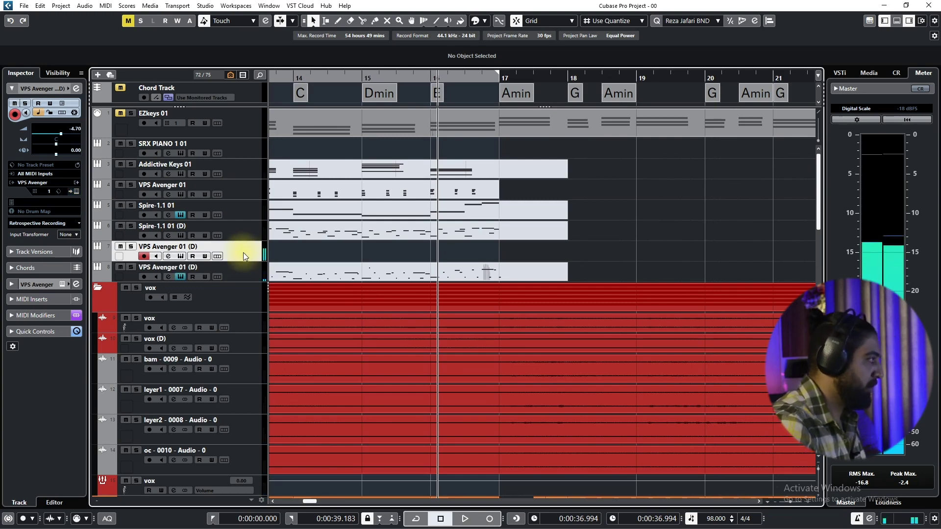
key("space")
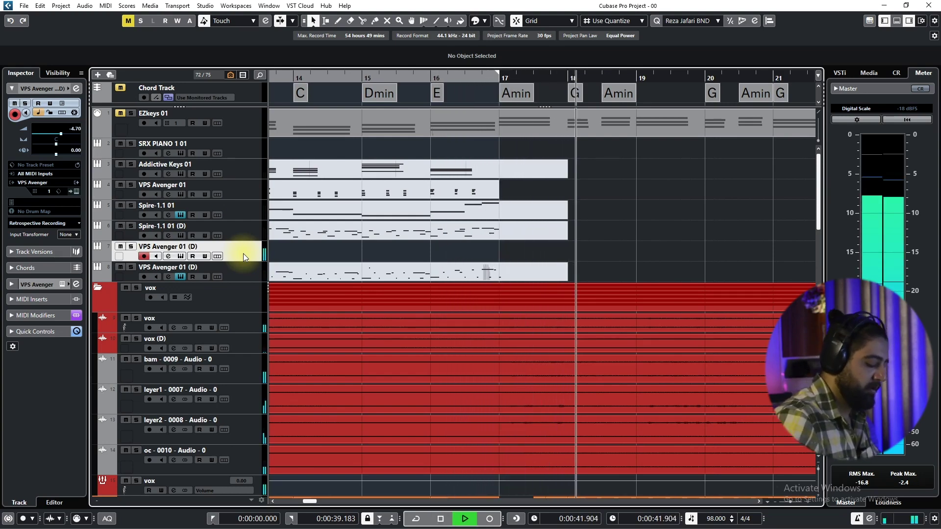
key("space")
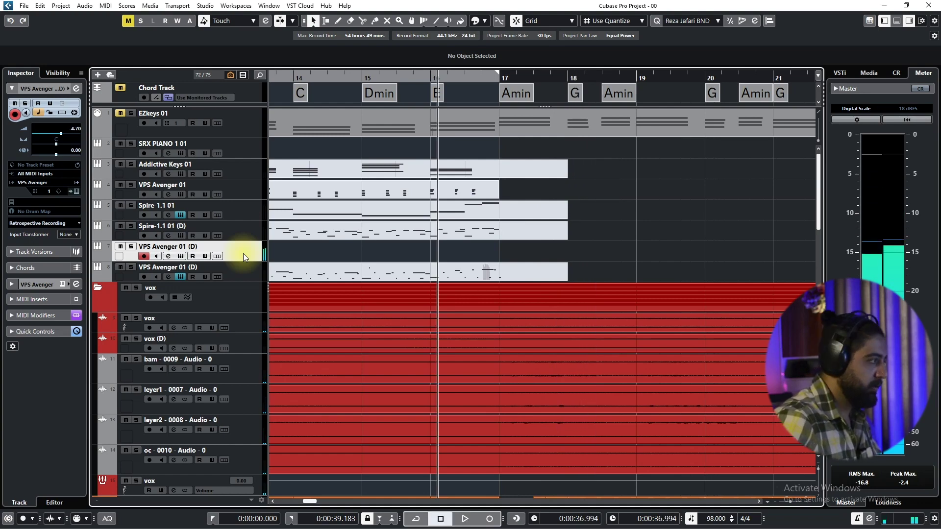
key("space")
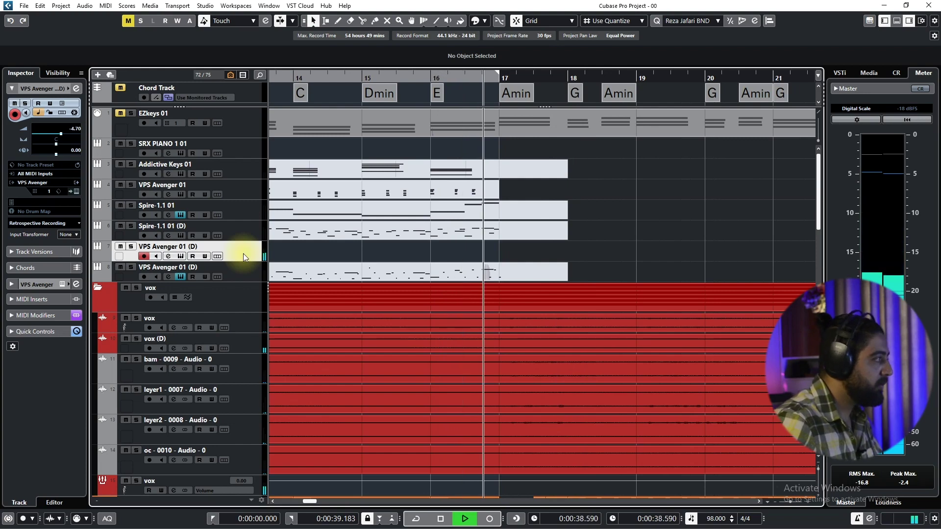
Step: Stop playback and duplicate the Spire-1.1 01 track without its events
left_click(242, 227)
key("space")
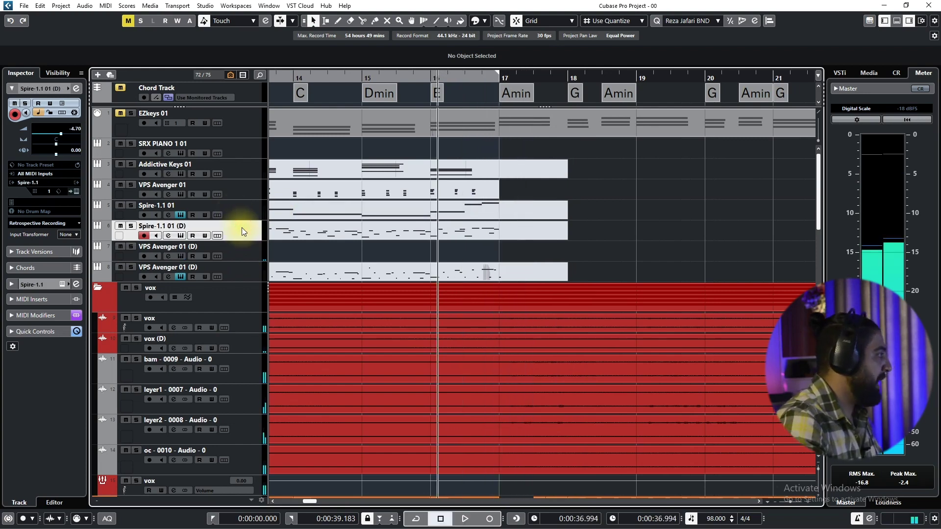
left_click(245, 209)
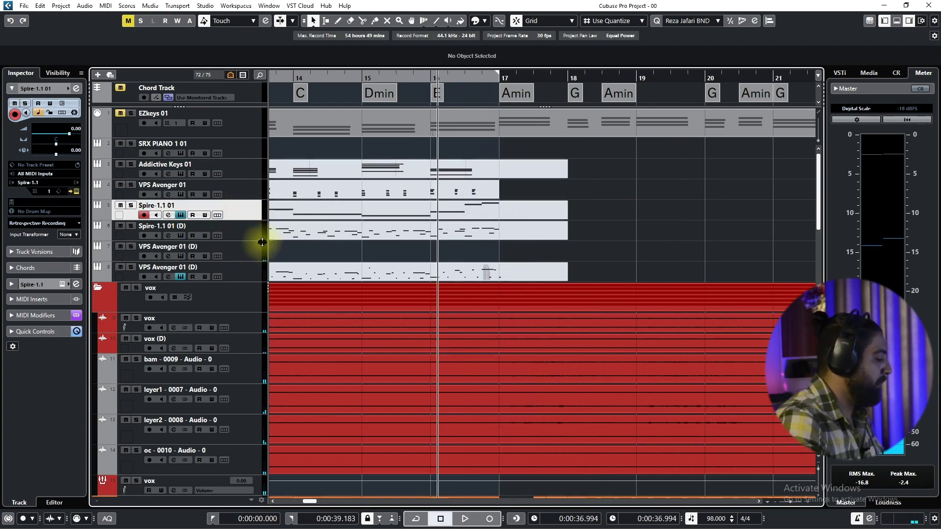
key("ctrl+shift+d")
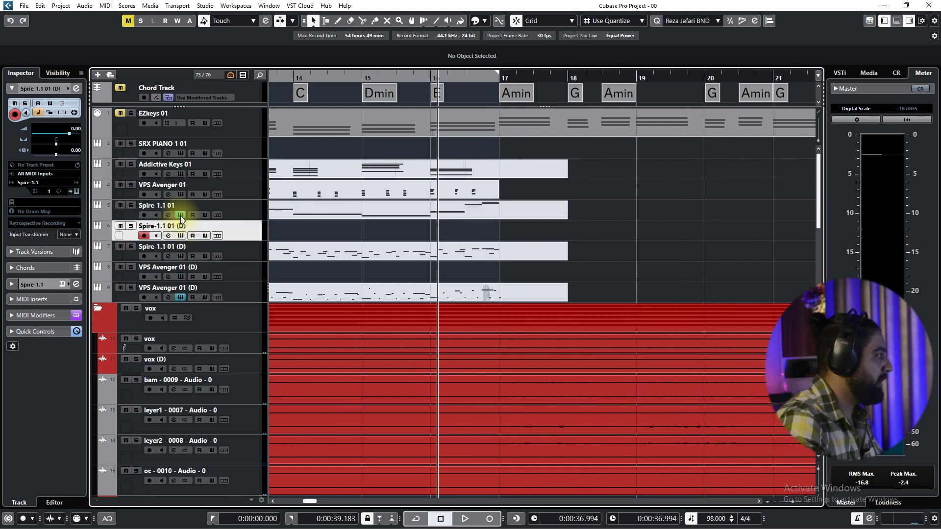
Step: Load the PD Unicorn DP preset from Spire's factory3 bank on the empty Spire-1.1 01 (D) track
left_click(180, 236)
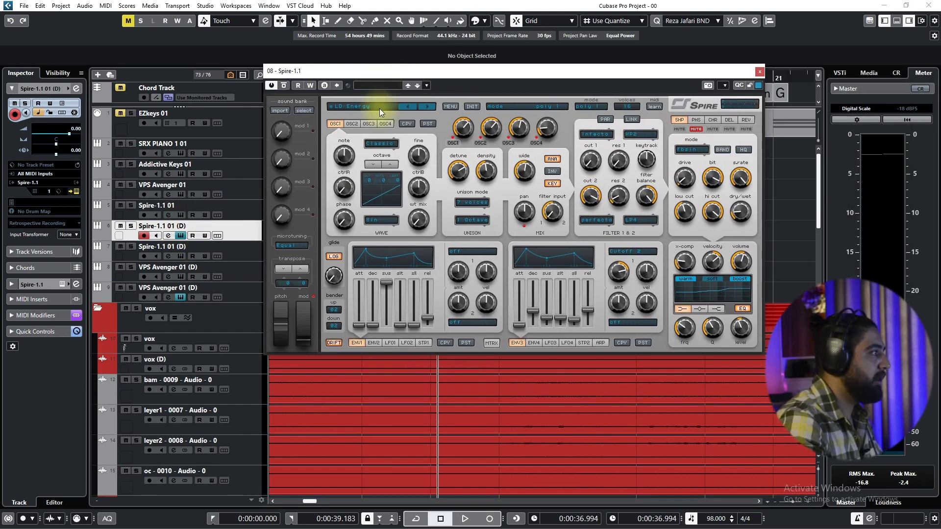
left_click(379, 108)
left_click(303, 110)
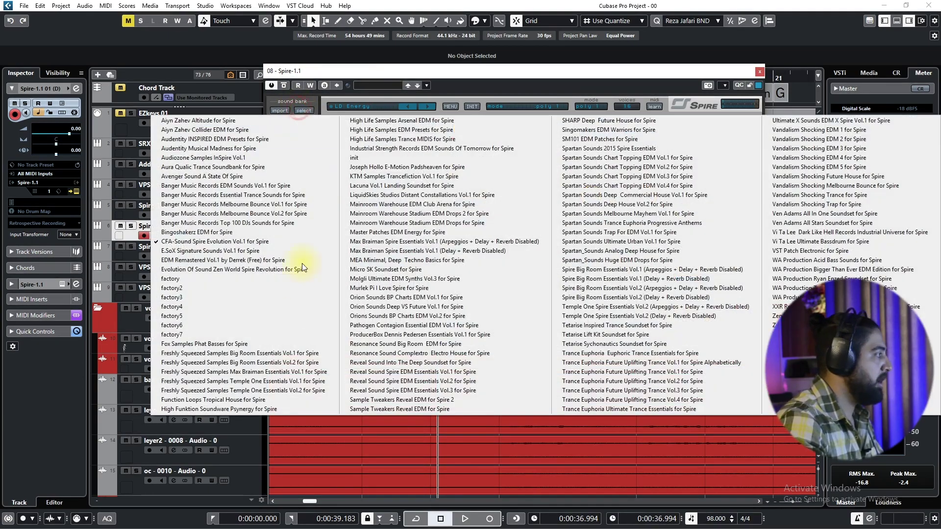
left_click(216, 306)
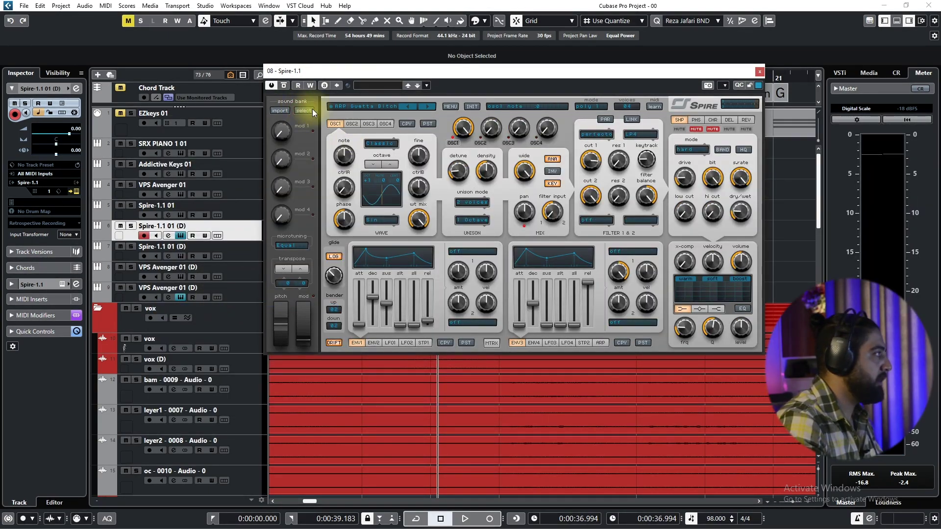
left_click(313, 109)
left_click(203, 300)
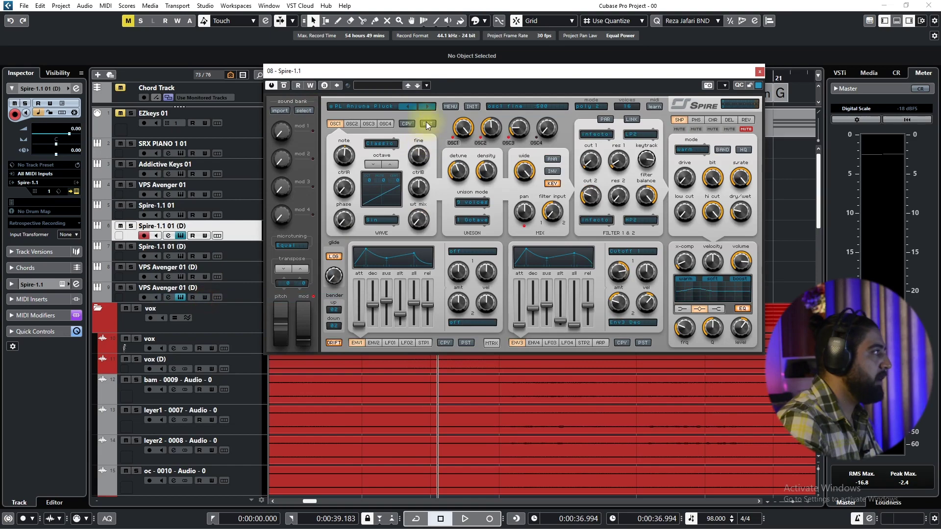
left_click(381, 106)
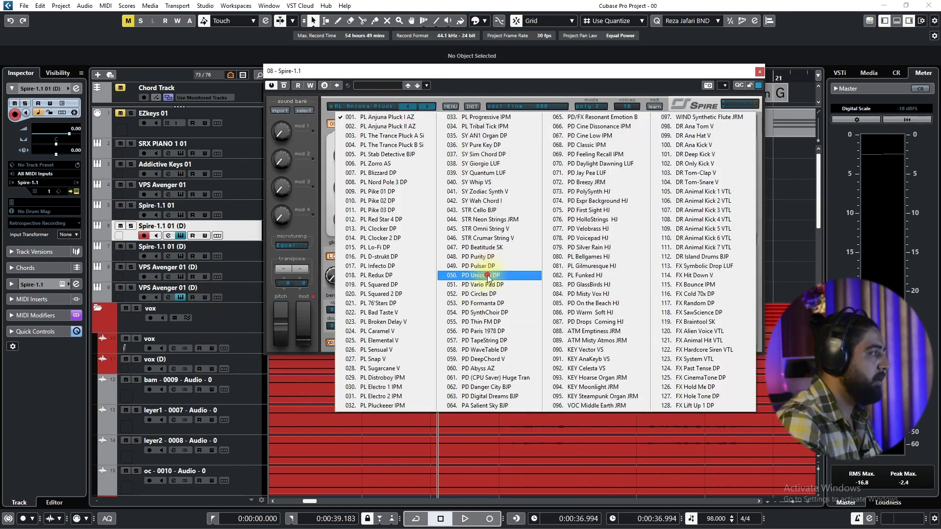
left_click(488, 276)
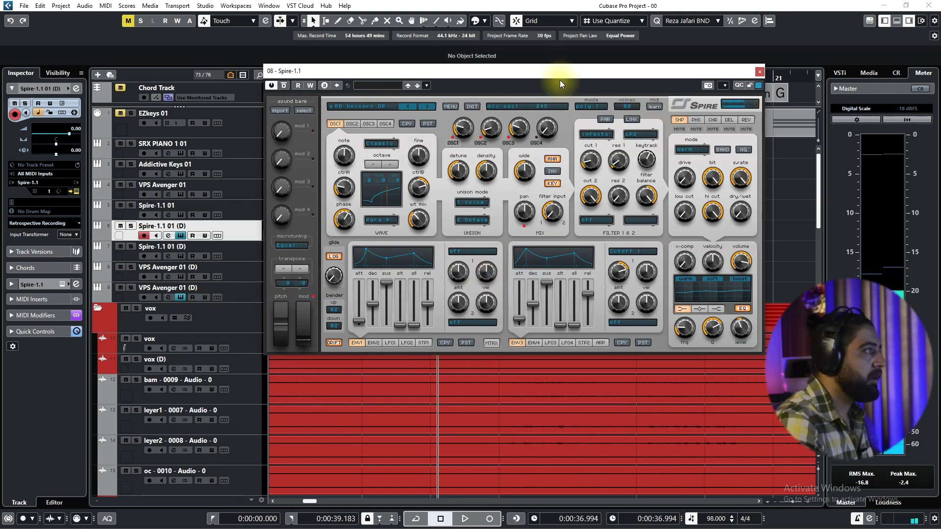
left_click(569, 67)
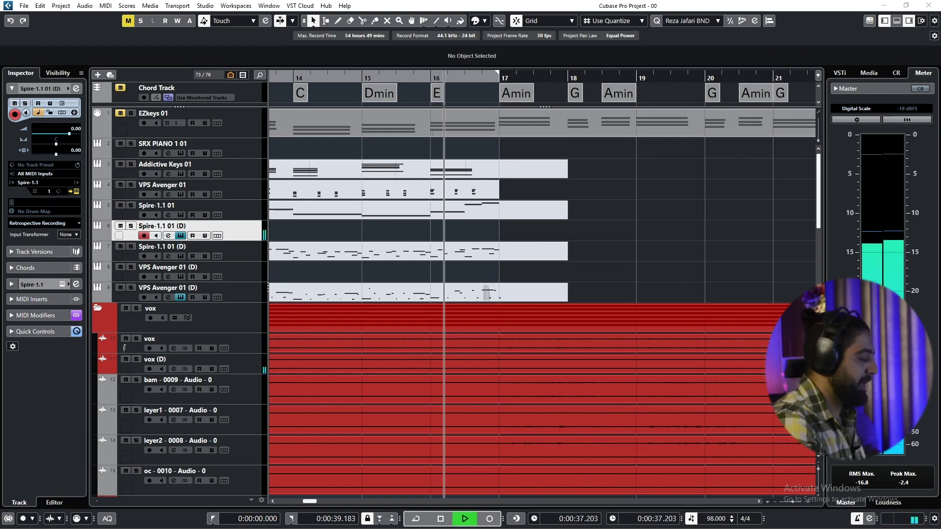
Step: Record the chord part on the Spire-1.1 01 (D) track from bar 16 through bar 33
key("KP_Multiply")
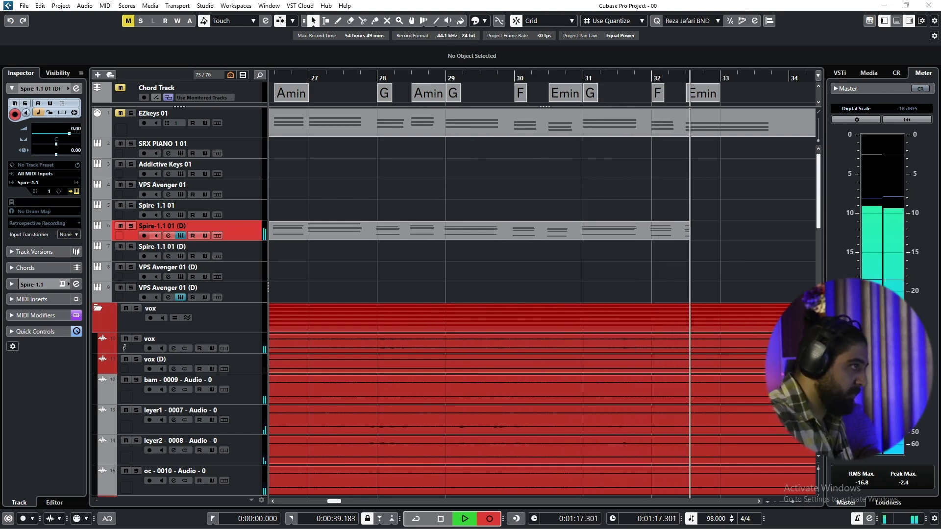
key("space")
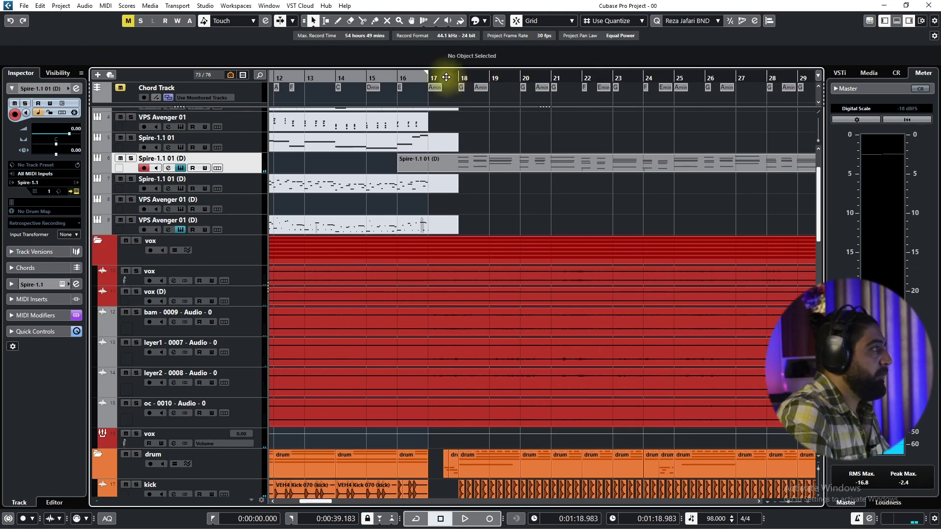
Step: Set all notes of the recorded Spire chord part to a fixed velocity of 100
left_click(446, 78)
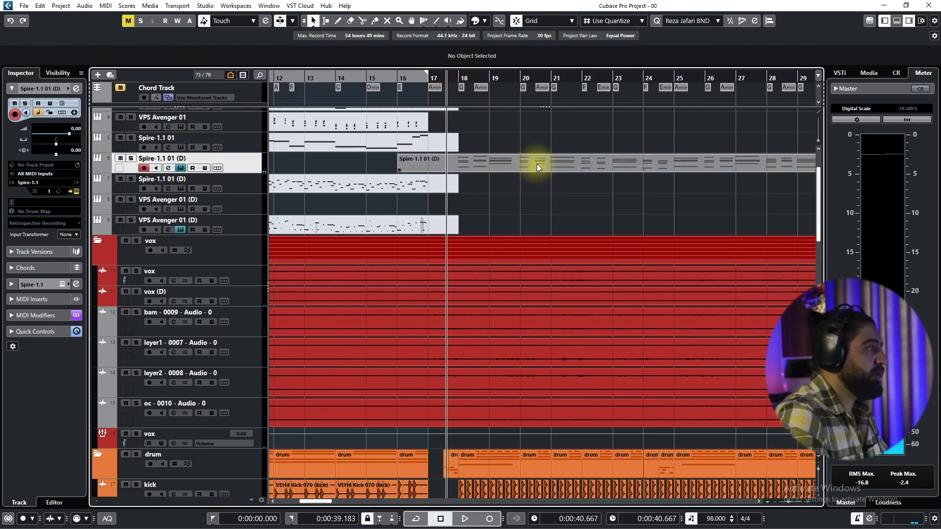
double_click(537, 167)
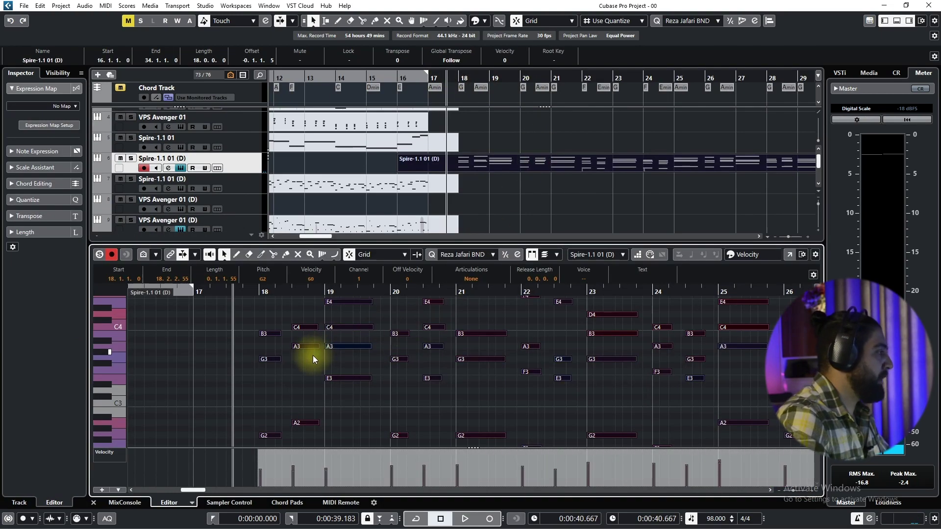
key("shift+v")
key("space")
scroll(398, 375, "down", 3, "ctrl")
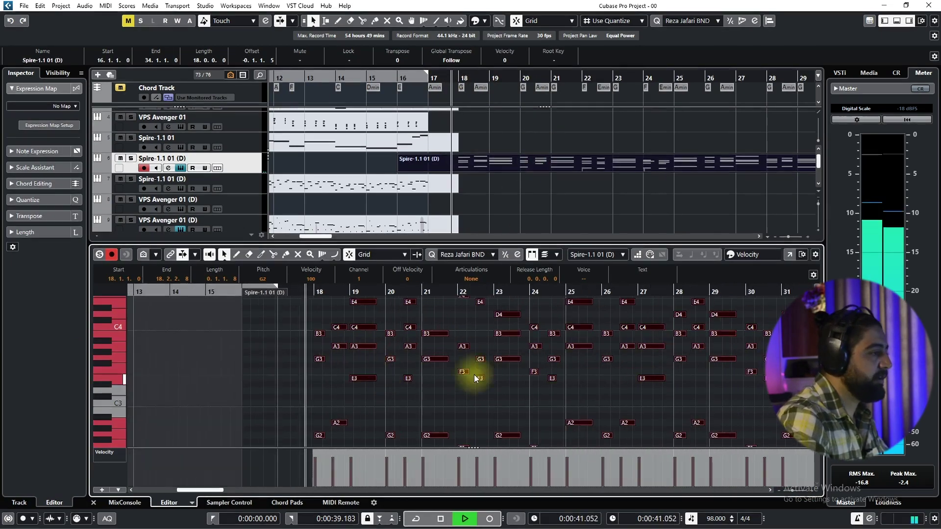
Step: Play back the recorded chords in an enlarged key editor and examine their notes from bar 18 to bar 24
left_click_drag(484, 376, 454, 405)
scroll(455, 401, "up", 1, "ctrl")
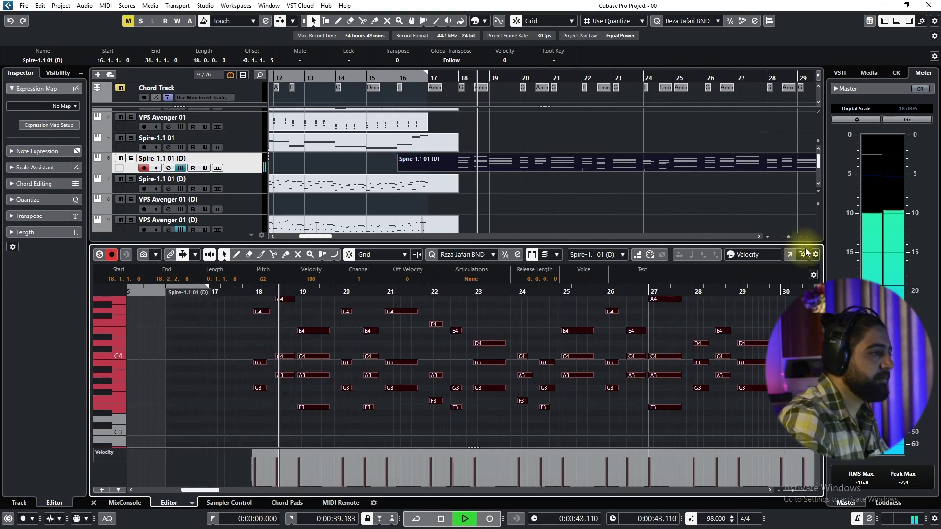
left_click(789, 256)
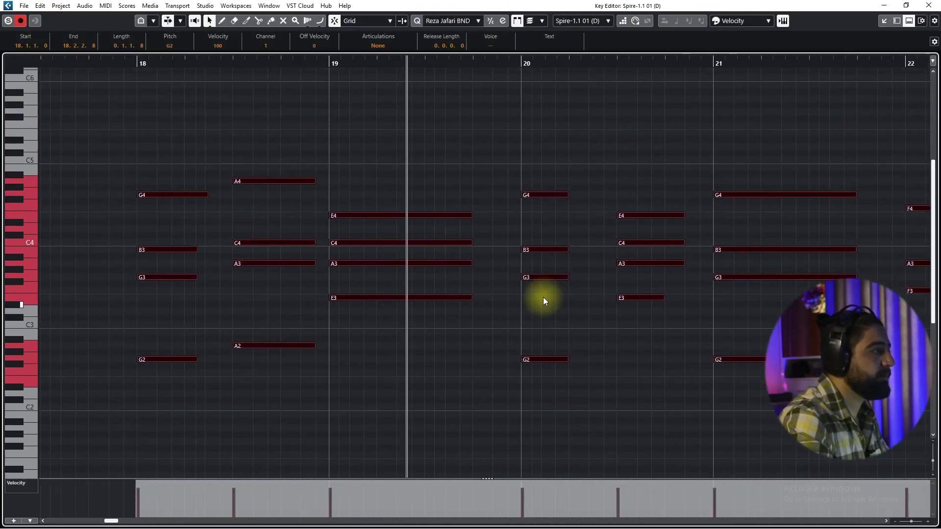
left_click_drag(577, 306, 560, 292)
scroll(560, 284, "down", 1, "ctrl")
left_click_drag(661, 301, 525, 303)
left_click_drag(737, 307, 554, 289)
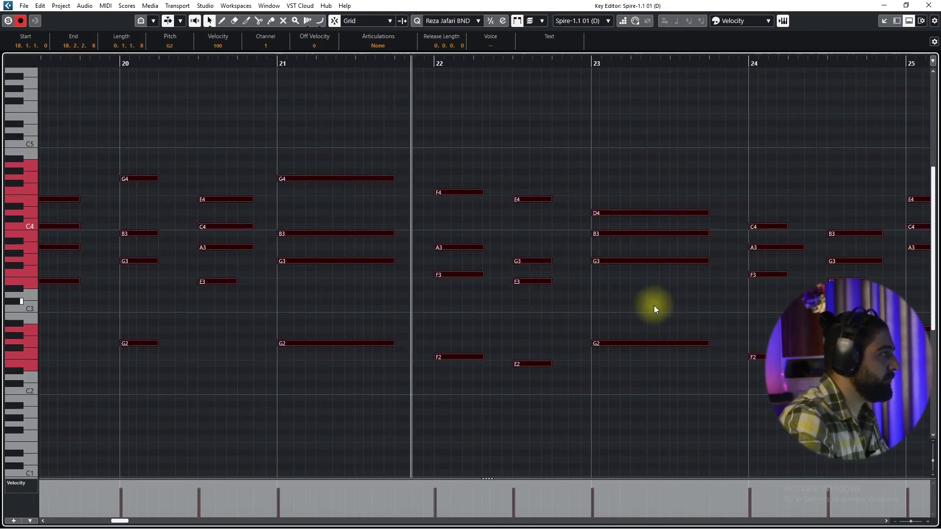
left_click_drag(654, 305, 466, 313)
left_click_drag(540, 309, 441, 298)
scroll(455, 303, "down", 1, "ctrl")
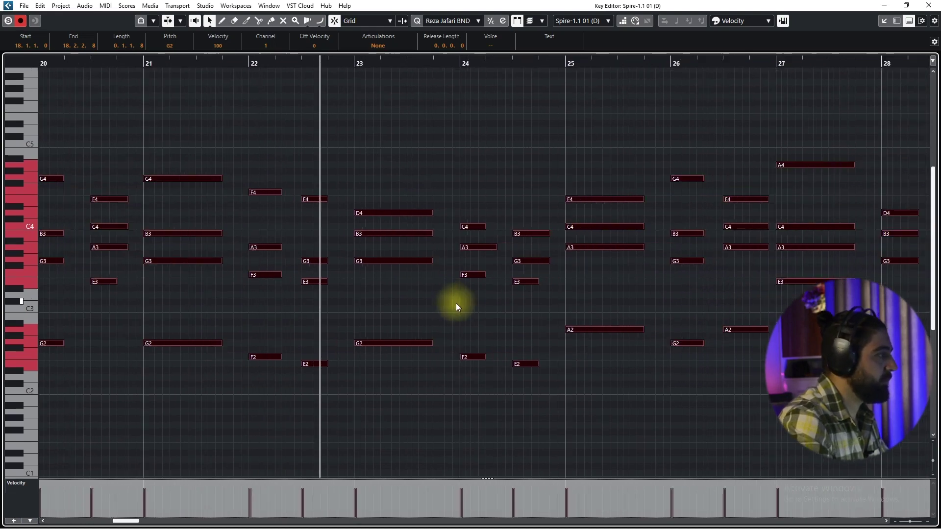
Step: Shorten the A3 note at bar 24 and the following B3 and G3 notes to match their chords' lengths
left_click(485, 307)
left_click_drag(494, 247, 486, 247)
left_click_drag(535, 214, 539, 261)
left_click_drag(616, 281, 436, 309)
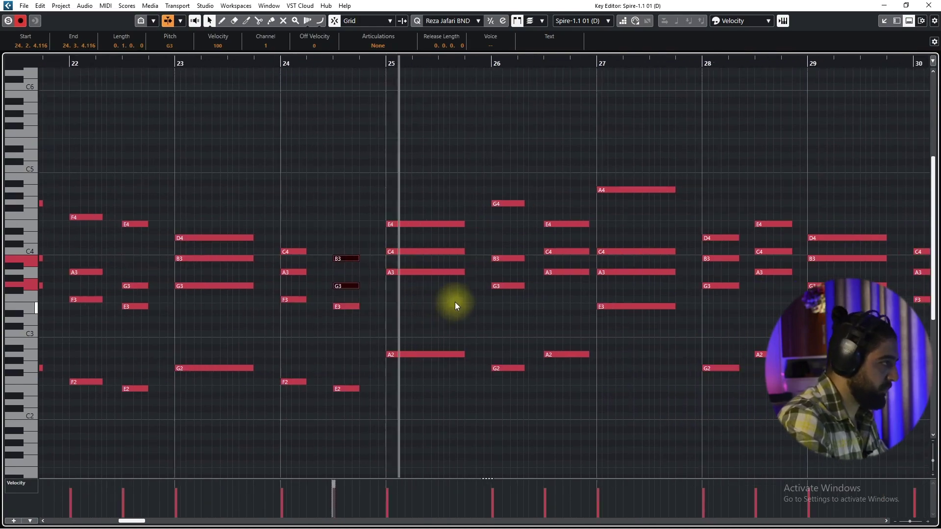
Step: Examine the remaining chord notes up to bar 33, then close the key editor and stop playback
left_click_drag(537, 295, 311, 298)
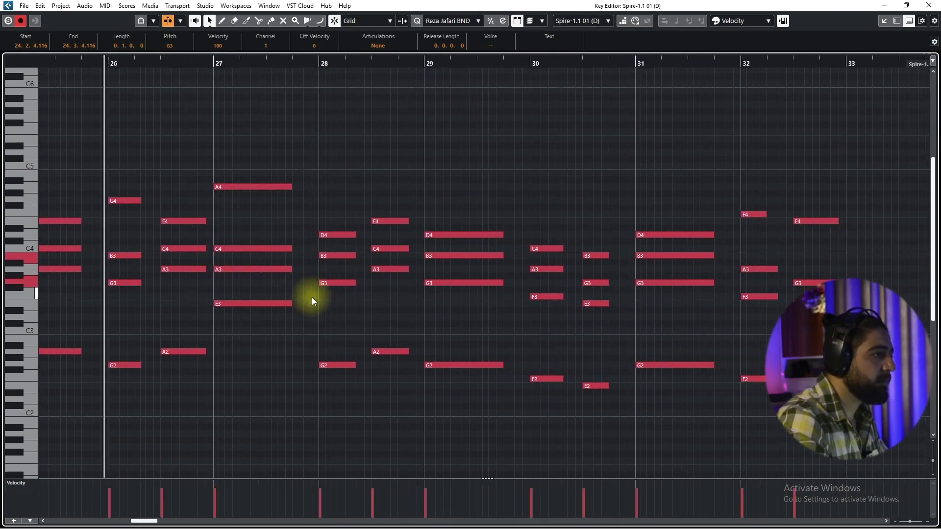
left_click_drag(583, 301, 519, 304)
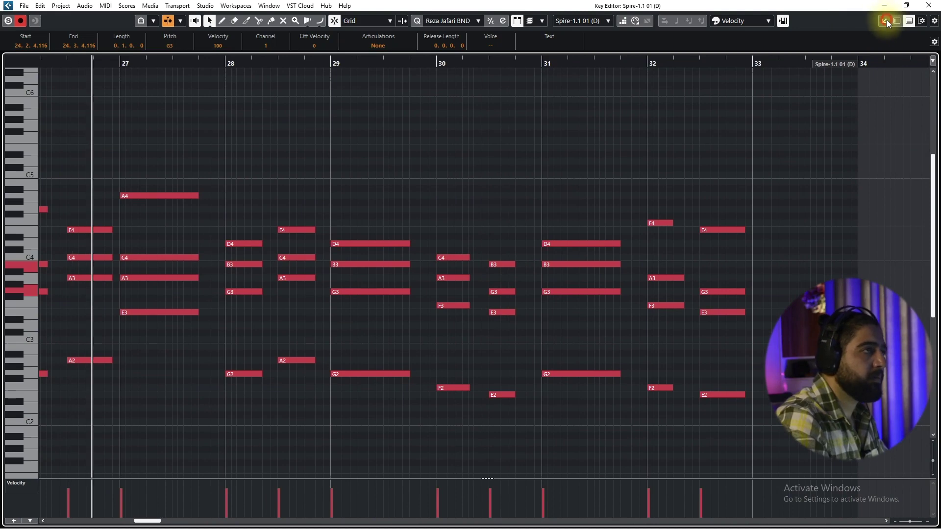
left_click(886, 19)
left_click(900, 19)
key("space")
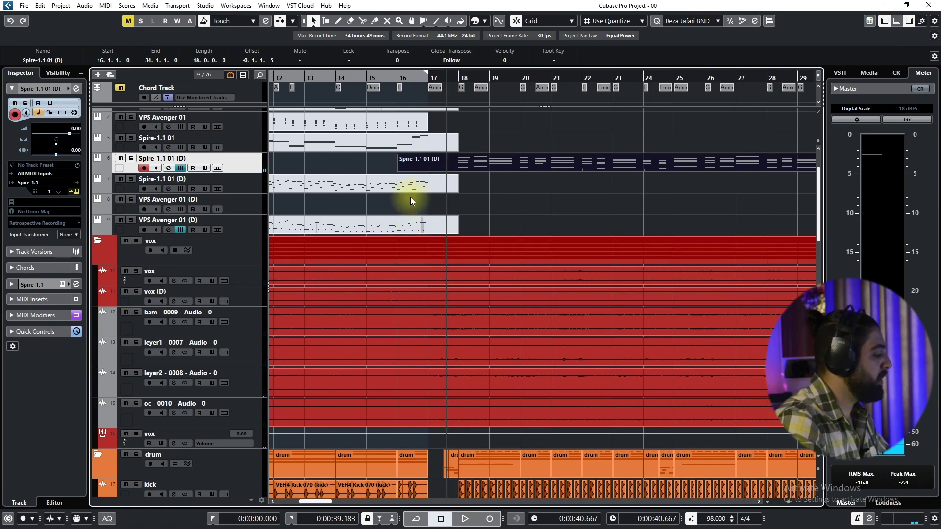
Step: Render the Spire chord part in place to an audio track and trim the audio event's start to bar 18
key("alt+r")
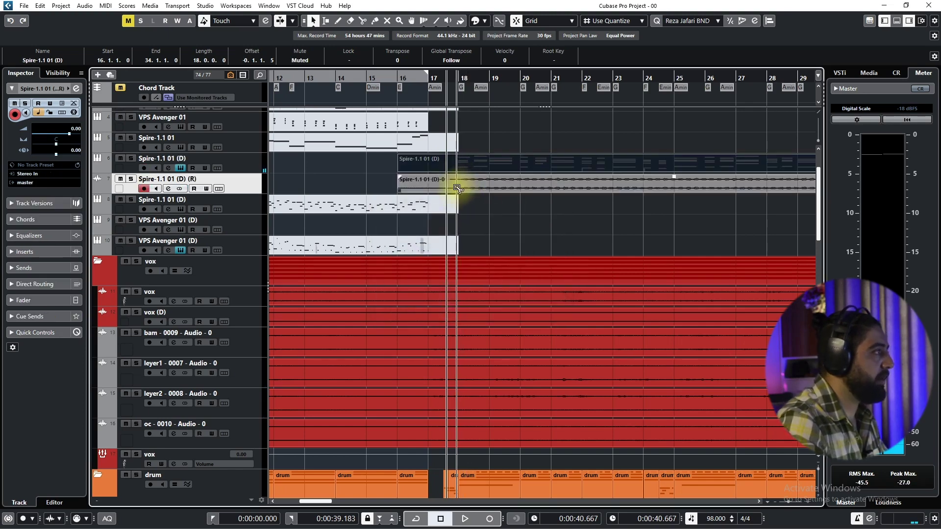
left_click_drag(457, 187, 449, 186)
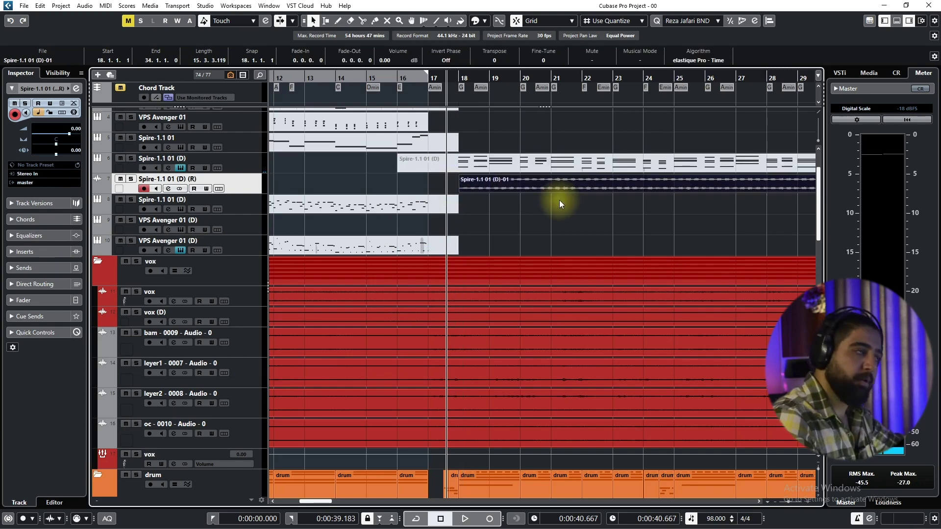
Step: Split the rendered Spire audio at bar 25 and at the crash's start, and delete the piece between
scroll(551, 204, "right", 7)
scroll(504, 203, "up", 1)
left_click(418, 79)
scroll(431, 219, "down", 8)
scroll(441, 224, "up", 3, "ctrl")
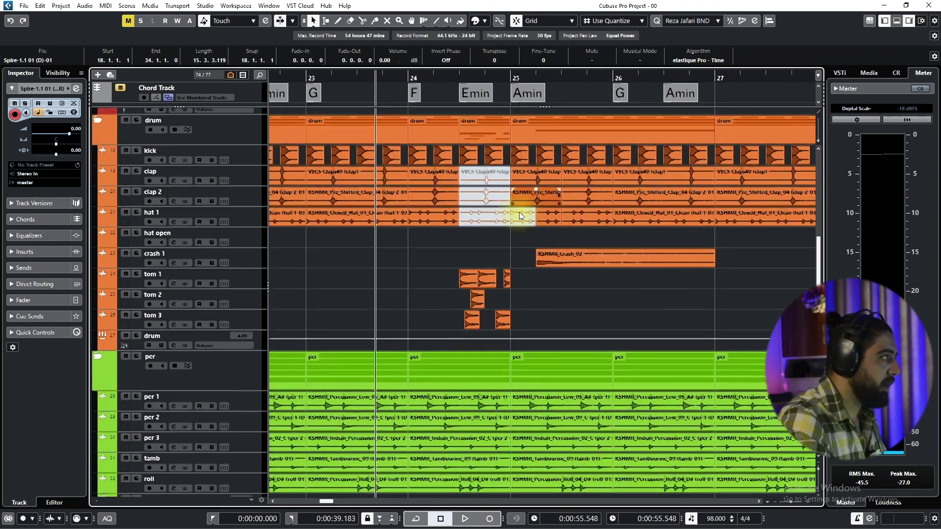
scroll(454, 269, "up", 15)
key("space")
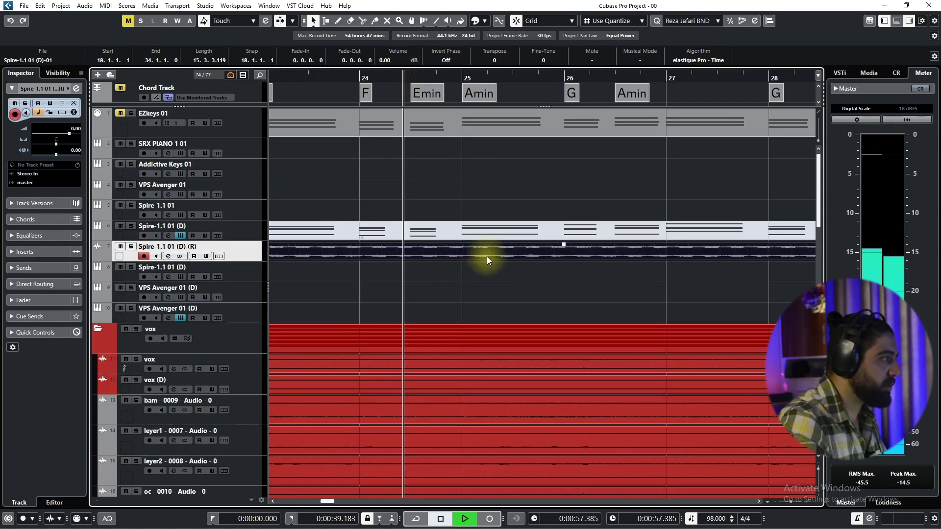
left_click(487, 253, "alt")
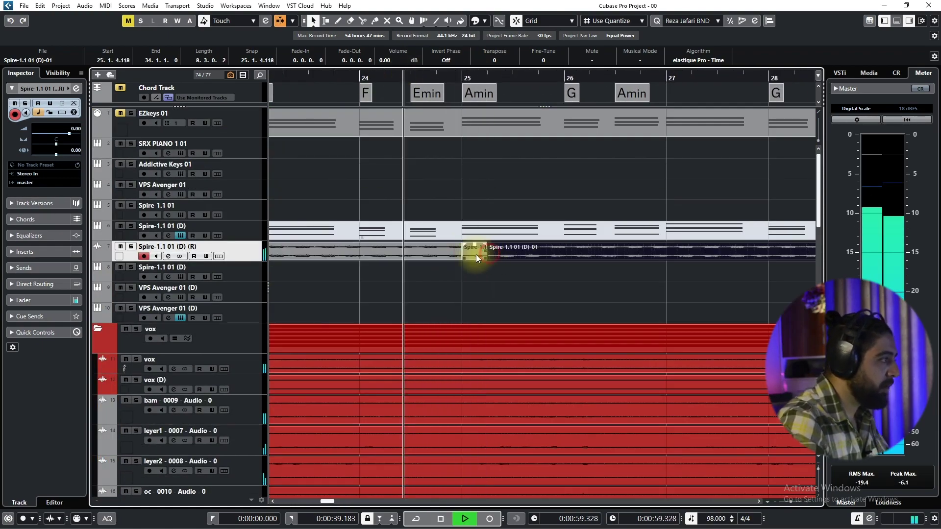
key("space")
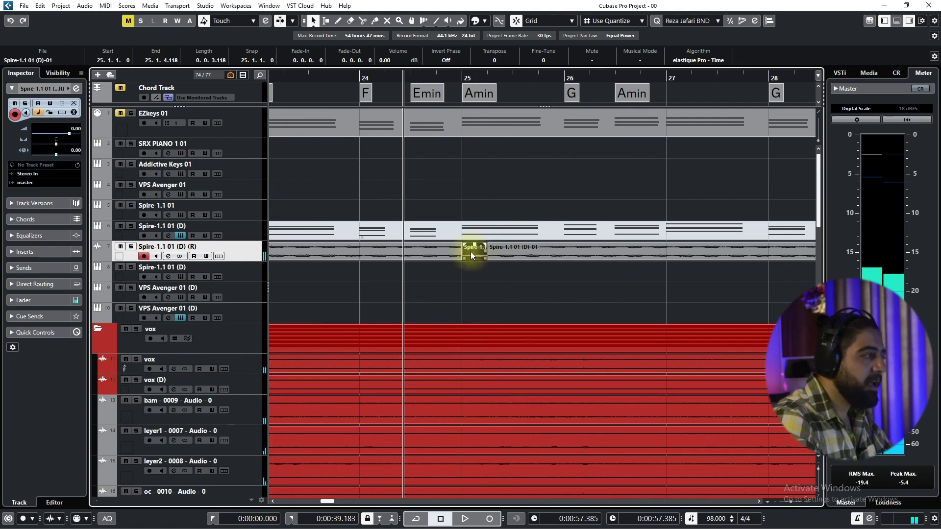
key("Delete")
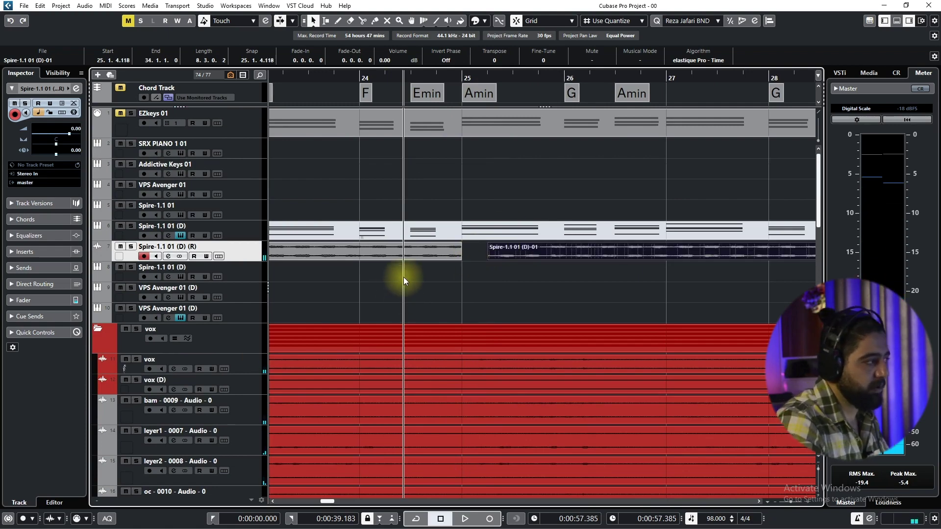
Step: Play back the gap at bar 25 and inspect the rendered events on either side of it
key("space")
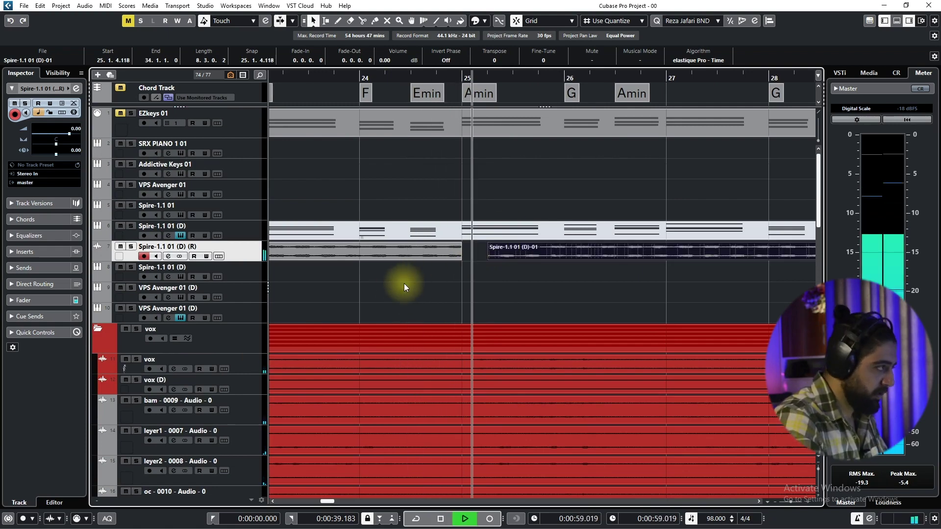
left_click(471, 255)
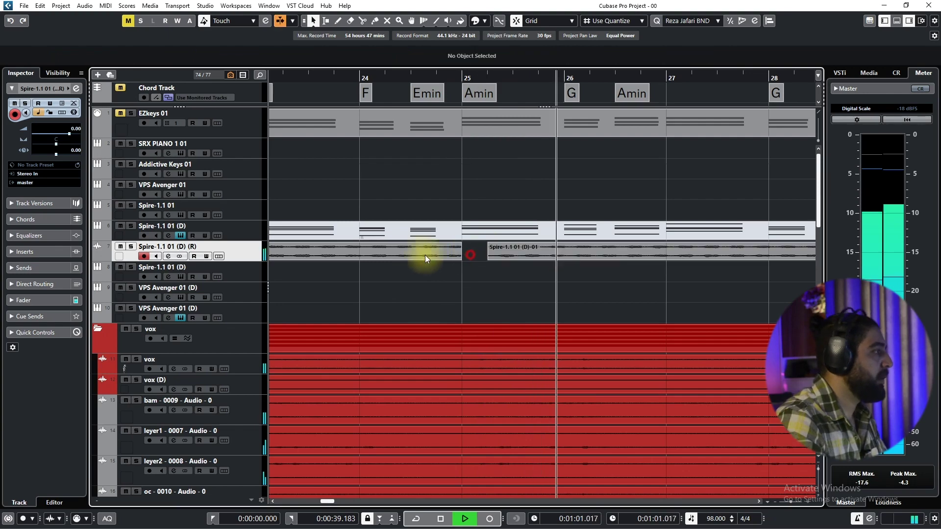
left_click(426, 254)
key("space")
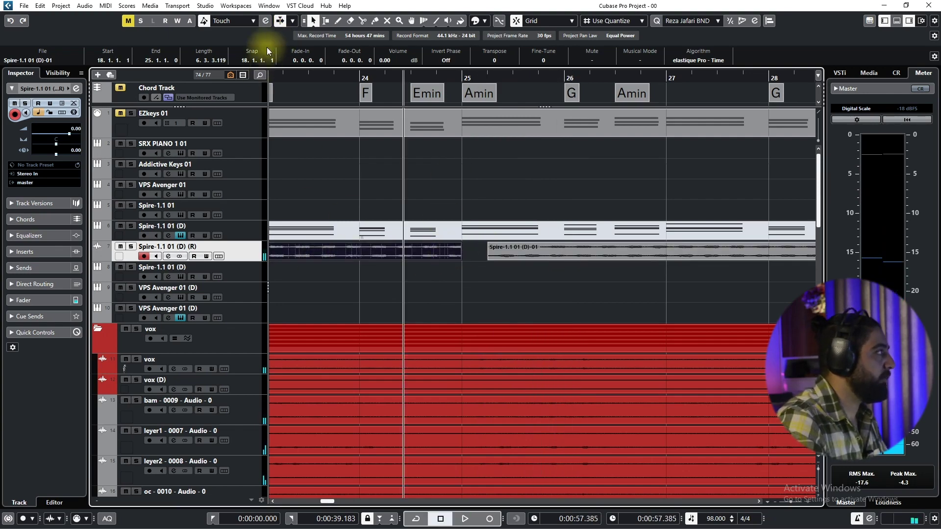
left_click(526, 247)
Step: Select both rendered Spire audio events and bounce them into a single audio event
scroll(321, 60, "down", 1)
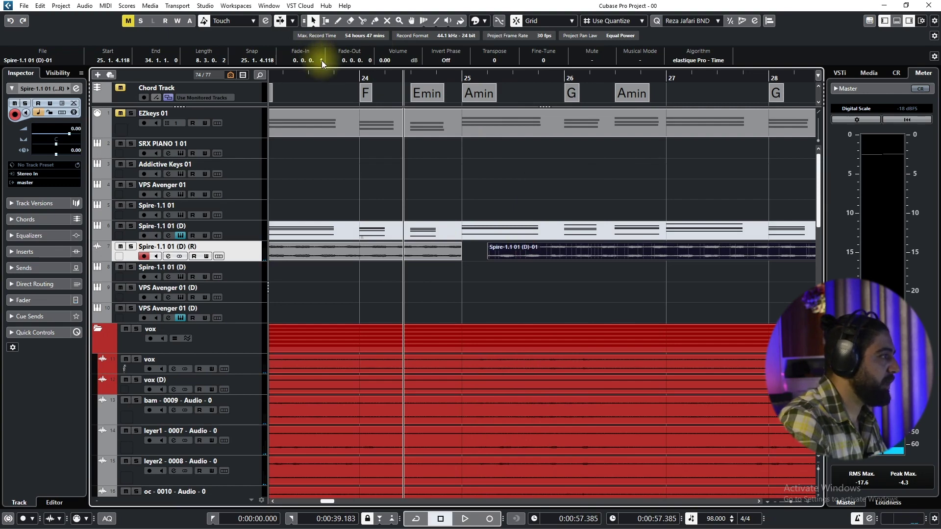
scroll(496, 248, "down", 7)
left_click(342, 80)
left_click_drag(522, 284, 422, 254)
key("ctrl+b")
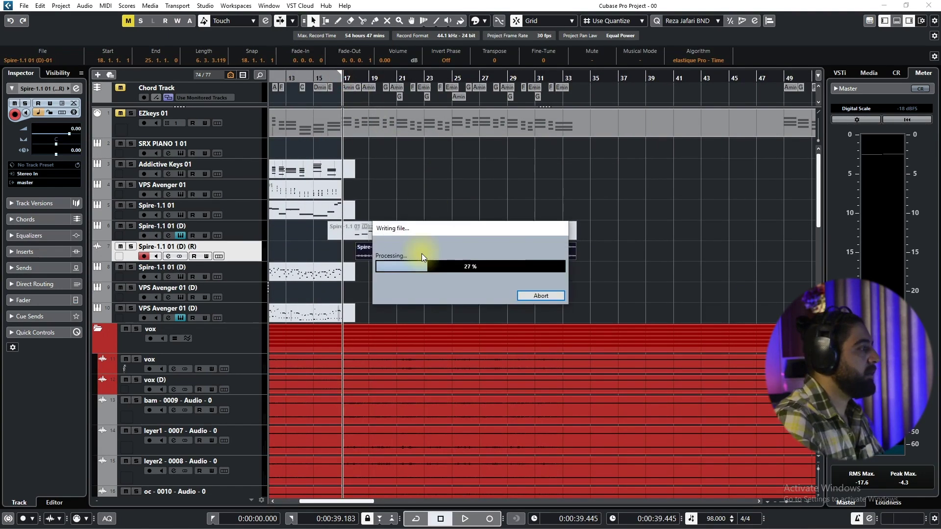
Step: Move the rendered Spire audio track into the synth folder below pad 1 and rename it pad 2
double_click(182, 248)
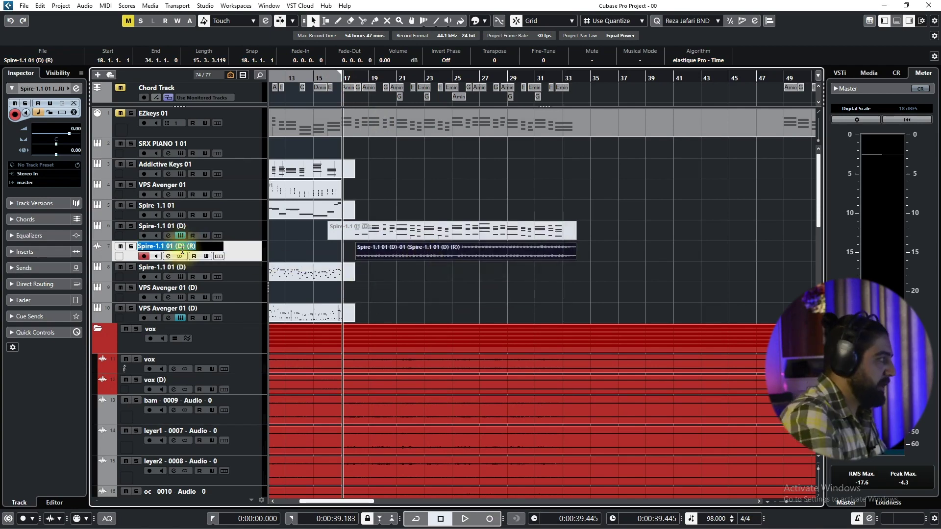
left_click(296, 244)
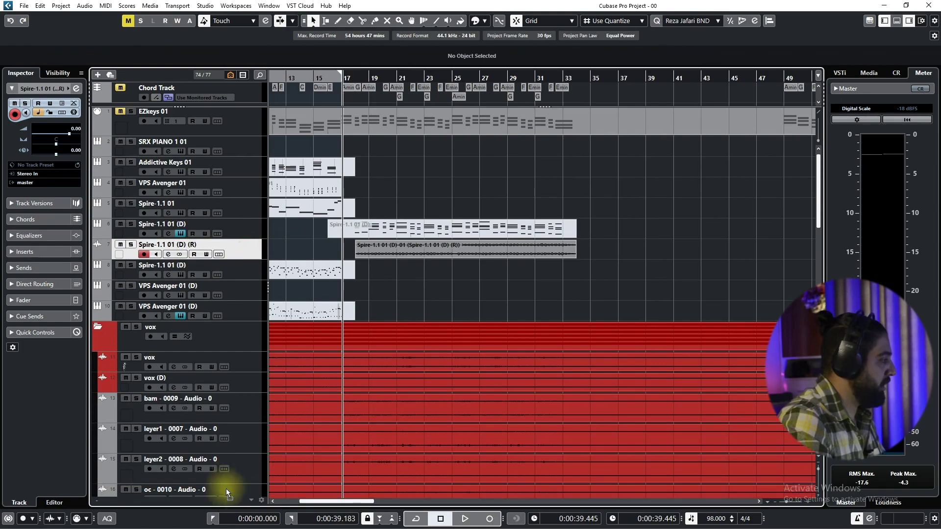
scroll(226, 495, "down", 3)
scroll(225, 495, "down", 15)
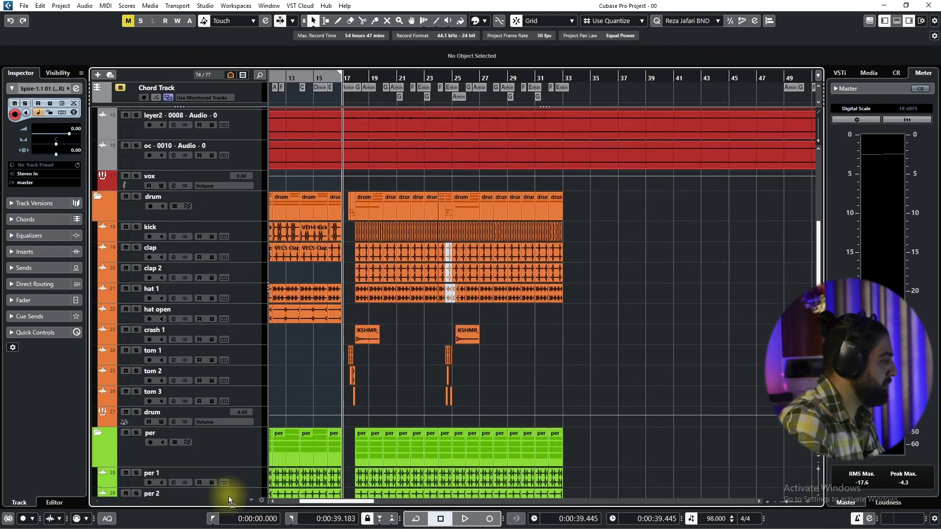
scroll(231, 495, "down", 10)
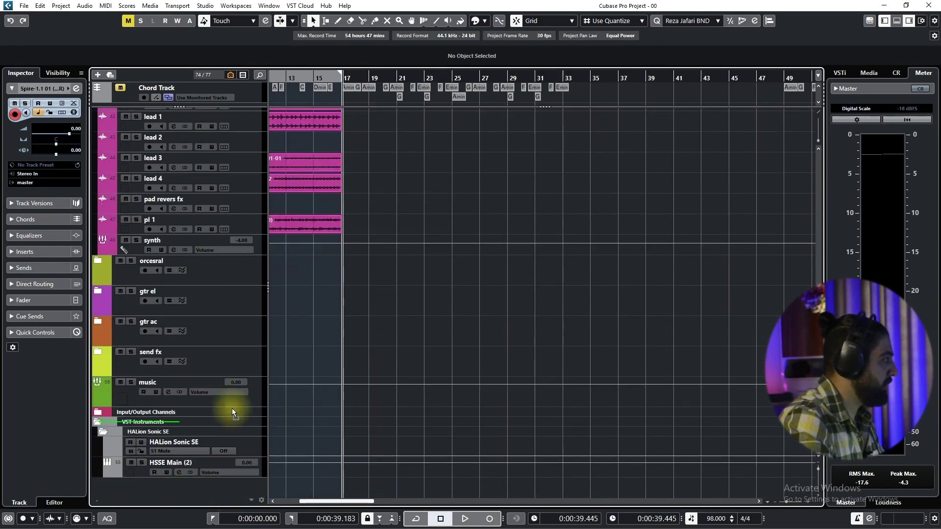
left_click_drag(216, 216, 217, 216)
scroll(235, 314, "down", 5)
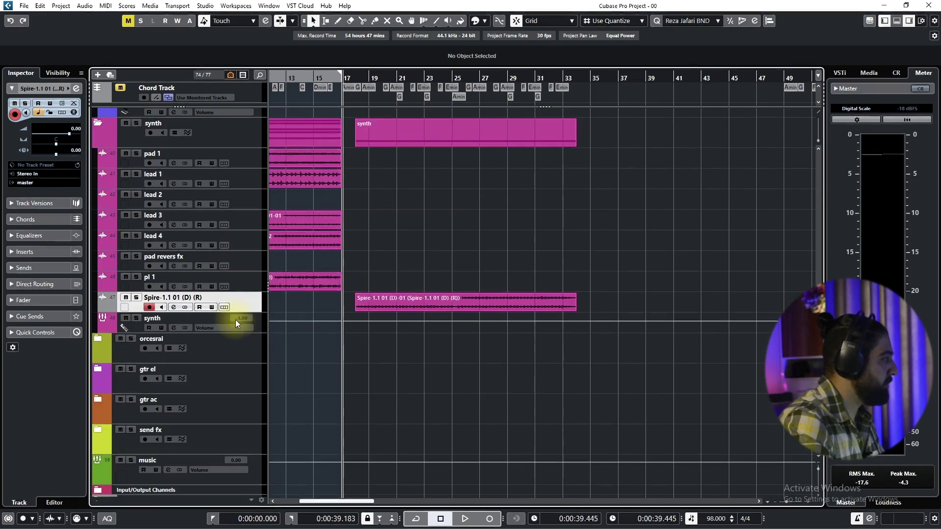
left_click_drag(241, 302, 137, 165)
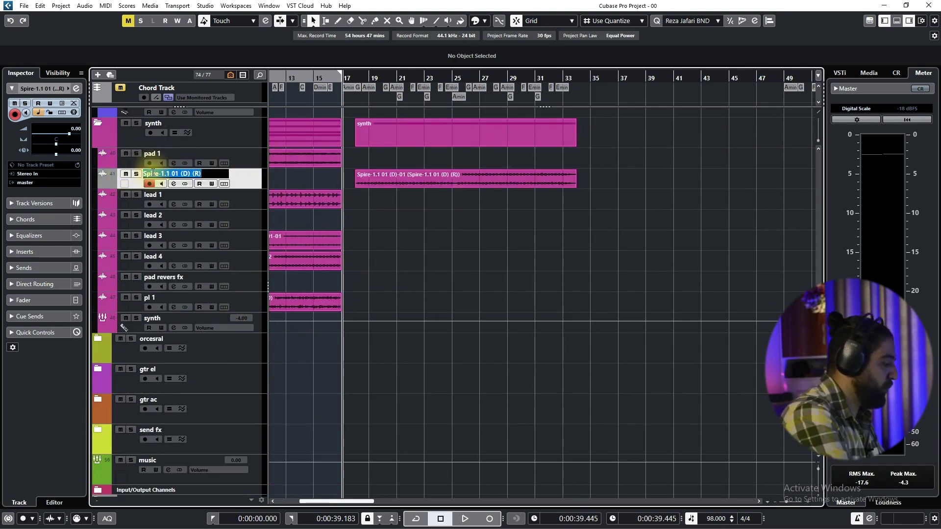
Step: Route pad 2's output to the synth group and set the track colour to the synth folder's magenta
left_click(31, 183)
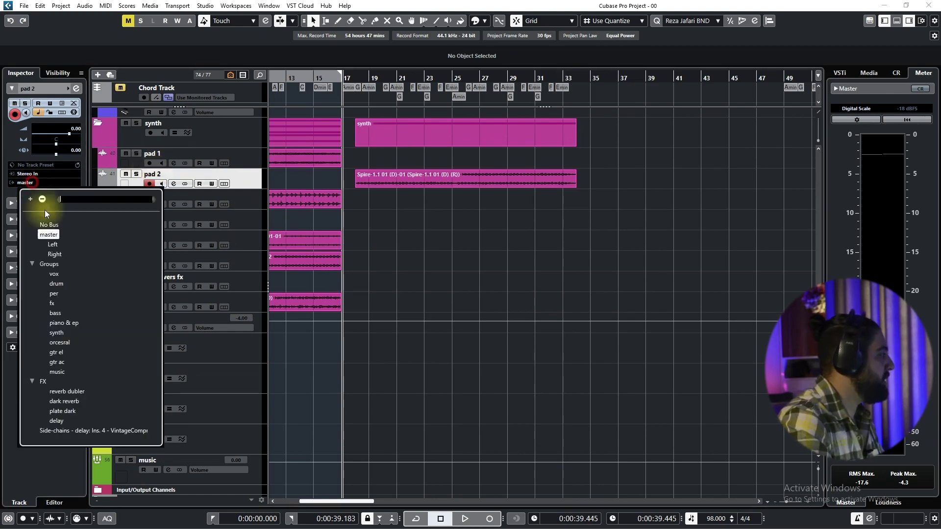
left_click(56, 333)
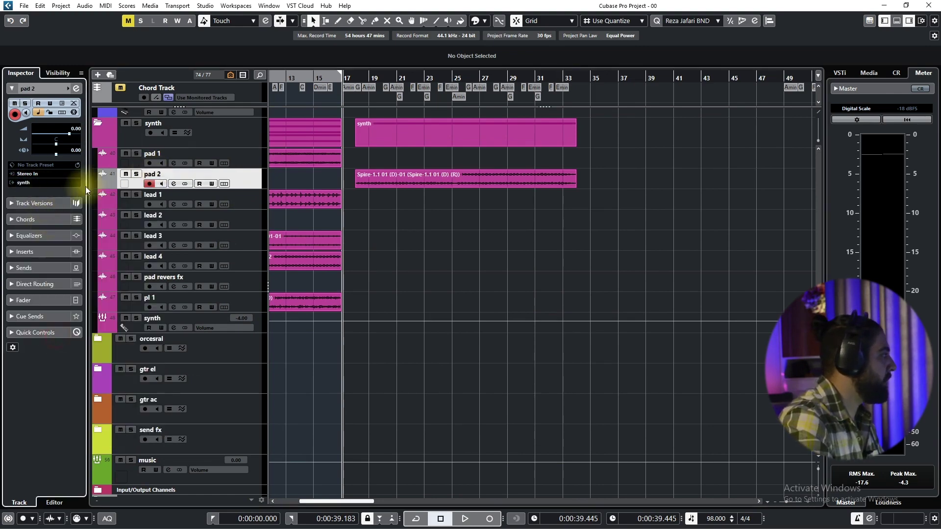
left_click(124, 183)
left_click(143, 255)
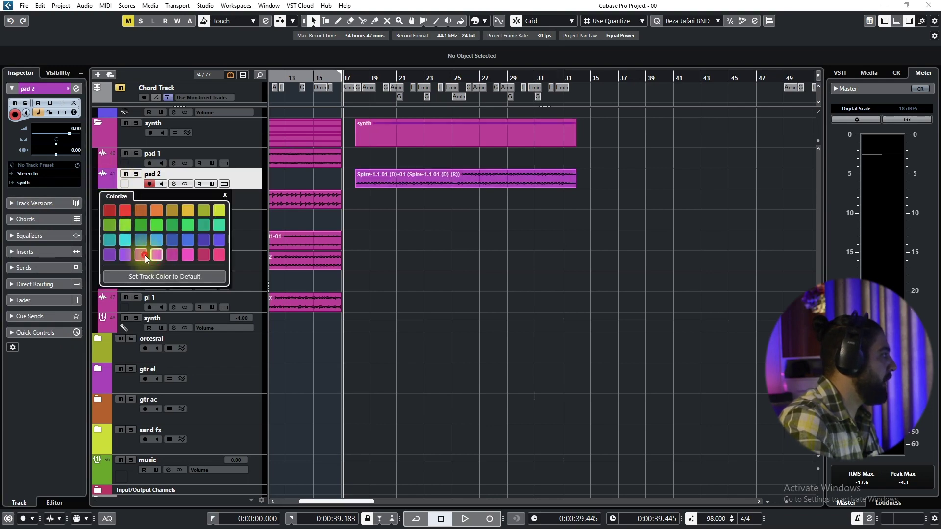
Step: Play the section from bar 17 and lower pad 2's volume to -3.35 while listening to the pad
key("space")
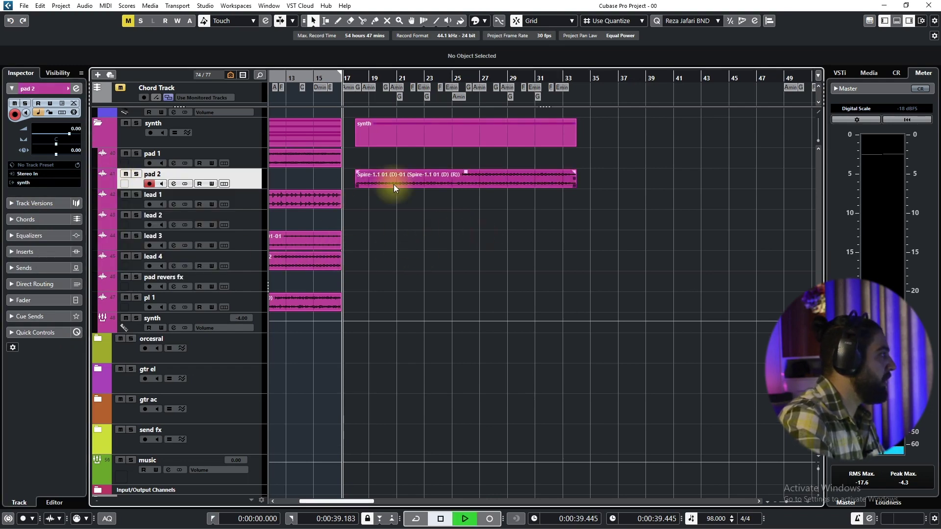
key("h")
left_click_drag(75, 133, 64, 134)
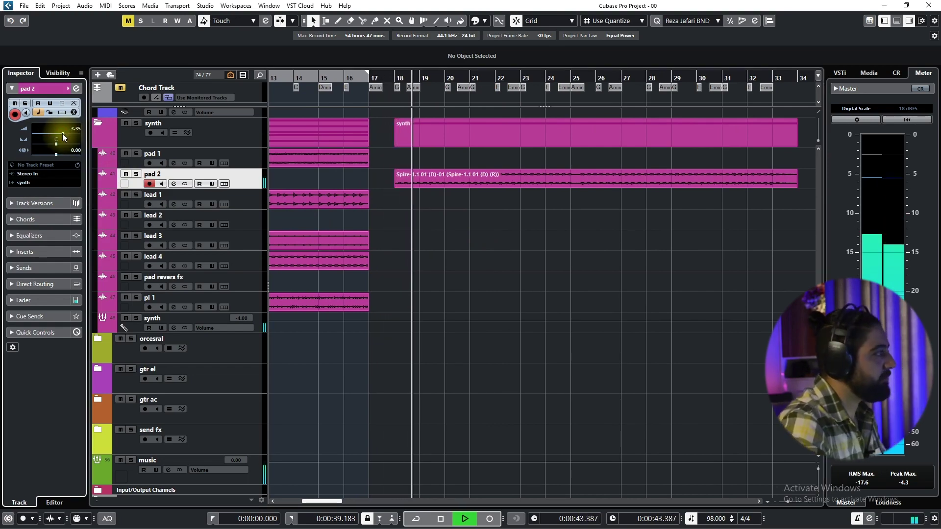
left_click_drag(476, 238, 431, 249)
key("h")
key("h")
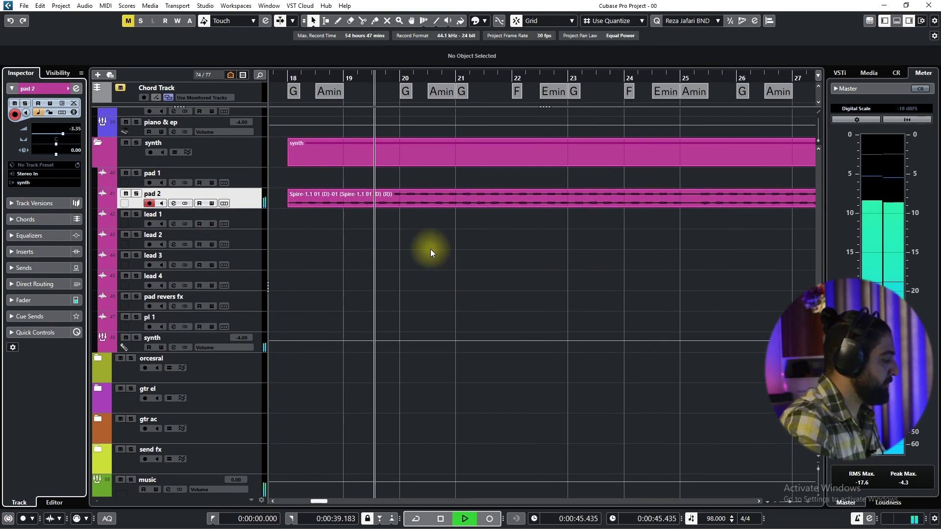
left_click_drag(470, 225, 418, 240)
left_click_drag(476, 243, 425, 270)
scroll(442, 255, "down", 3)
key("h")
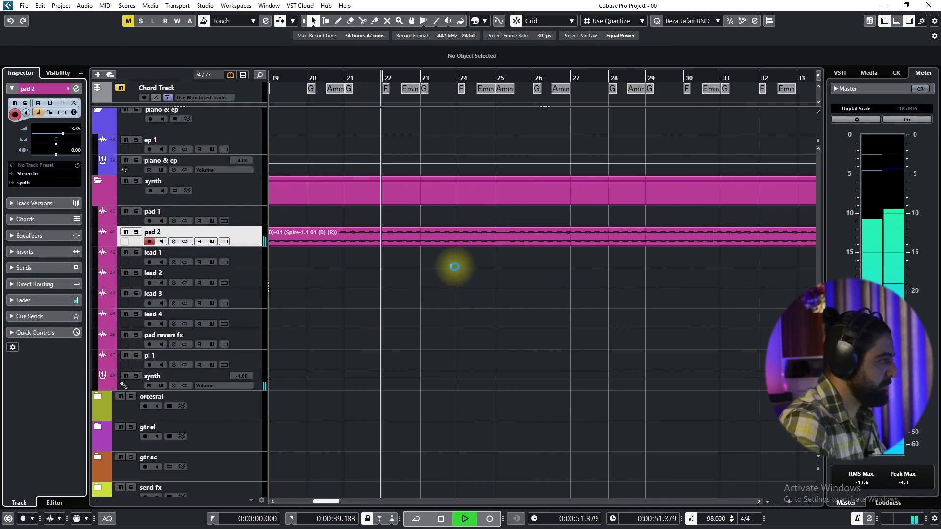
left_click_drag(493, 250, 471, 272)
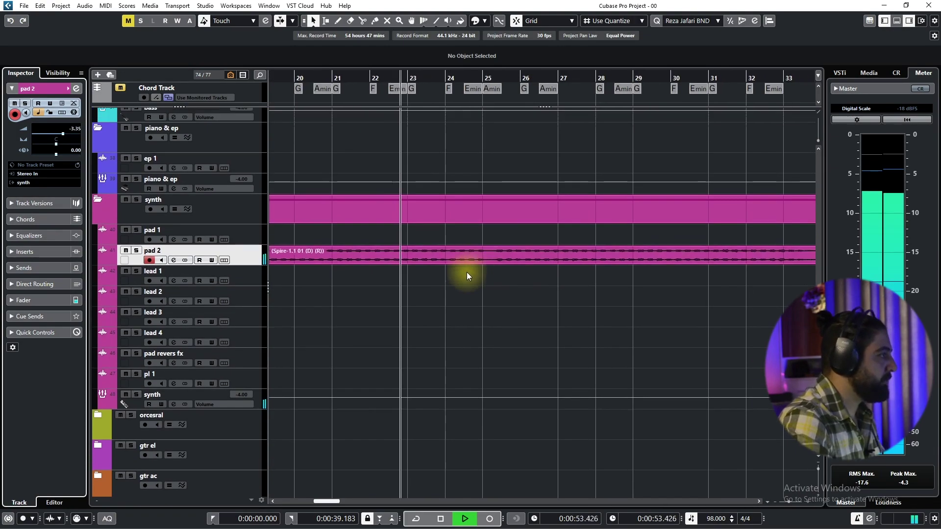
Step: Place the KSHMR_Sweep_Down_02_Clean event on the fx 2 track just before bar 25
scroll(436, 266, "down", 3)
left_click_drag(387, 261, 394, 355)
scroll(386, 266, "up", 1)
scroll(385, 266, "down", 1)
left_click_drag(385, 199, 359, 310)
scroll(358, 310, "up", 1)
key("space")
left_click_drag(315, 260, 423, 267)
scroll(408, 283, "up", 4)
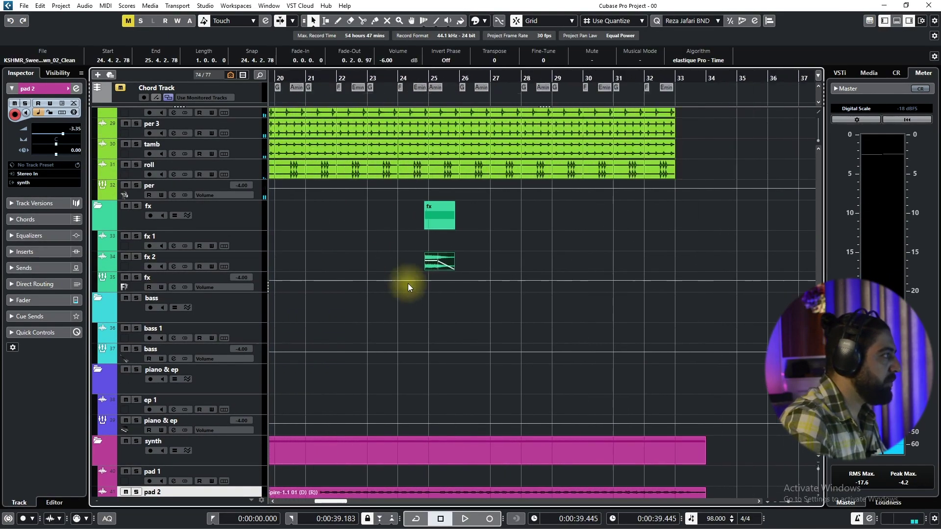
Step: Move the sweep-down event on fx 2 to start at bar 24 and play it back from the preceding bar
left_click_drag(408, 78, 398, 78)
key("space")
key("space")
left_click_drag(445, 266, 407, 266)
left_click(358, 79)
key("space")
scroll(408, 226, "up", 4)
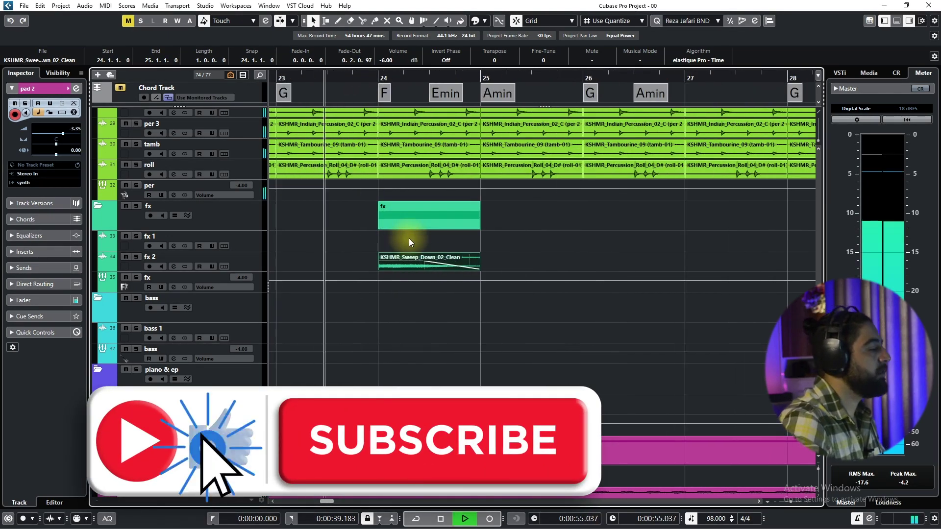
Step: Split the sweep-down event at 24.3.4.116, delete its tail, and add a short fade-out to the remaining piece
scroll(409, 241, "up", 4)
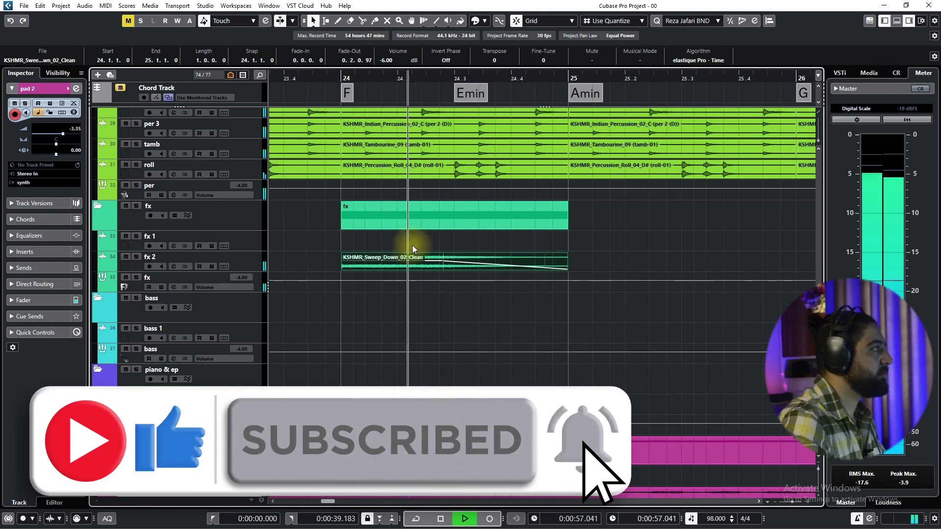
left_click(511, 263, "alt")
key("space")
key("space")
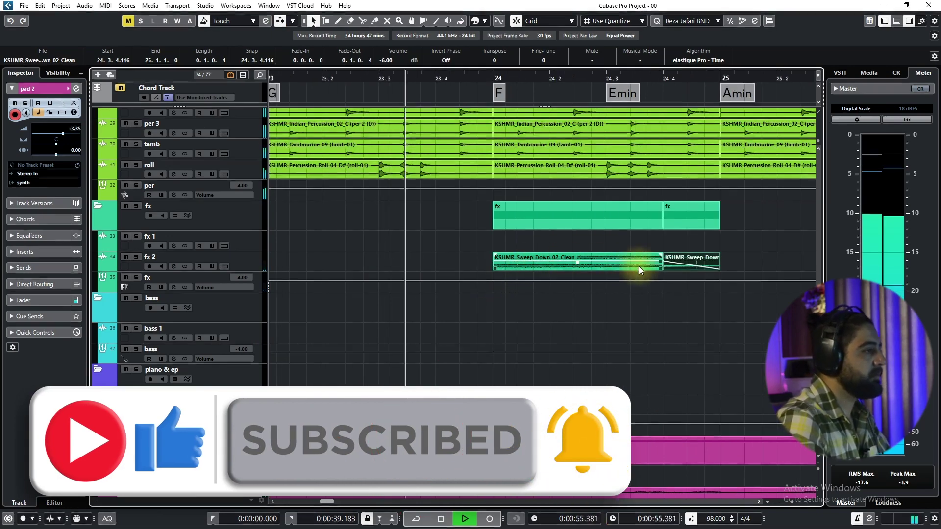
key("Delete")
left_click_drag(661, 255, 652, 257)
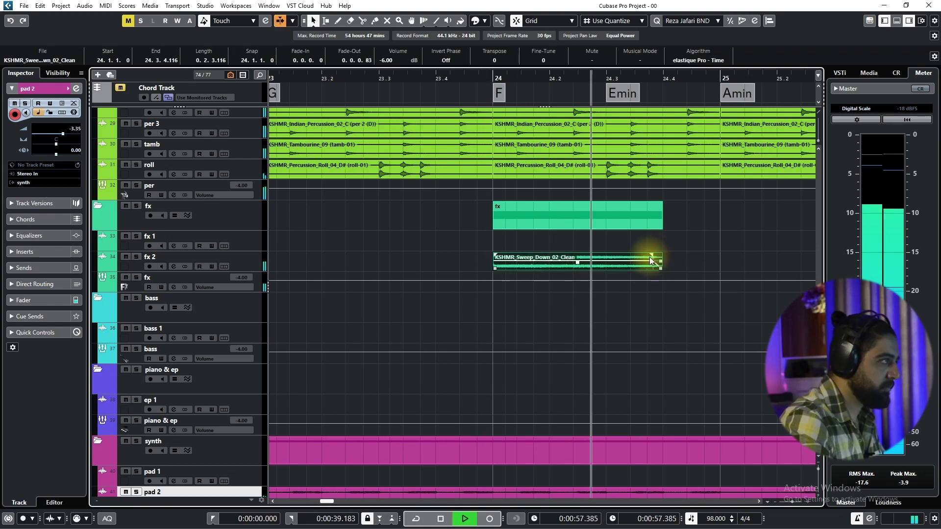
Step: Extend the sweep-down event's end to bar 25, keep a short fade-out, and play back the transition
scroll(603, 268, "down", 2)
key("space")
key("space")
left_click_drag(637, 267, 666, 256)
scroll(625, 263, "down", 4)
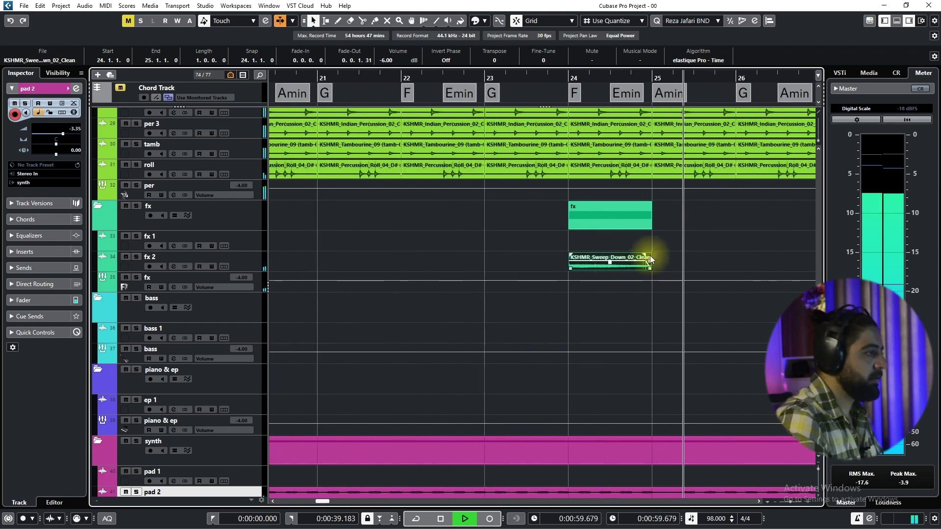
left_click(481, 264)
Step: Delete the MIDI chord part from the upper Spire-1.1 01 (D) track and open that track's Spire instrument
scroll(442, 260, "up", 10)
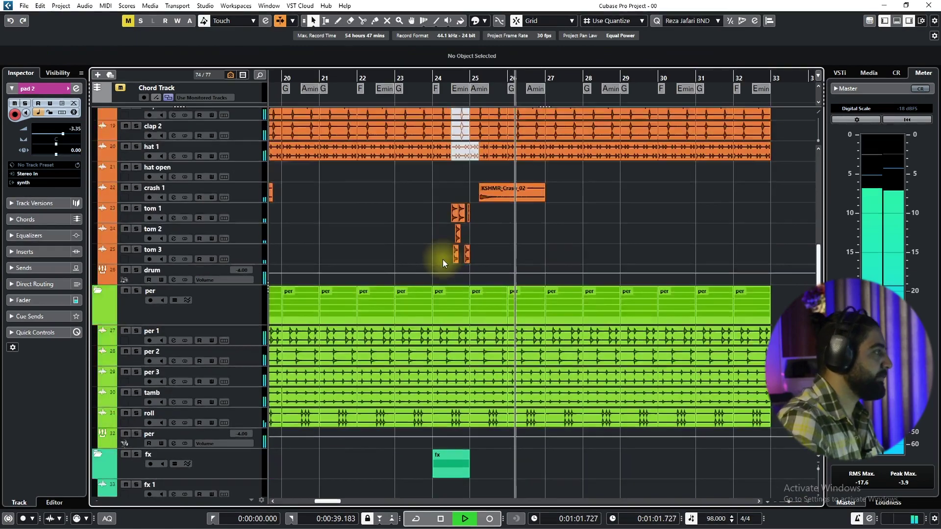
scroll(440, 255, "up", 4)
key("space")
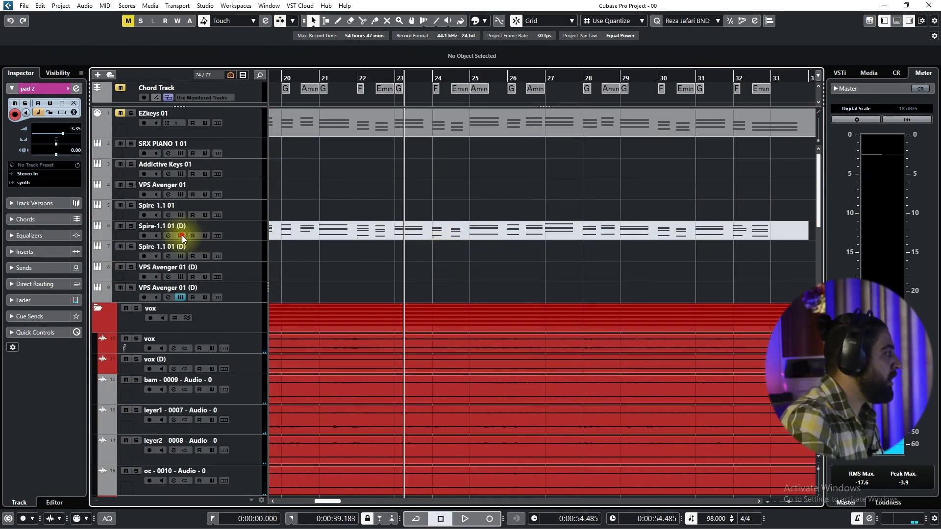
left_click(240, 234)
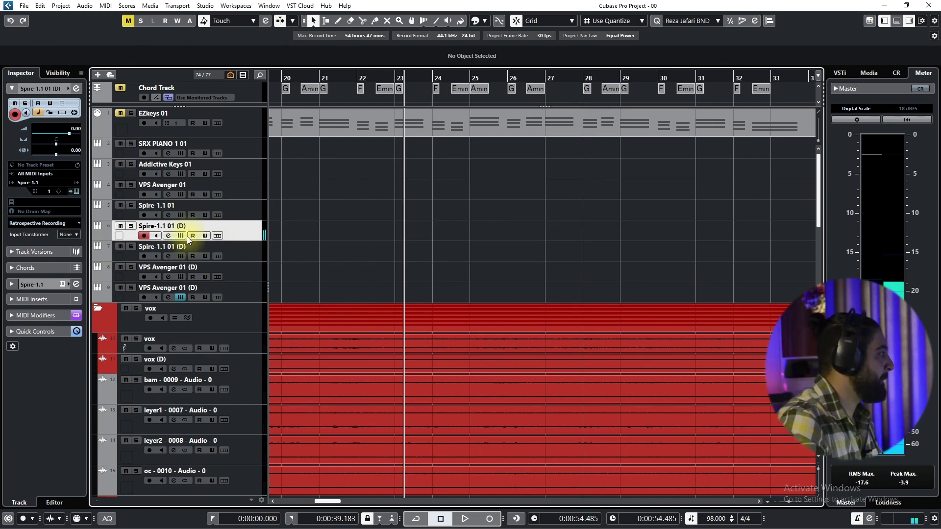
left_click(182, 236)
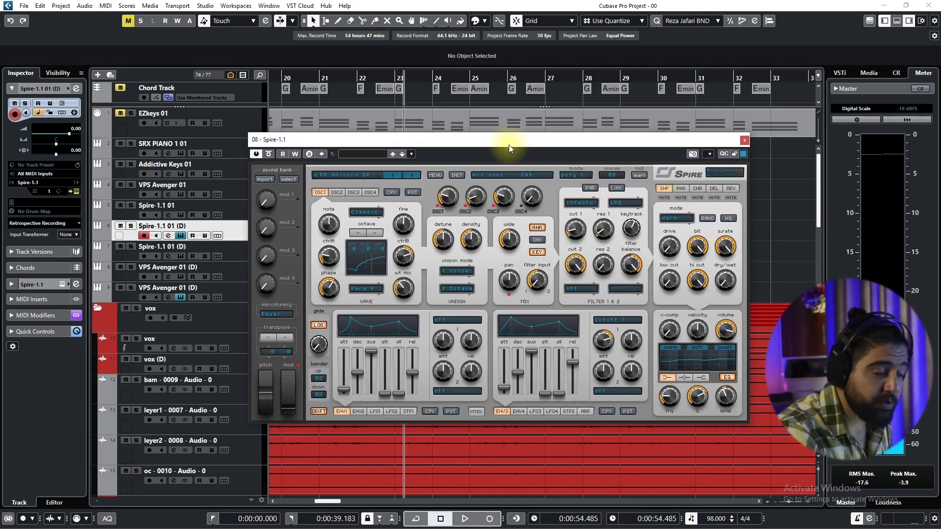
left_click_drag(509, 146, 417, 128)
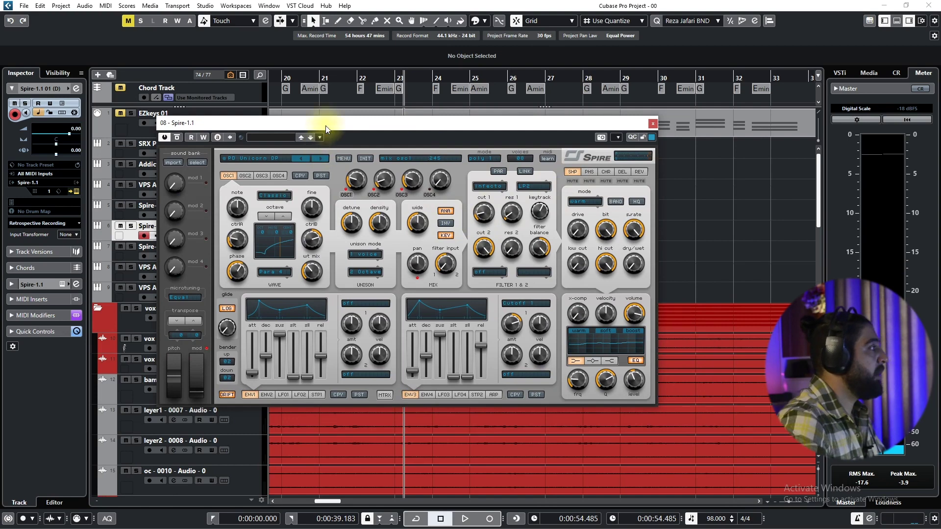
left_click_drag(327, 123, 331, 123)
Step: Play the arrangement from bar 23 to bar 25 to audition the Spire patch before the fill
left_click(394, 78)
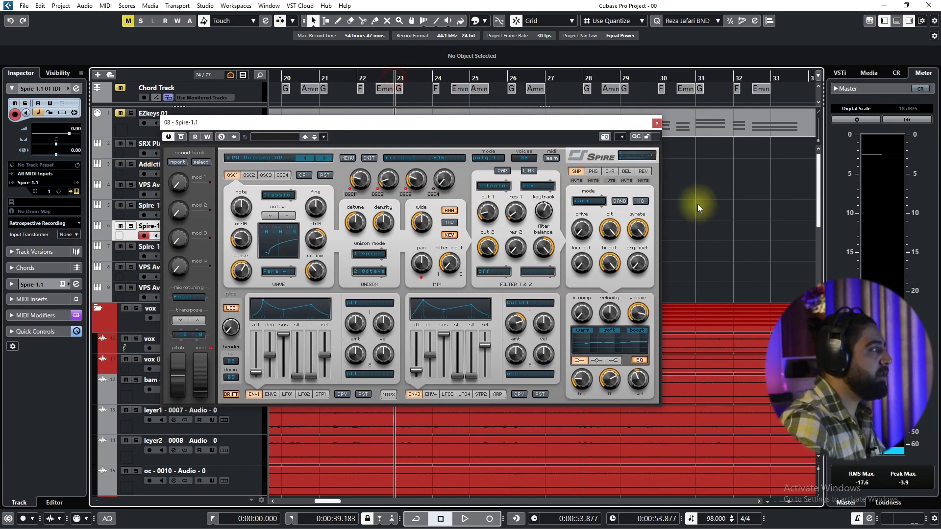
scroll(701, 203, "up", 3)
key("g")
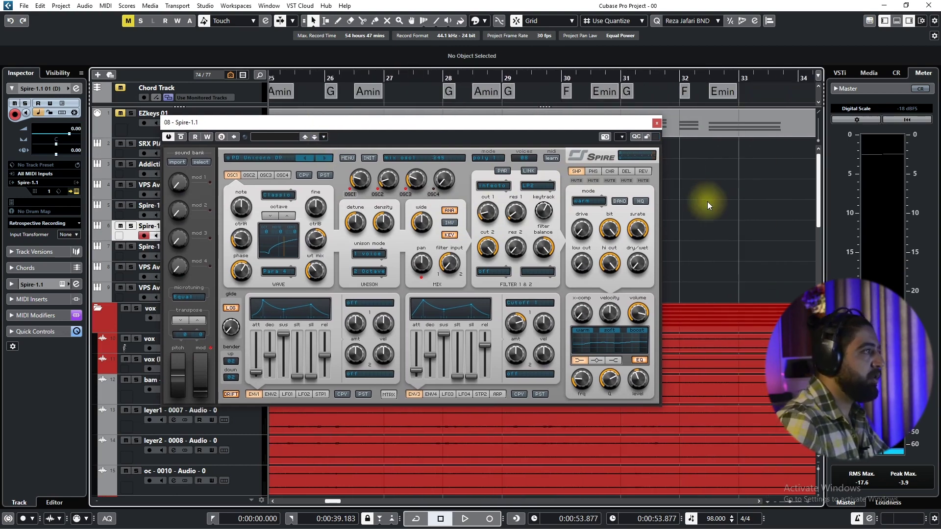
key("space")
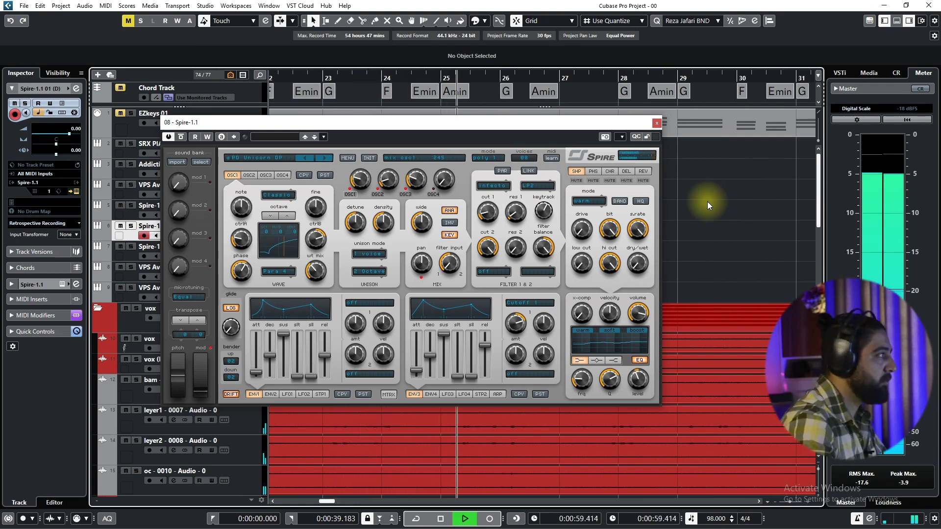
key("space")
key("ctrl+w")
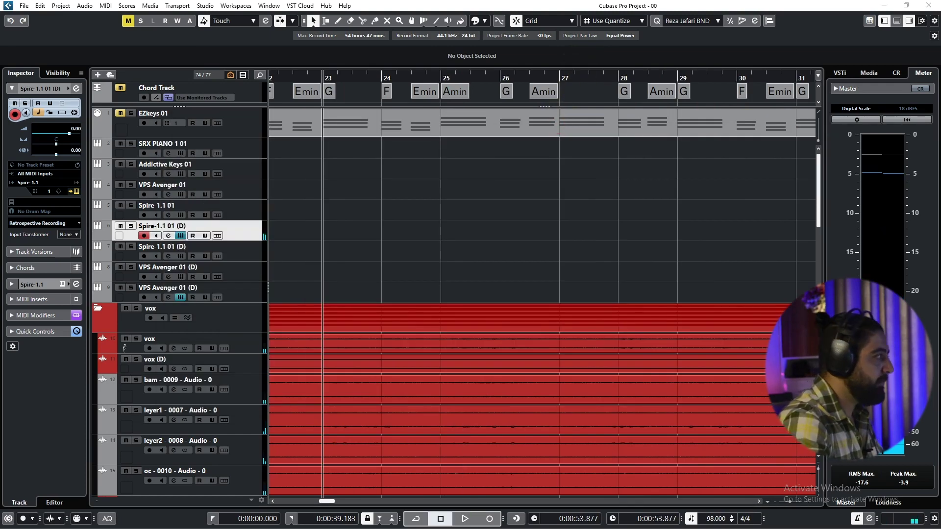
Step: Record an E4, G4 and B4 chord with Spire in bar 24, starting the recording from bar 23
left_click_drag(940, 149, 685, 146)
key("KP_Multiply")
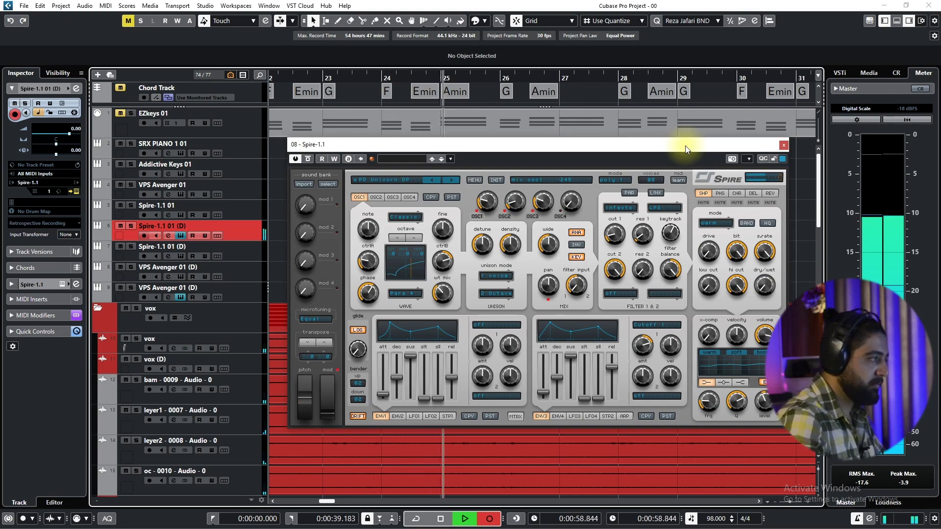
key("space")
Step: Open the recorded Spire part in the Key Editor and quantize its chord notes
left_click_drag(575, 148, 451, 273)
double_click(446, 229)
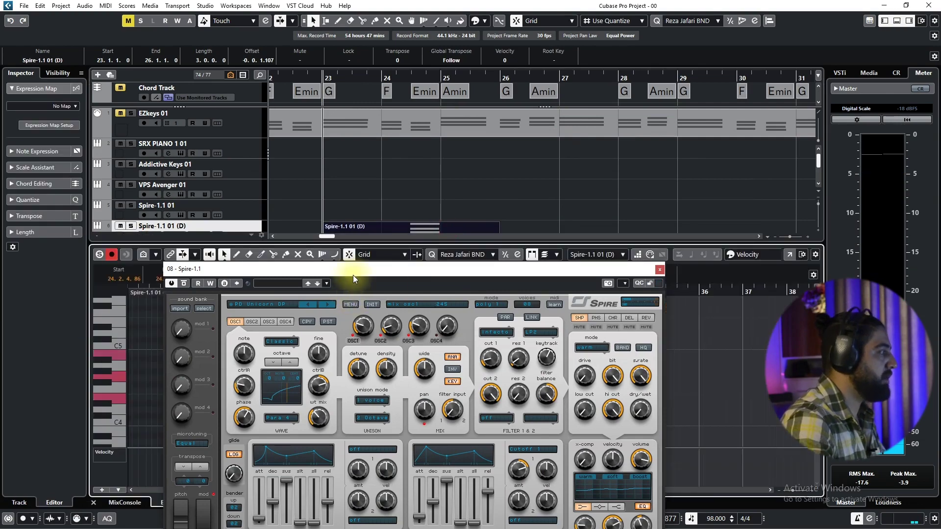
left_click_drag(353, 272, 940, 250)
key("q")
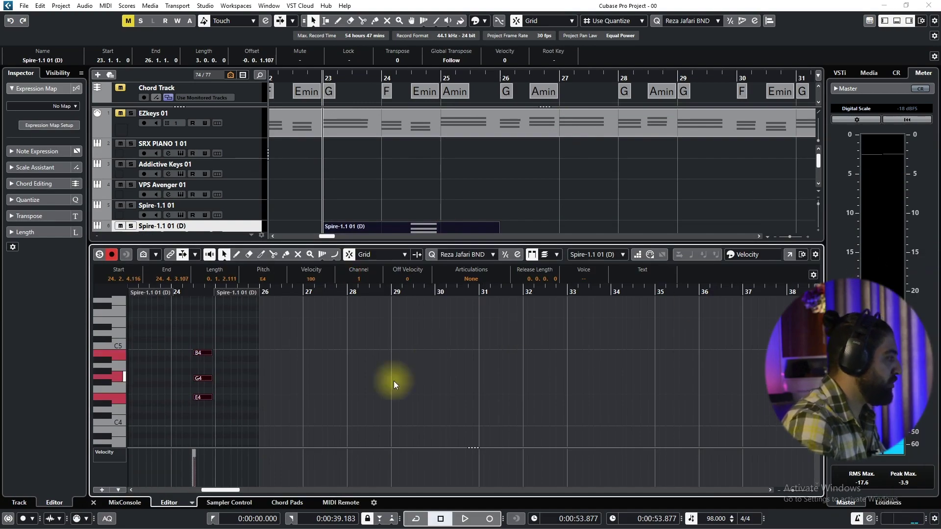
Step: Extend the E4, G4 and B4 chord notes to end at bar 25 and close the editor
scroll(216, 405, "up", 5)
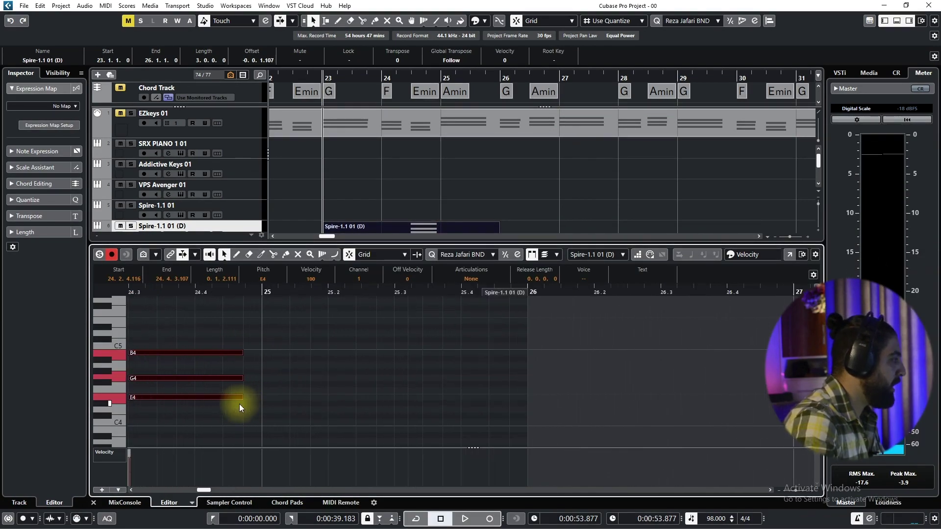
left_click_drag(242, 399, 259, 395)
scroll(337, 371, "down", 5)
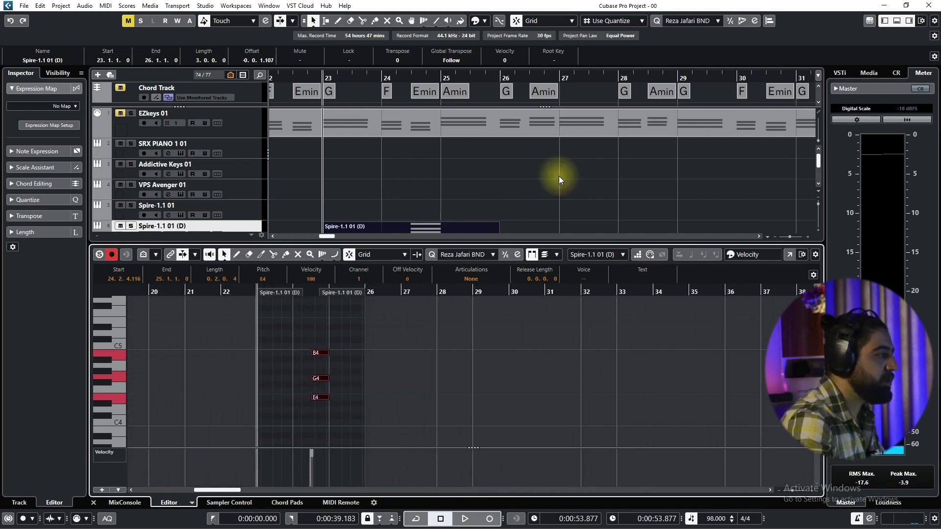
left_click(897, 21)
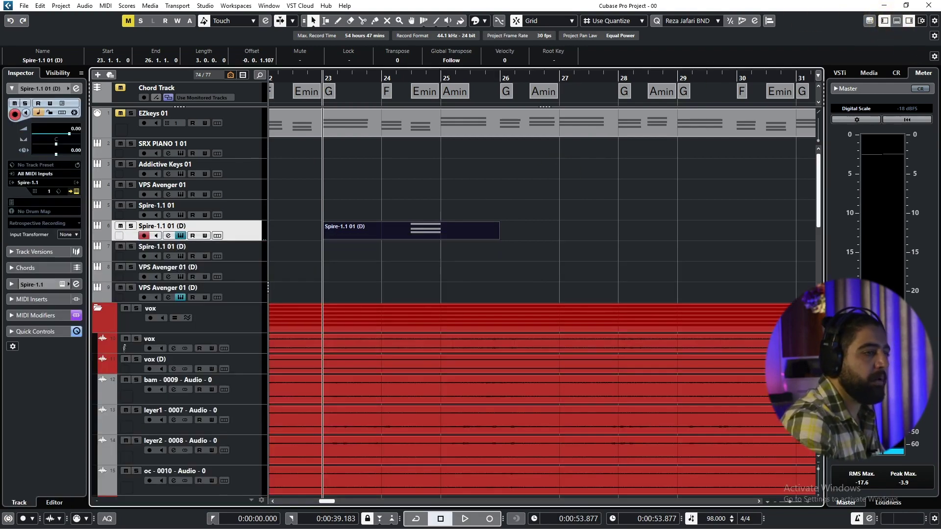
Step: Record Spire filter 1 cutoff automation rising to 1000 at bar 25 while playing from bar 23, and move the plugin window aside
left_click_drag(940, 212, 355, 143)
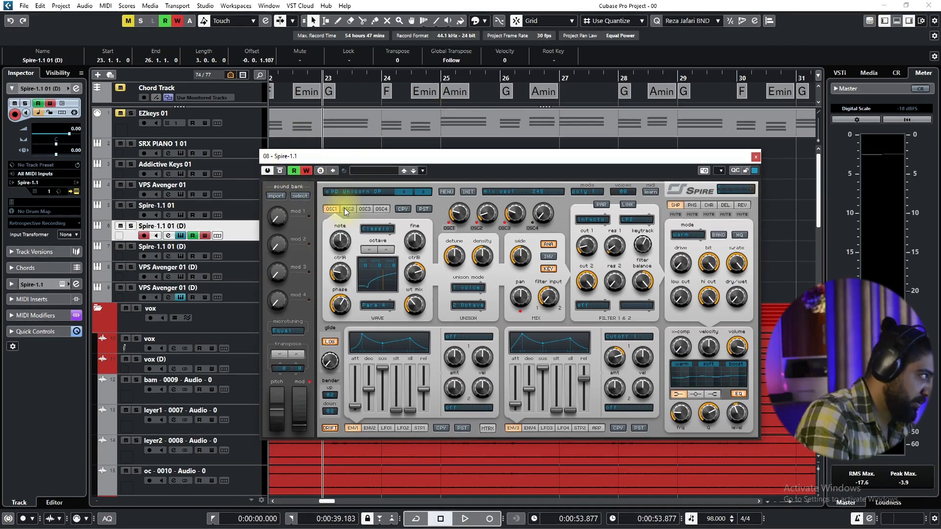
scroll(475, 140, "down", 5)
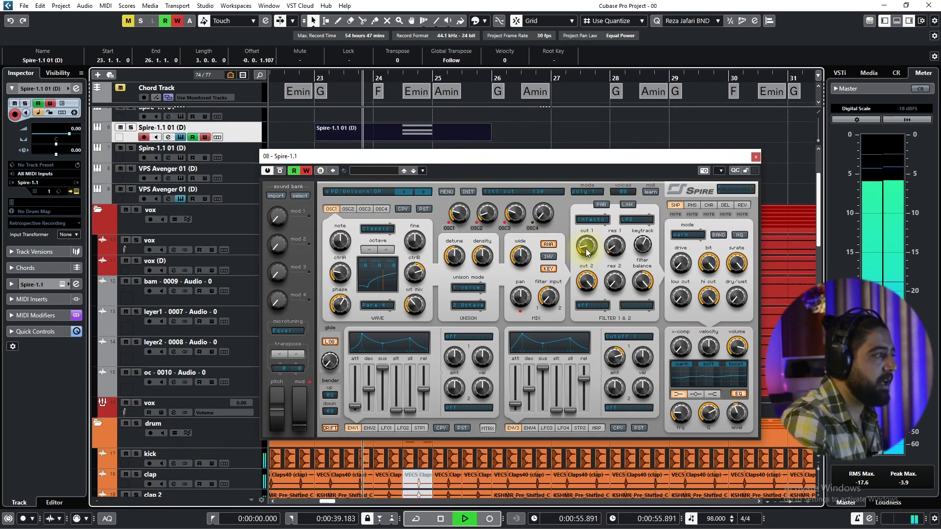
left_click_drag(587, 251, 601, 162)
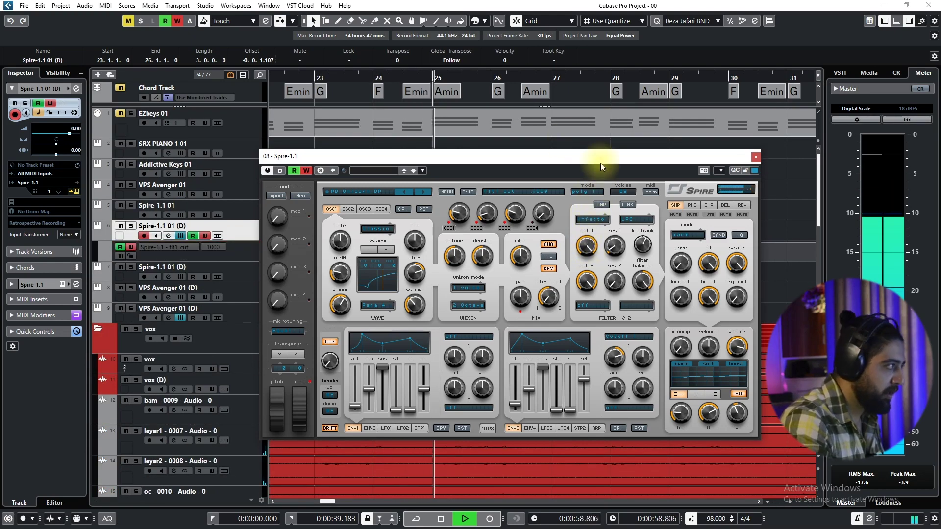
left_click(308, 171)
key("space")
left_click_drag(339, 154, 940, 158)
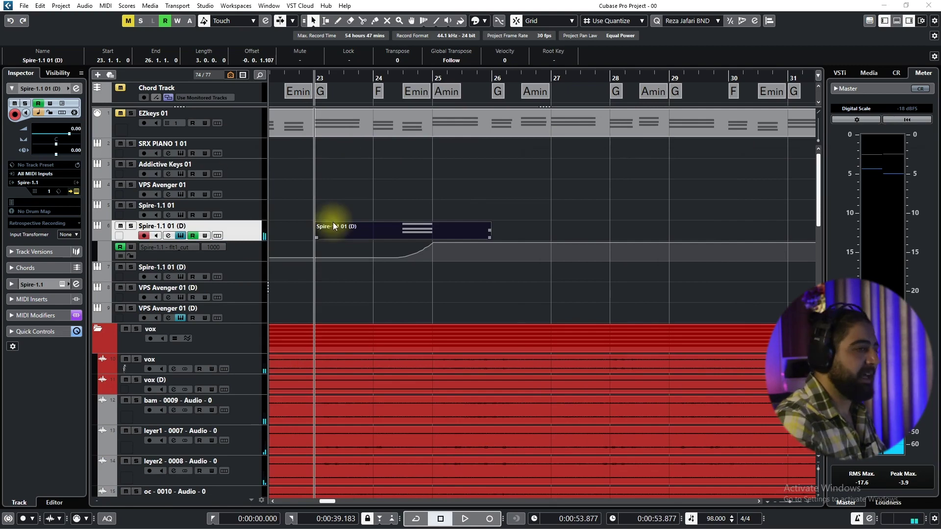
Step: Delete the intermediate cutoff automation points before bar 25 to leave a straight ramp
scroll(414, 267, "up", 4)
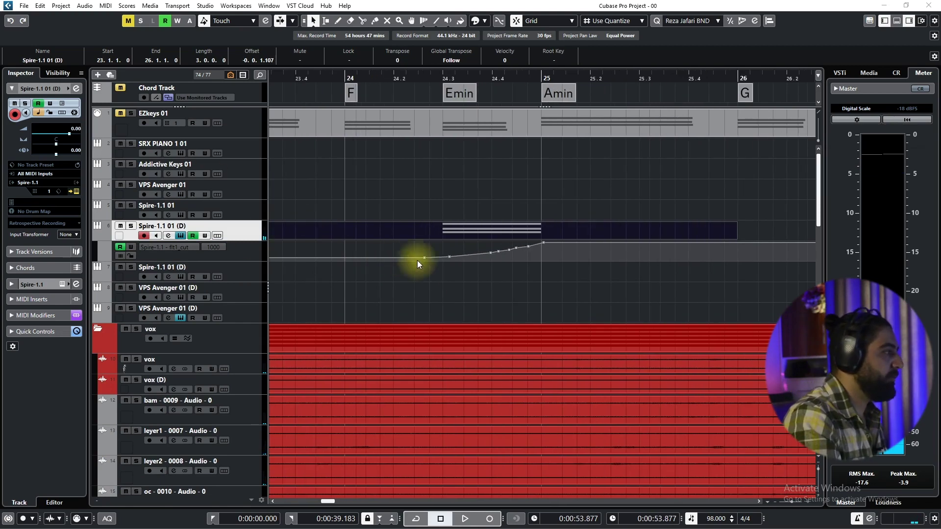
left_click_drag(444, 251, 461, 264)
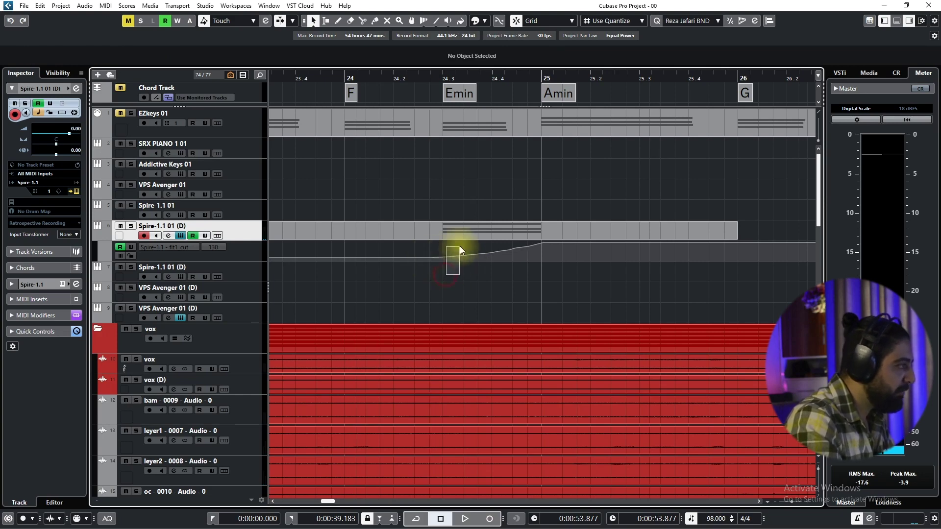
key("Delete")
key("Delete")
key("Delete")
key("Delete")
key("Delete")
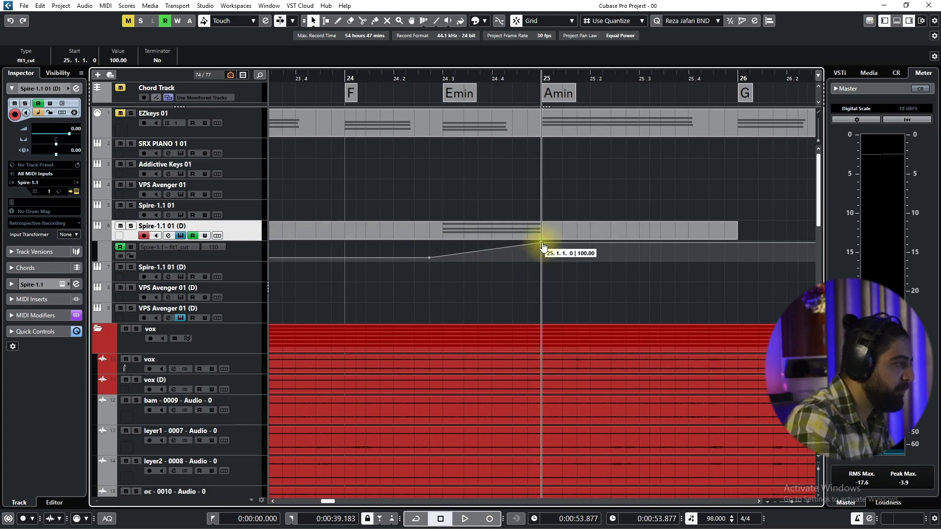
Step: Play from bar 23 to audition the straight filter cutoff ramp
scroll(371, 272, "down", 2)
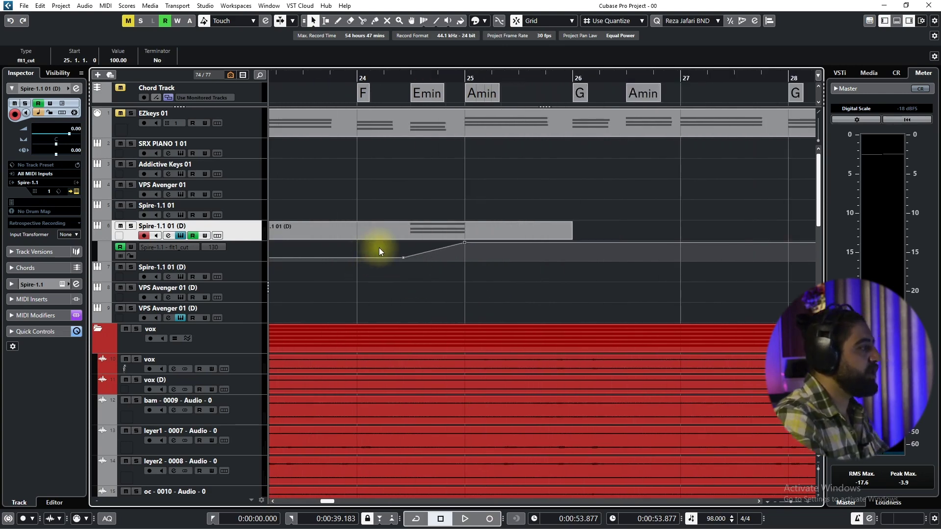
key("space")
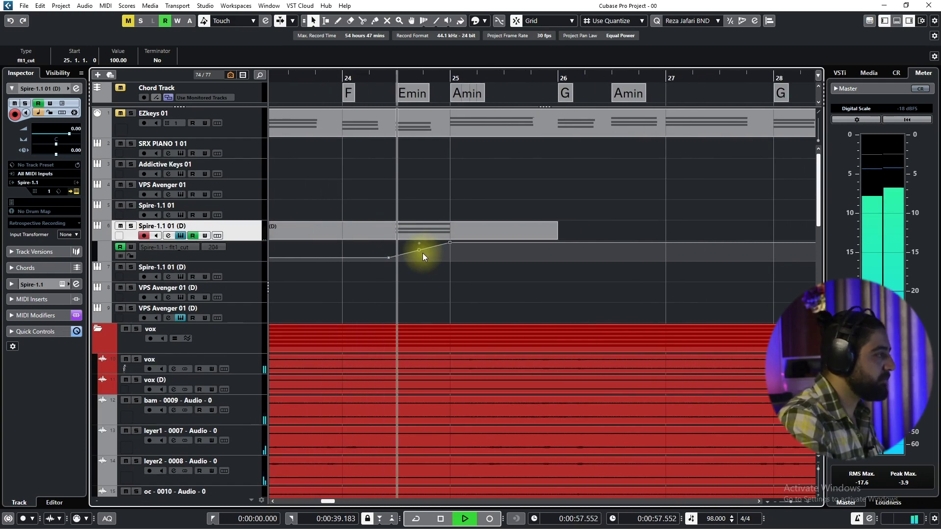
key("space")
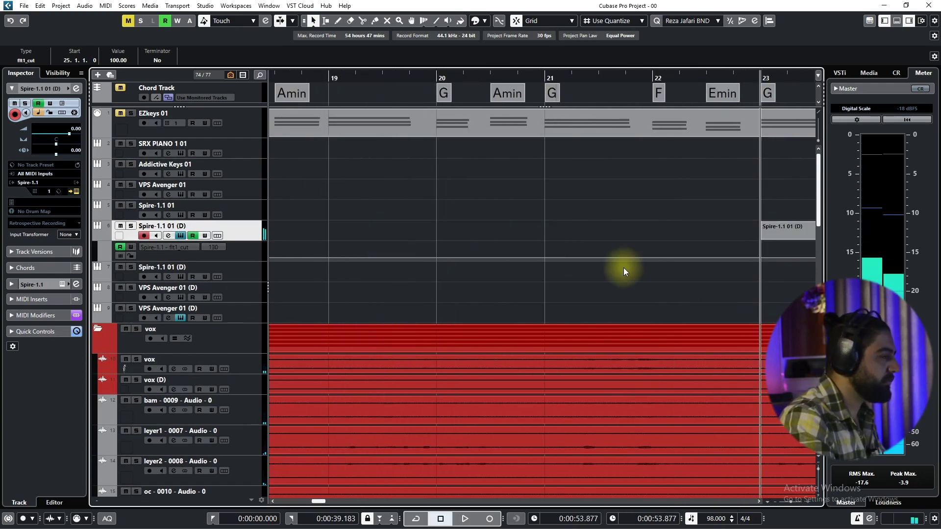
Step: Start the cutoff ramp at bar 24.3, bend it into a rising curve up to bar 25, and play it back
scroll(616, 268, "right", 5)
scroll(445, 255, "down", 1)
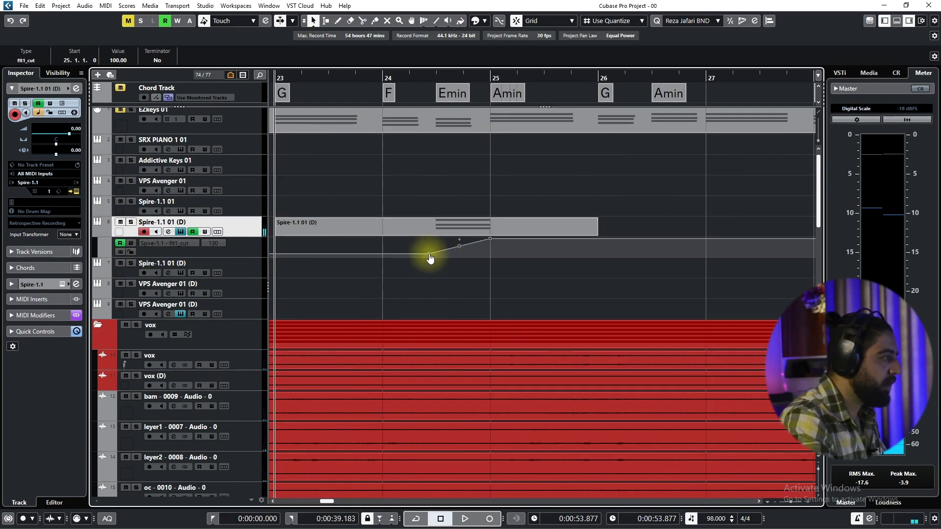
left_click(375, 77)
scroll(481, 266, "up", 3)
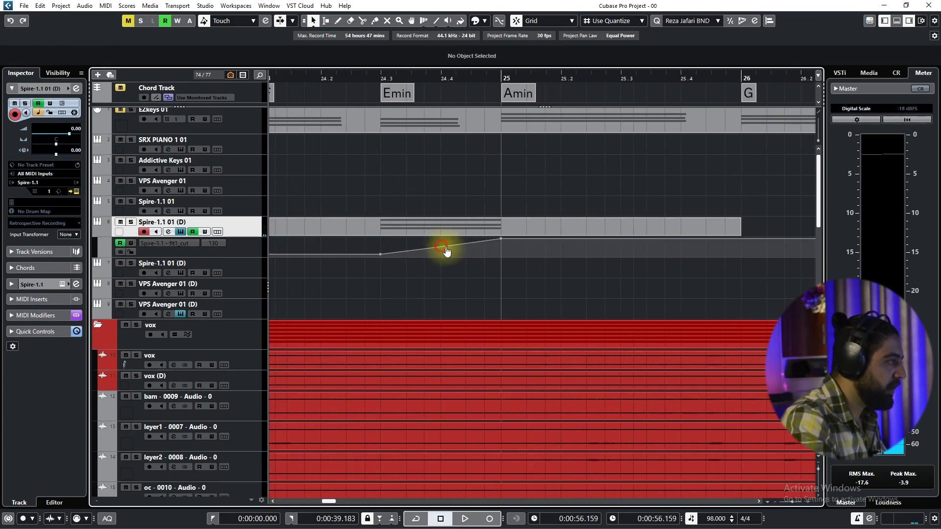
scroll(486, 270, "down", 3)
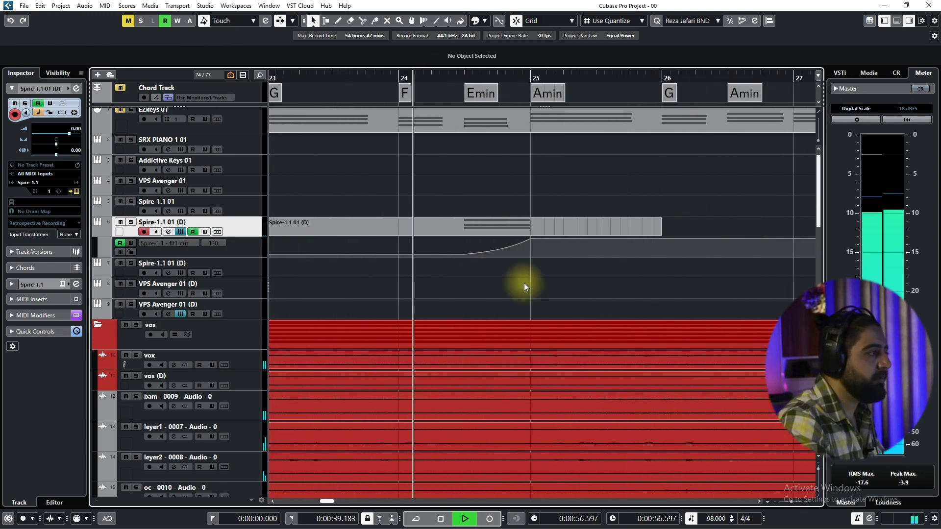
scroll(472, 276, "up", 2)
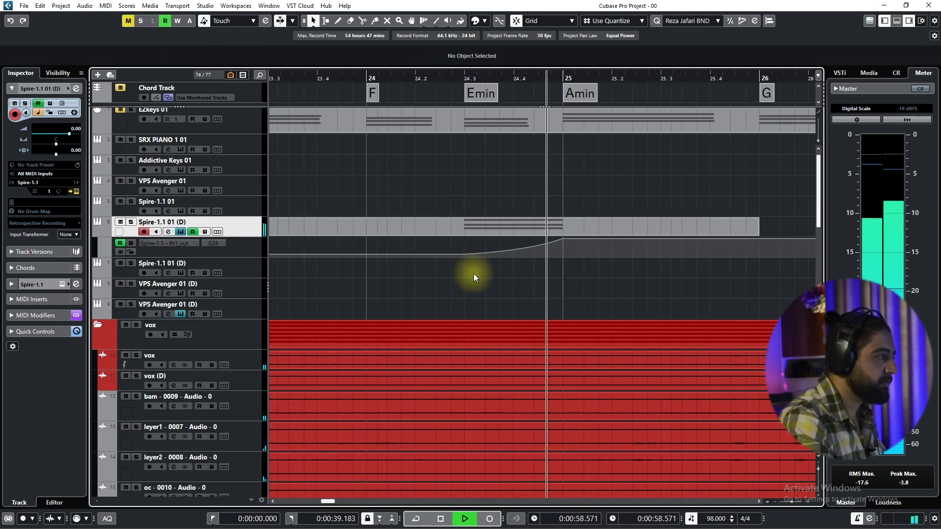
key("space")
Step: Extend the Spire part's start back to about bar 20.3 and render it to audio with its inserts bypassed
left_click(459, 223)
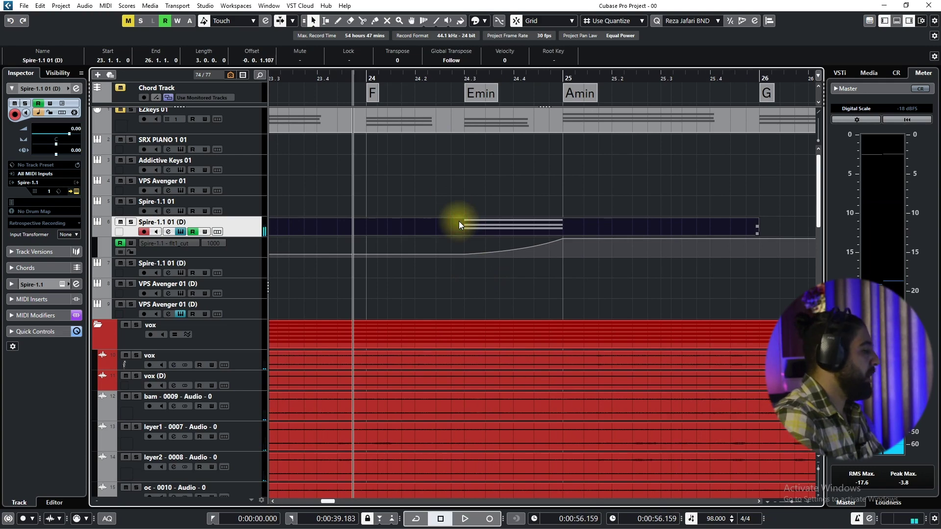
scroll(440, 234, "down", 5)
left_click_drag(378, 235, 303, 235)
left_click(19, 287)
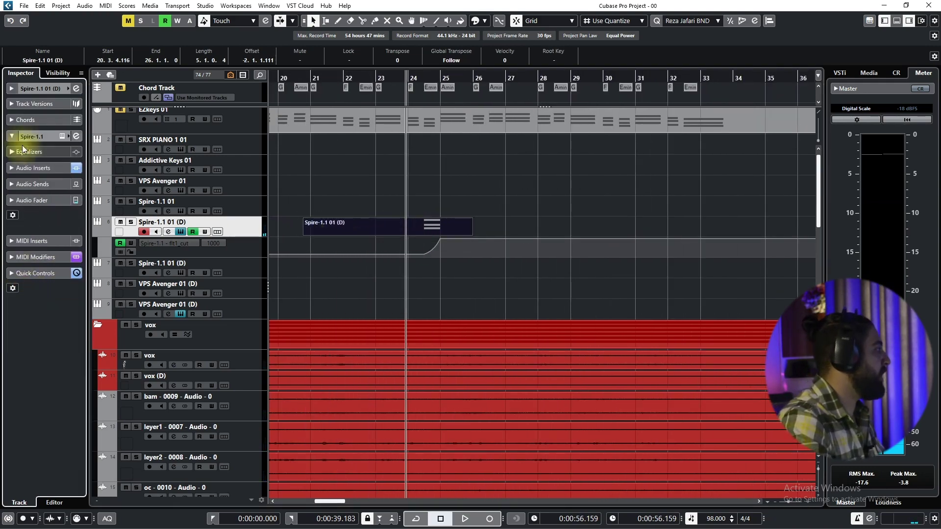
left_click(25, 168)
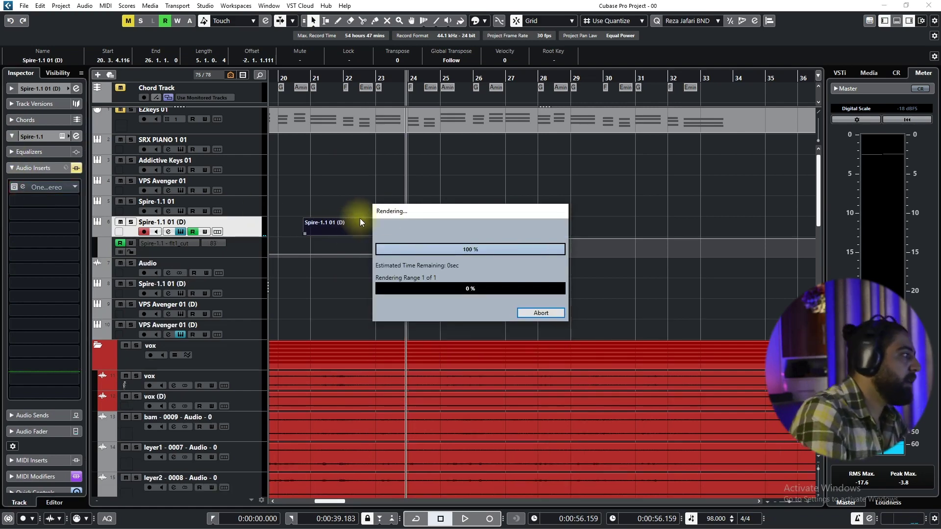
Step: Split the rendered Spire audio just before bar 24.3 and delete the portion ahead of the chord
left_click(402, 275)
key("h")
key("h")
left_click(430, 265, "alt")
key("Delete")
left_click(503, 272)
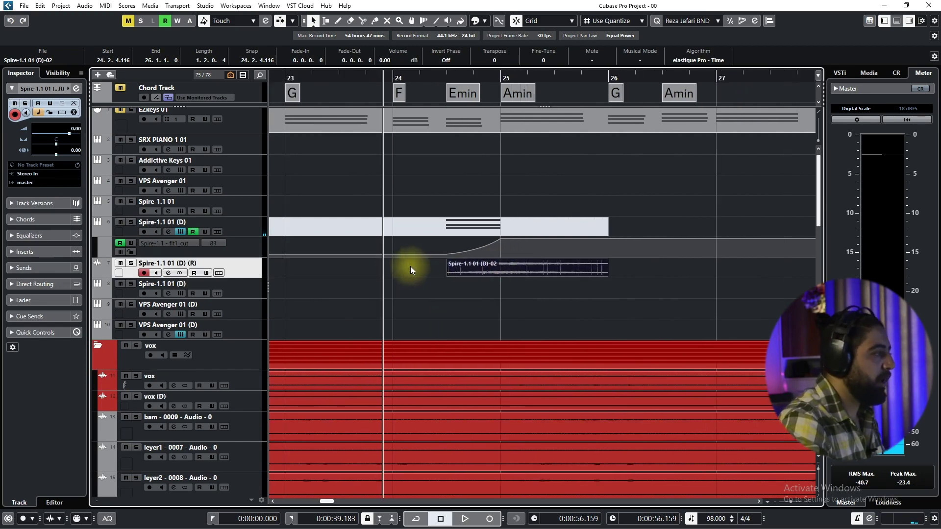
Step: Cut off the rendered audio after bar 25 and add a fade-in of about 0.0.3.82 during playback
scroll(396, 266, "up", 1)
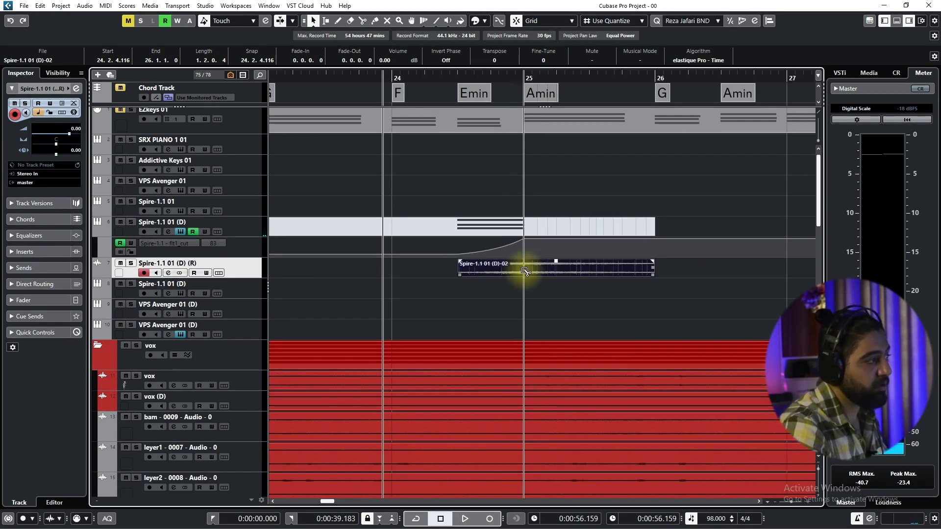
key("Delete")
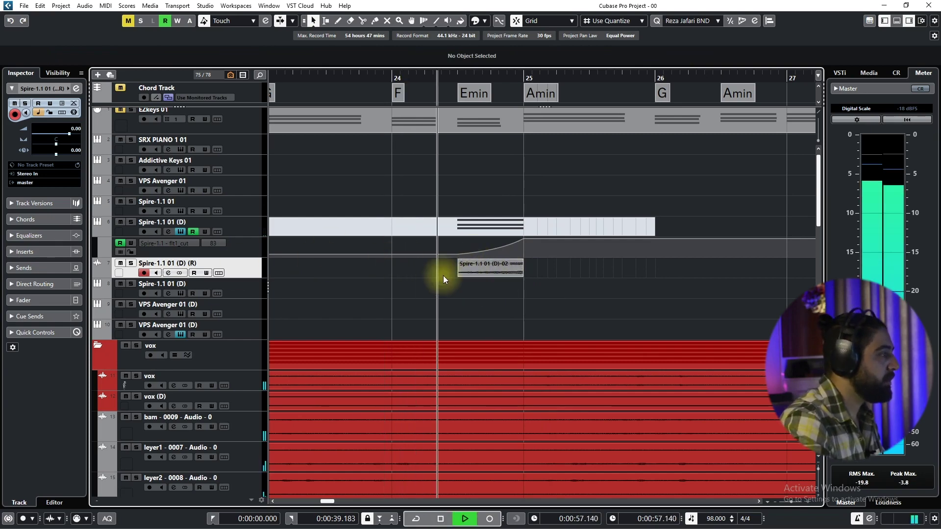
left_click_drag(460, 261, 485, 268)
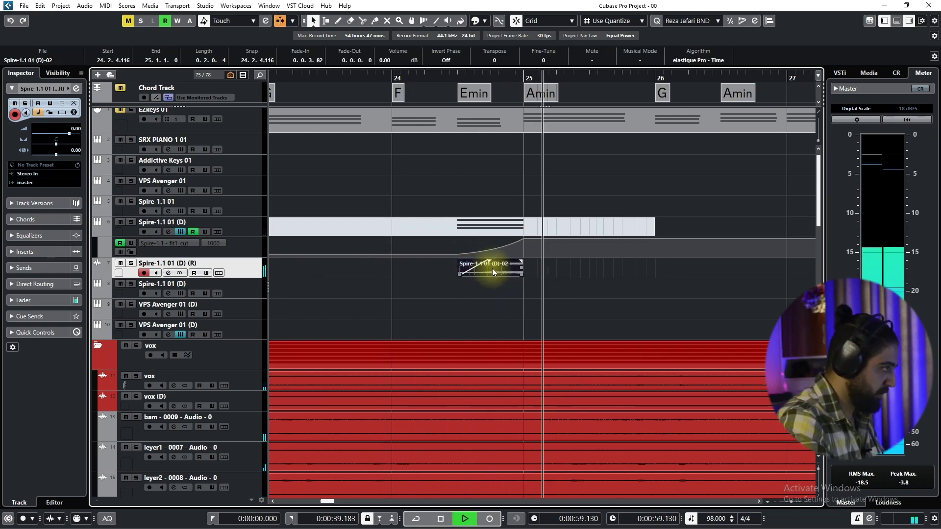
key("space")
Step: Insert the OneKnob Pumper Stereo effect on the rendered Spire audio track
left_click(35, 252)
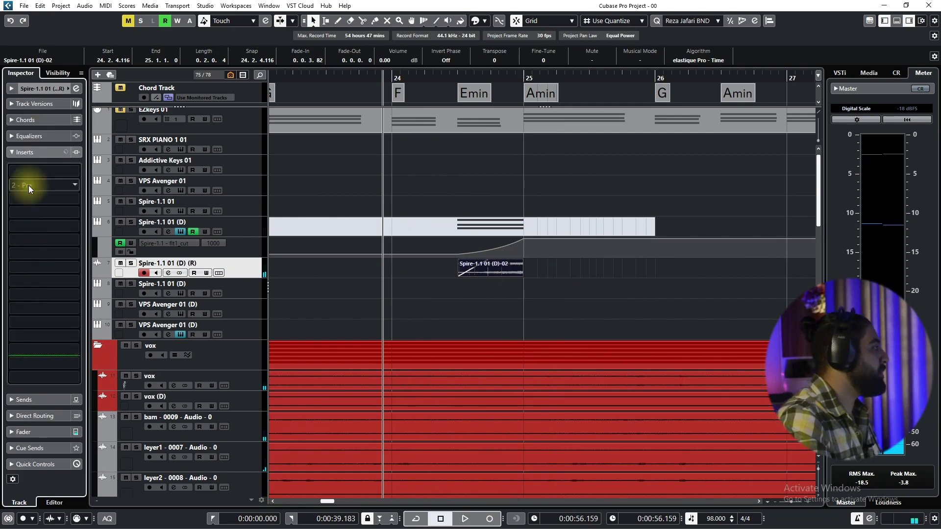
left_click(31, 174)
type("on")
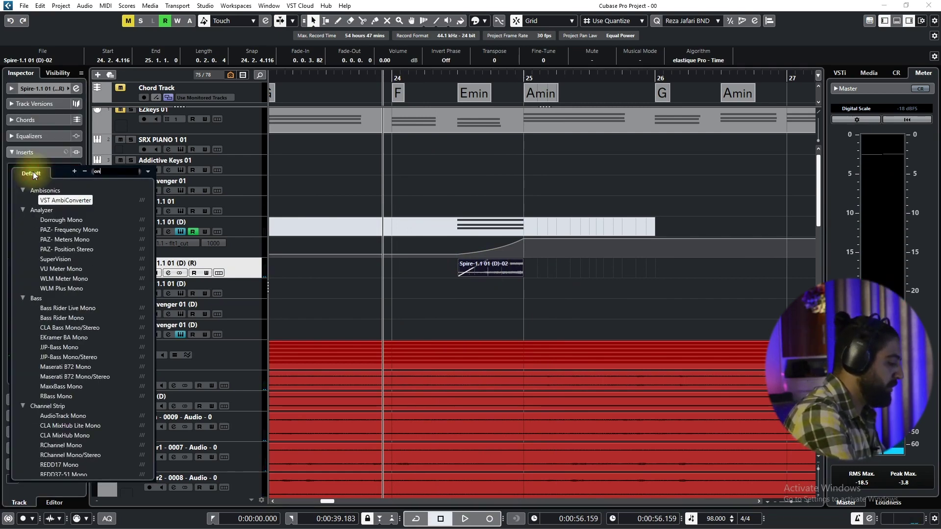
type("ekn")
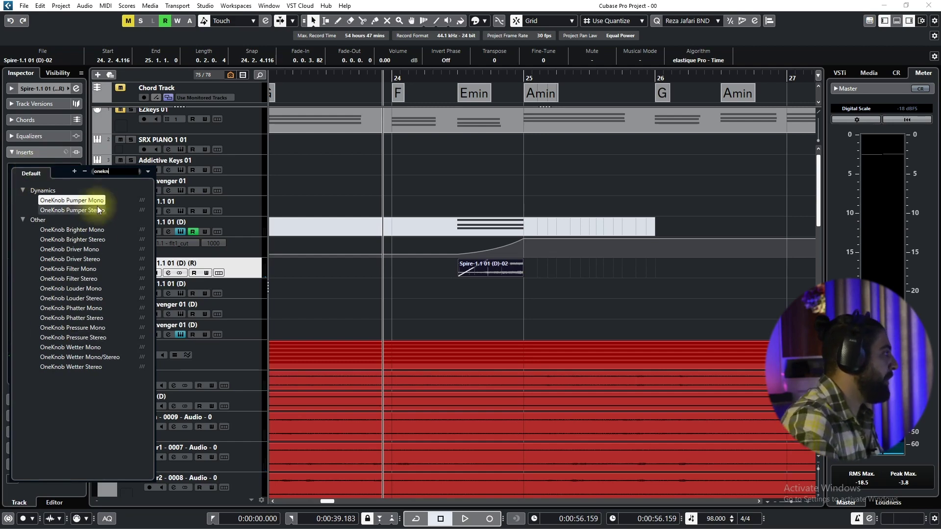
left_click(96, 211)
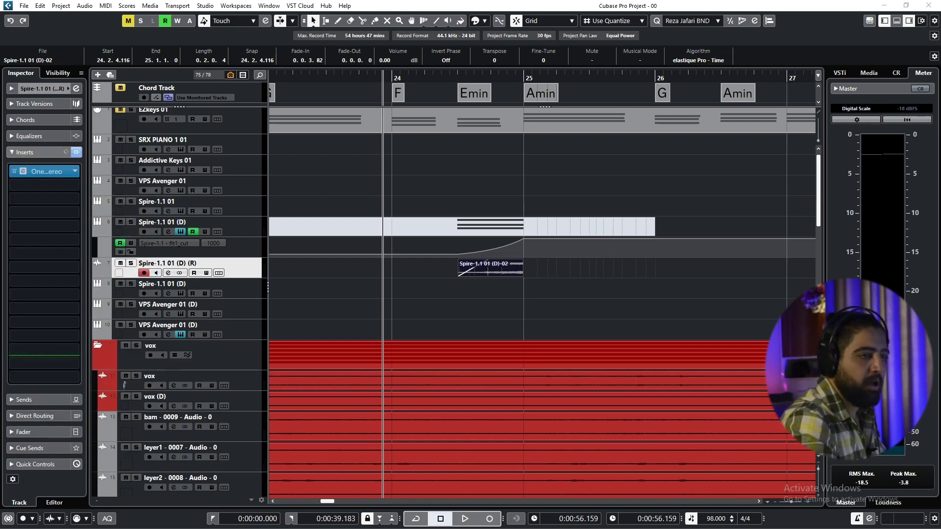
Step: Raise the OneKnob Pumper amount to about 8.5 while auditioning the transition, and close the plugin
key("space")
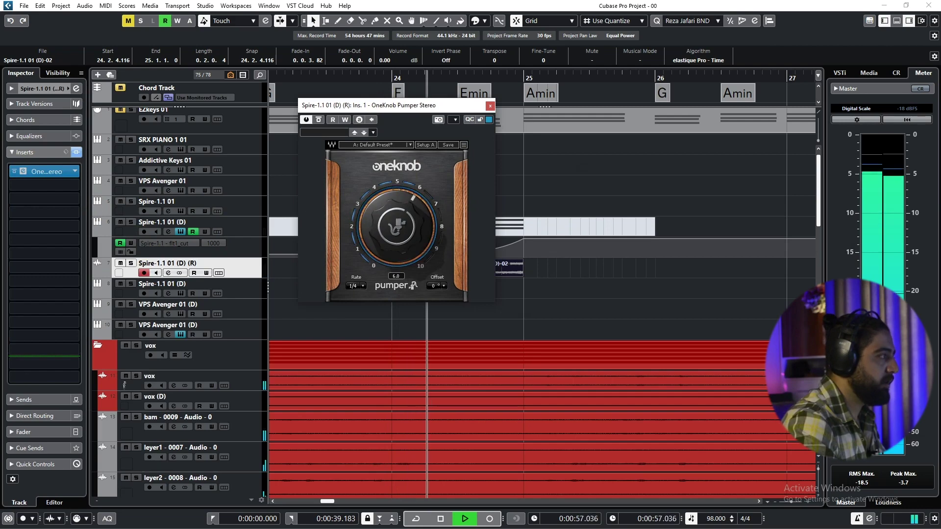
key("space")
key("space")
left_click_drag(397, 227, 397, 203)
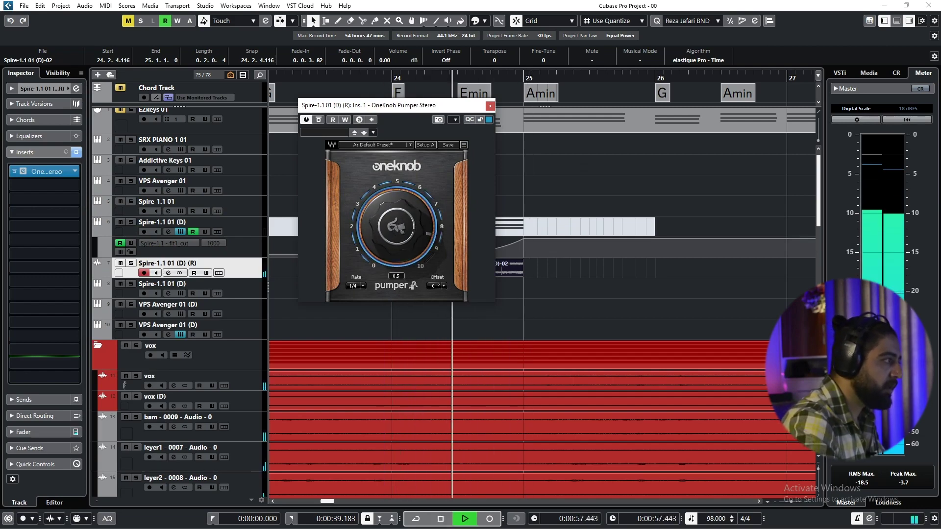
key("space")
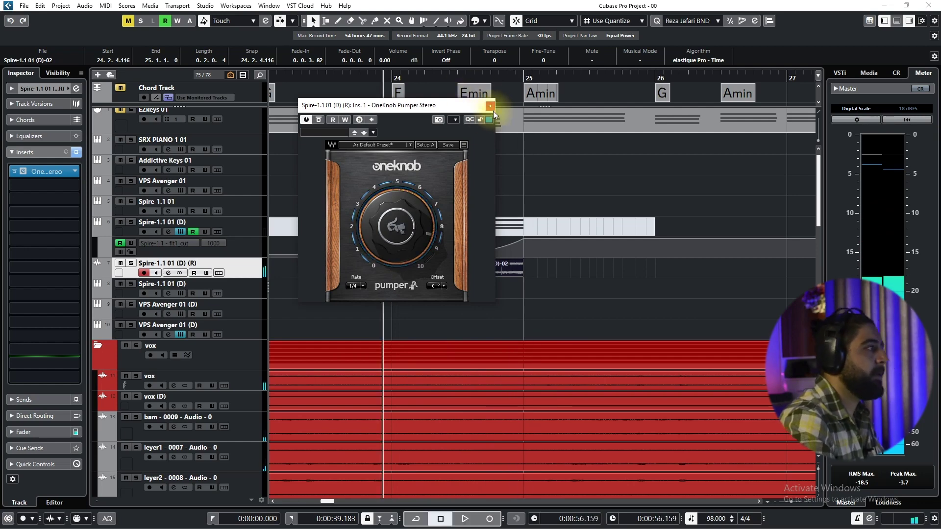
left_click(490, 106)
Step: Rename the rendered track as pad fx 1 and move it into the synth folder below pad 2
double_click(149, 263)
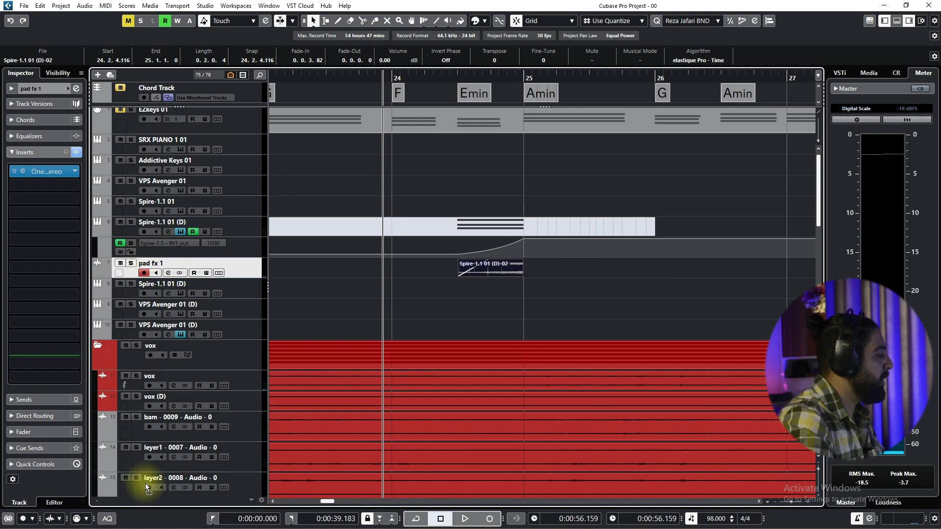
scroll(146, 495, "down", 10)
scroll(150, 495, "down", 10)
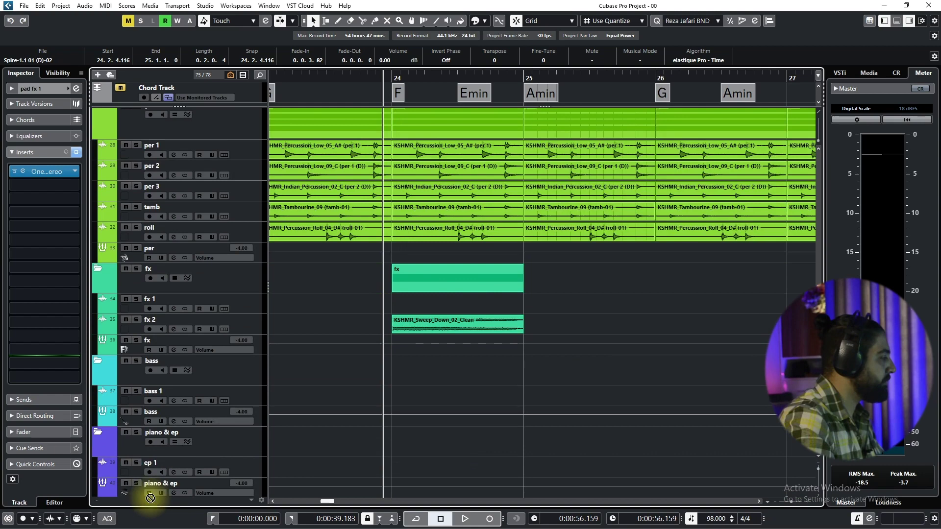
scroll(149, 493, "down", 8)
left_click_drag(166, 399, 169, 375)
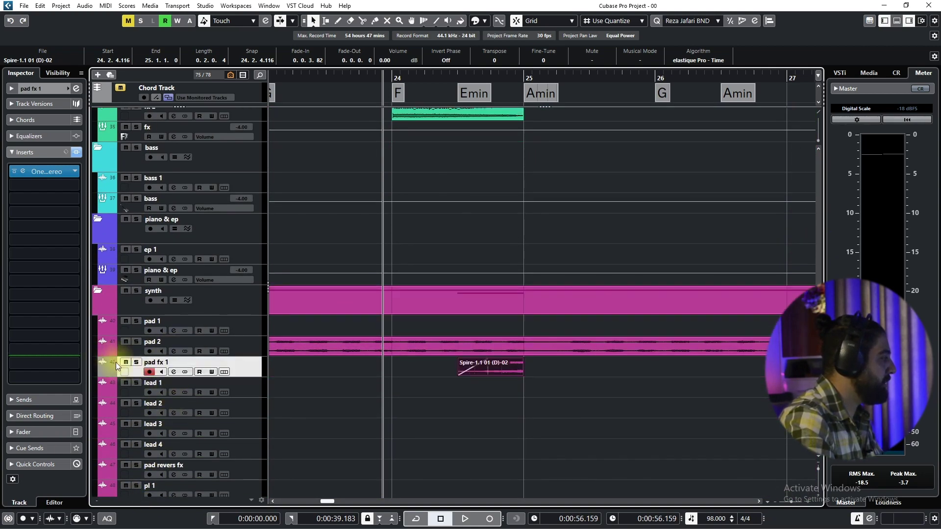
left_click(115, 363)
Step: Lower the pad fx 1 track volume to about -6.89 while playing the transition into bar 25
left_click(405, 387)
key("space")
scroll(370, 404, "down", 4)
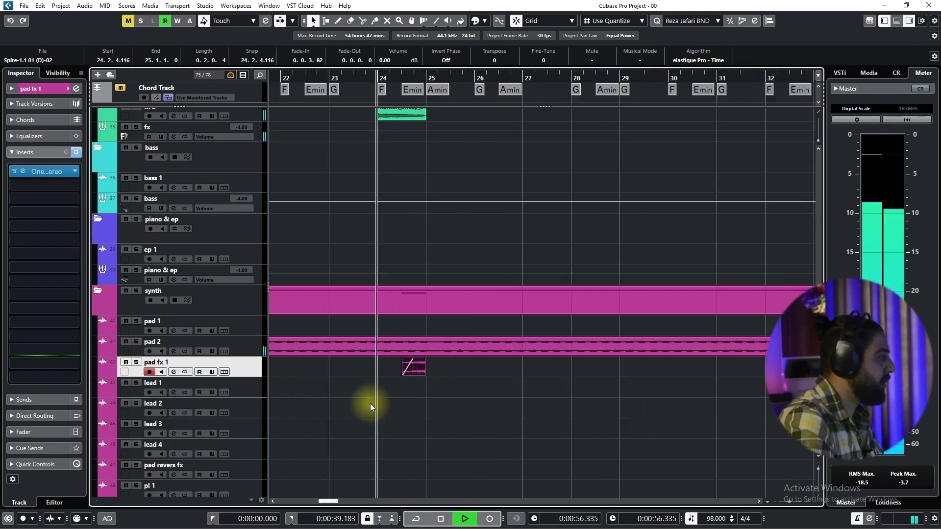
left_click(47, 90)
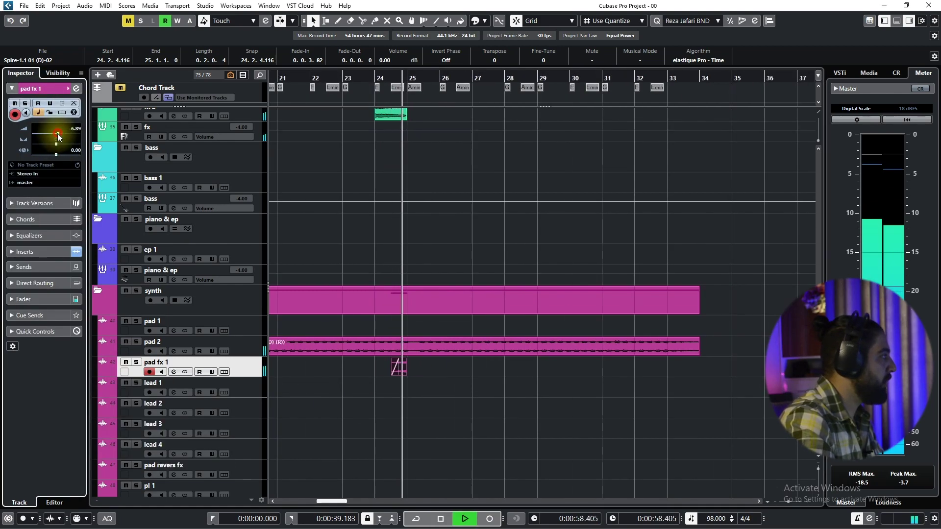
left_click(57, 133)
key("space")
Step: Route the pad fx 1 output to the synth group and play the transition to check its level
left_click(35, 184)
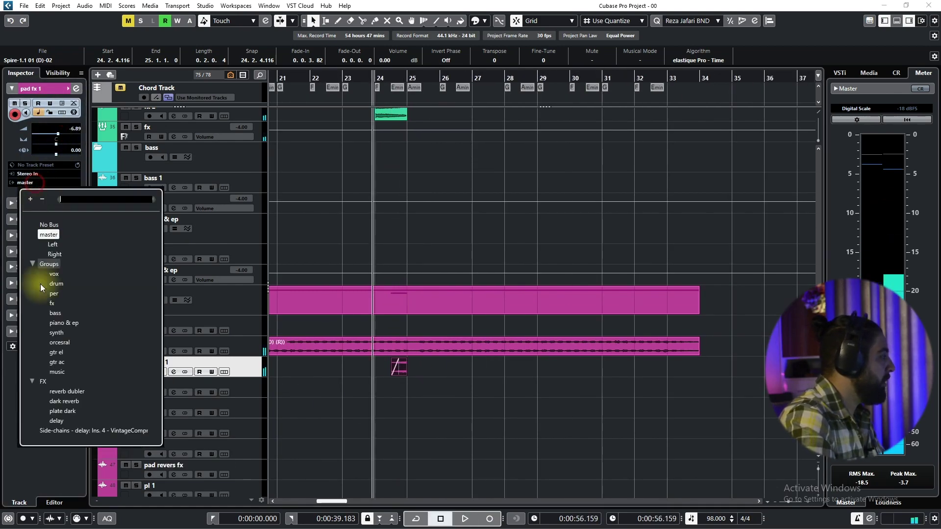
left_click(57, 335)
key("space")
left_click(61, 133)
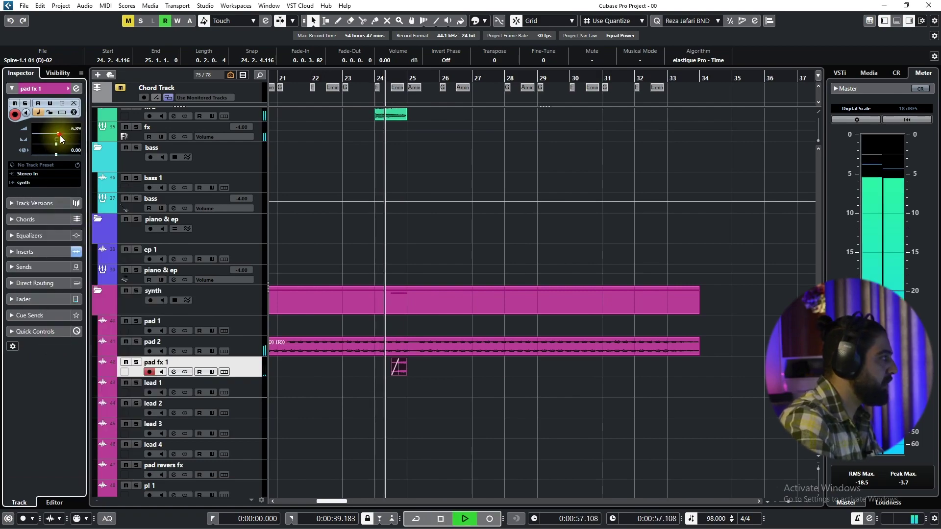
Step: Raise the pad fx 1 track volume to -3.67 while playing through the transition into bar 25
left_click(62, 135)
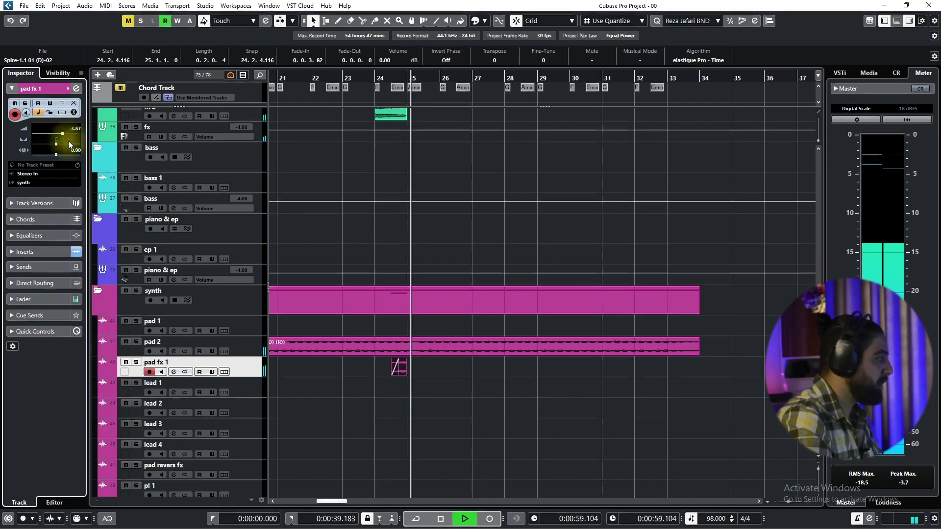
scroll(387, 406, "up", 2)
scroll(386, 405, "up", 16)
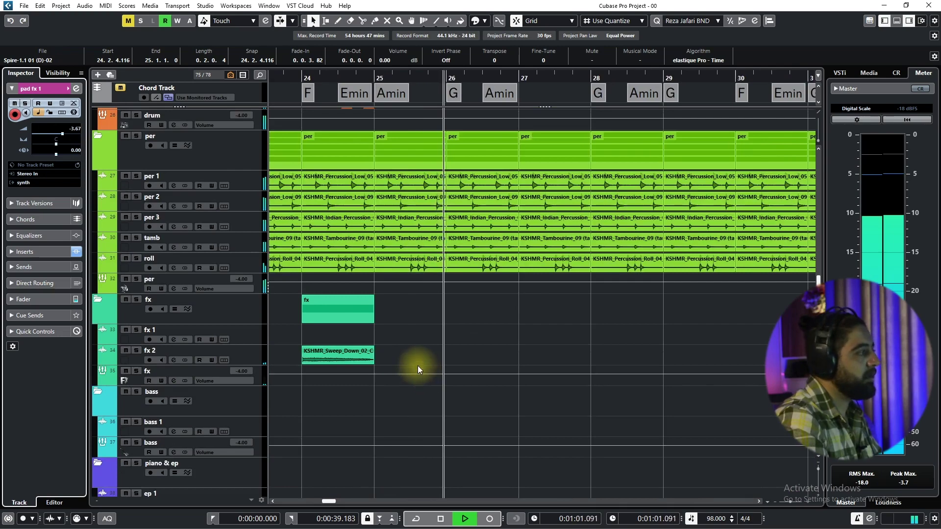
scroll(422, 355, "up", 8)
scroll(340, 258, "down", 3)
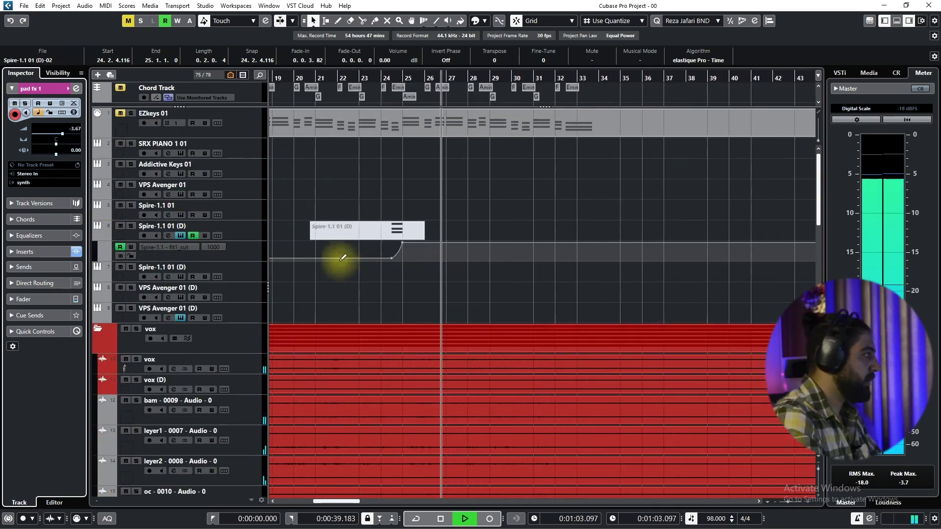
Step: Record a short-chord MIDI part on the VPS Avenger 01 track from bar 16 to bar 33
left_click(301, 77)
key("space")
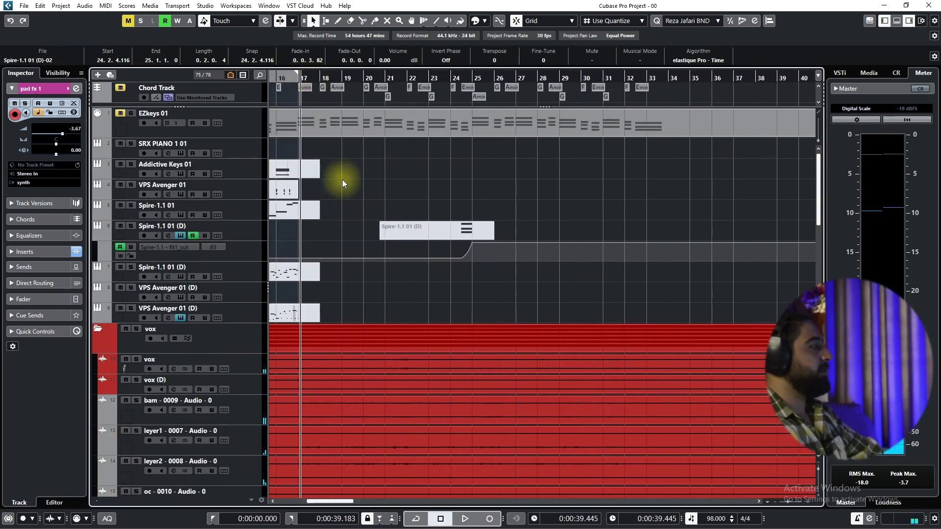
scroll(337, 199, "up", 1)
left_click(242, 186)
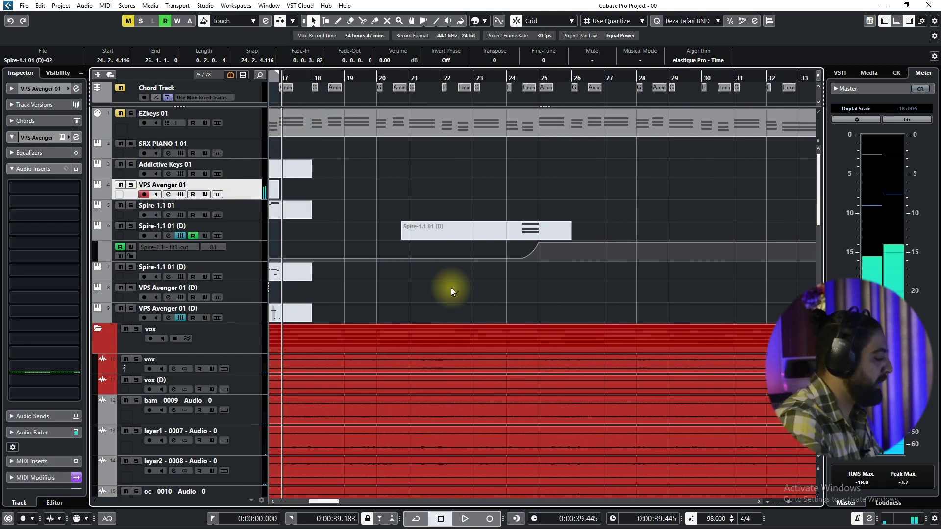
key("h")
key("space")
key("KP_Multiply")
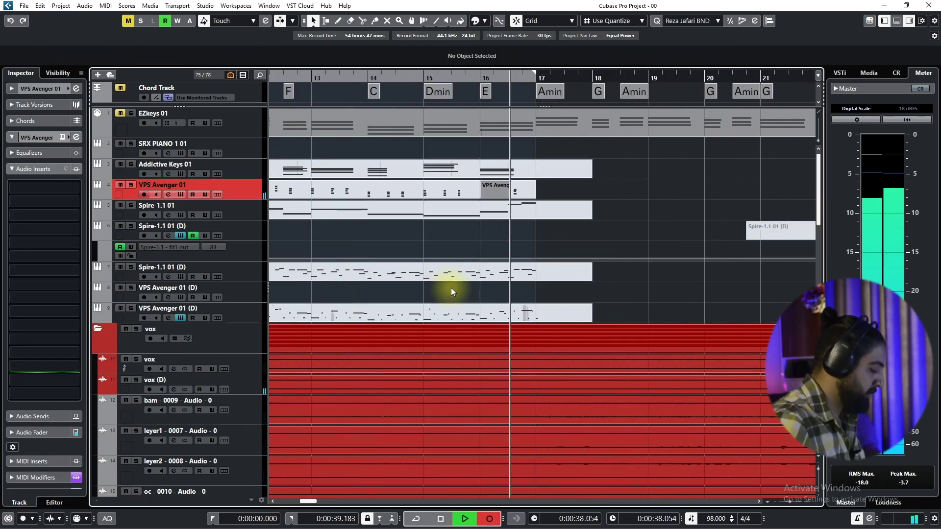
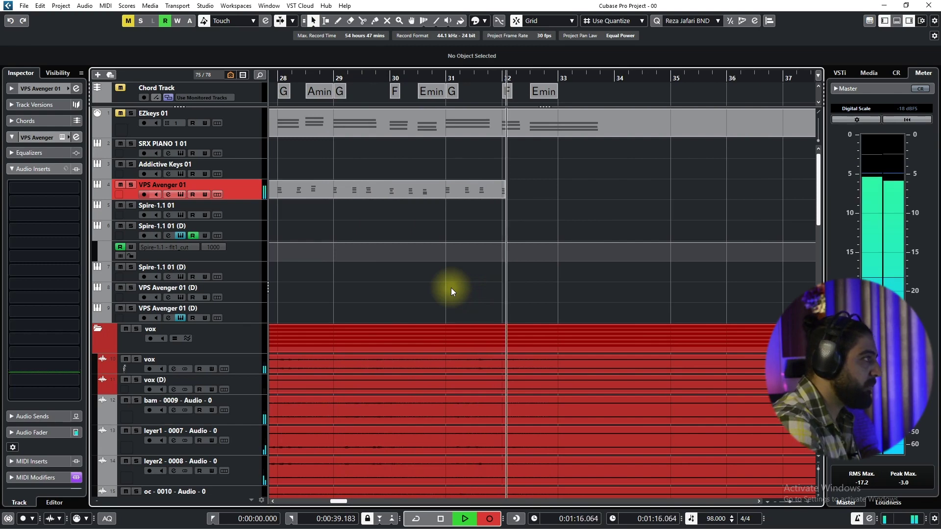
key("space")
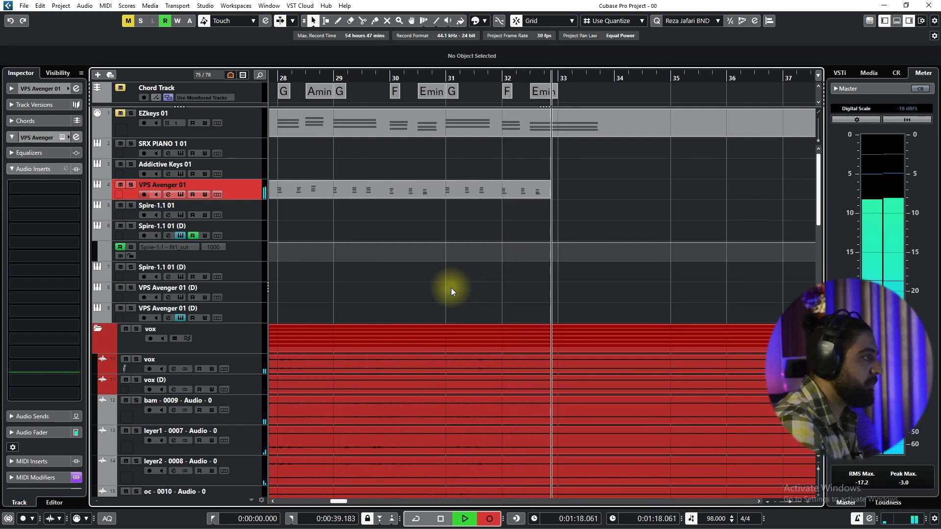
key("space")
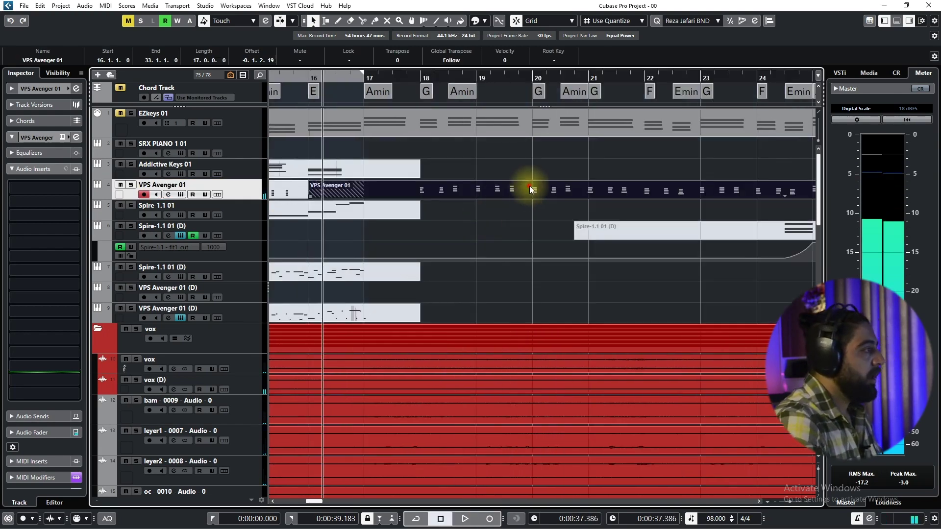
Step: Quantize the notes of the newly recorded VPS Avenger 01 part and play them from just before bar 18
double_click(530, 188)
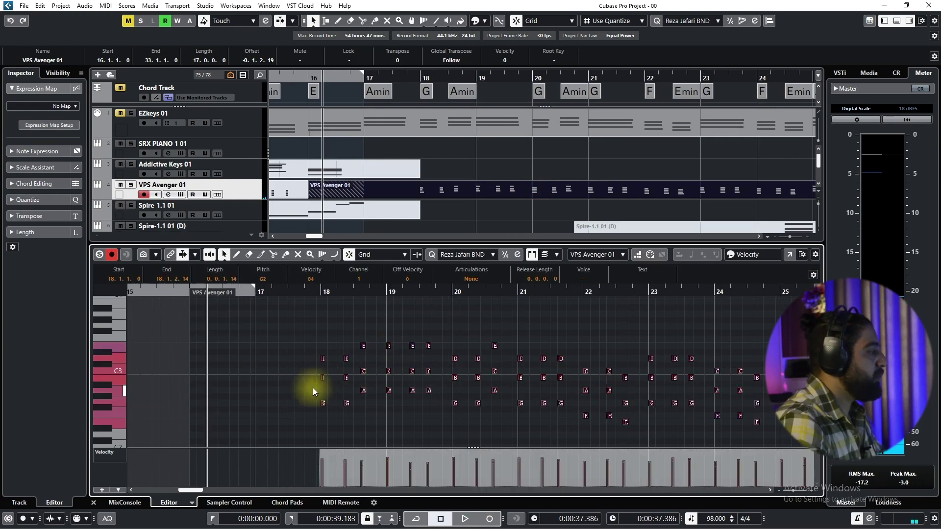
key("q")
scroll(337, 398, "up", 4)
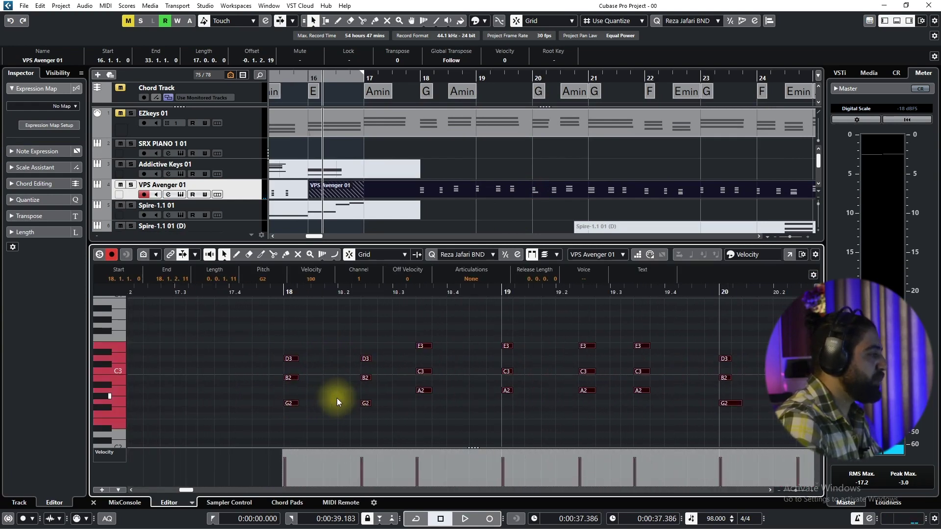
left_click(252, 288)
scroll(303, 360, "down", 3)
key("space")
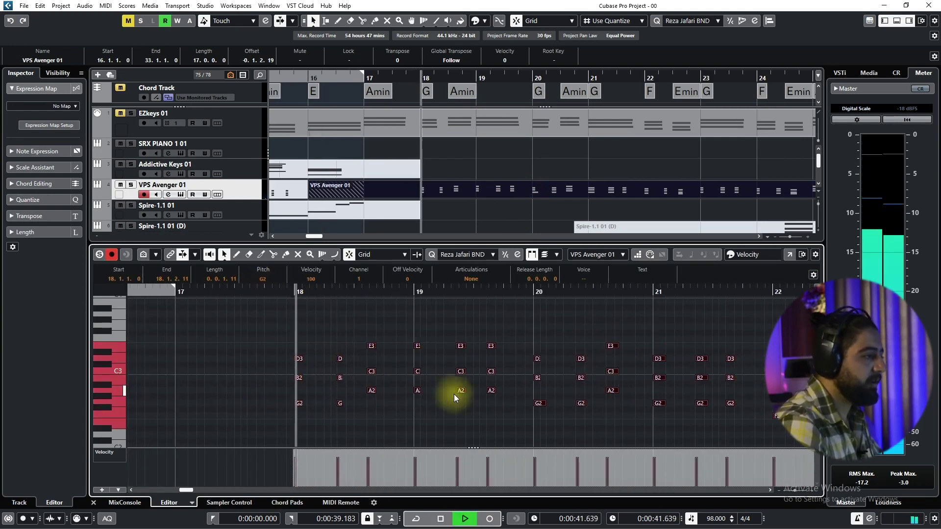
Step: Shorten the overlong chords in bars 20 and 21, trimming the second chord of bar 21 to a length of 0.0.1.3
left_click(539, 403)
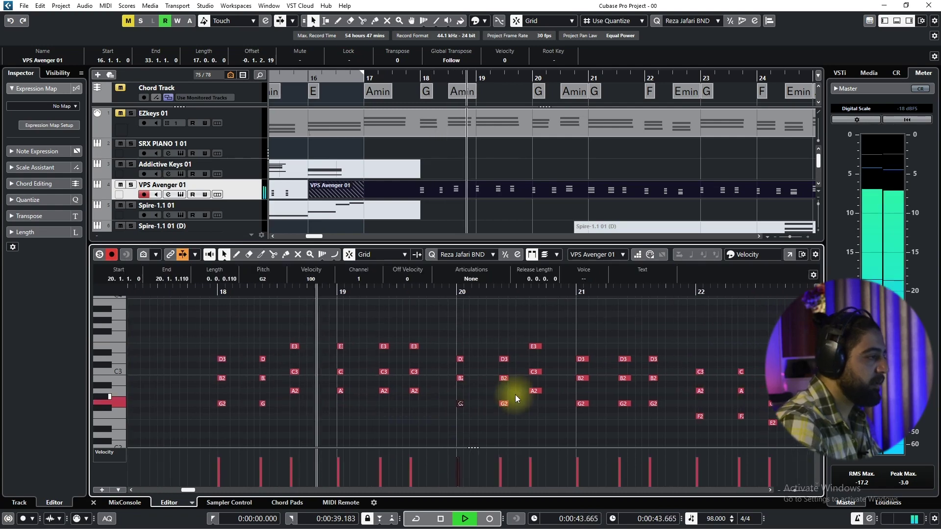
left_click_drag(540, 336, 517, 428)
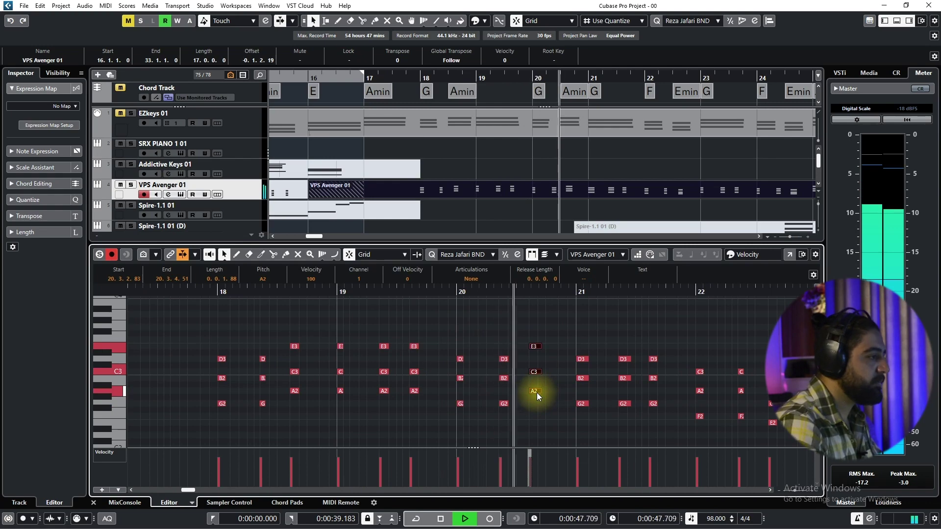
left_click_drag(541, 392, 538, 393)
key("Right")
left_click_drag(584, 338, 584, 411)
key("space")
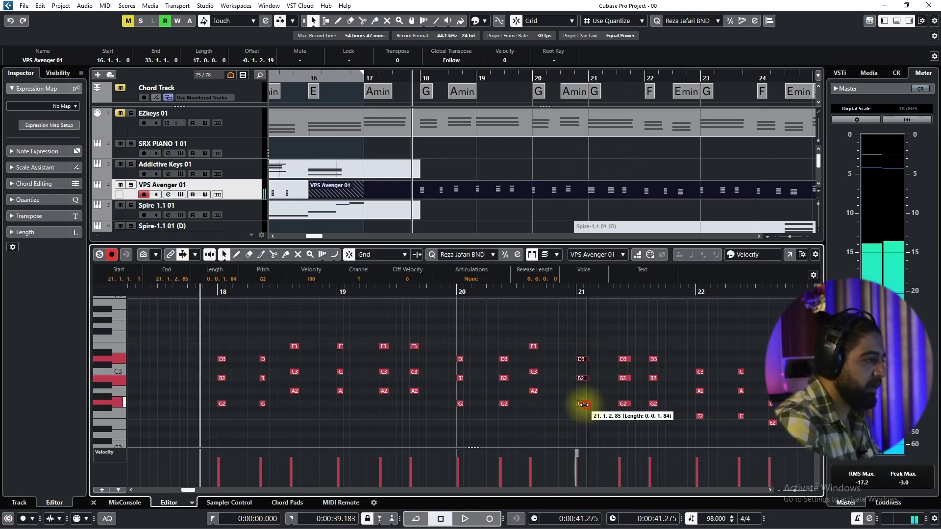
left_click_drag(614, 313, 625, 405)
left_click(630, 405)
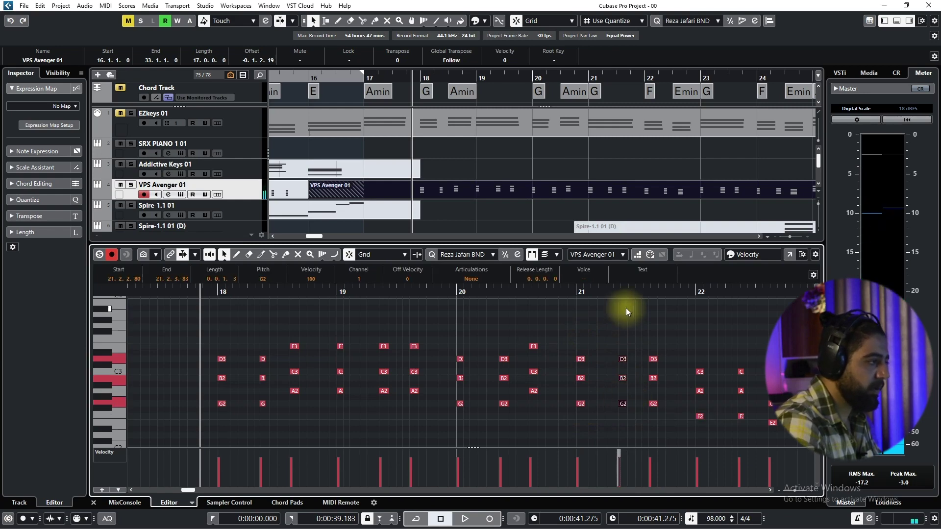
Step: Play the part from bar 21 and look over the lengths of the remaining chords up to bar 33
left_click(604, 294)
key("space")
left_click_drag(700, 376, 495, 376)
scroll(495, 377, "down", 3)
left_click_drag(571, 380, 511, 323)
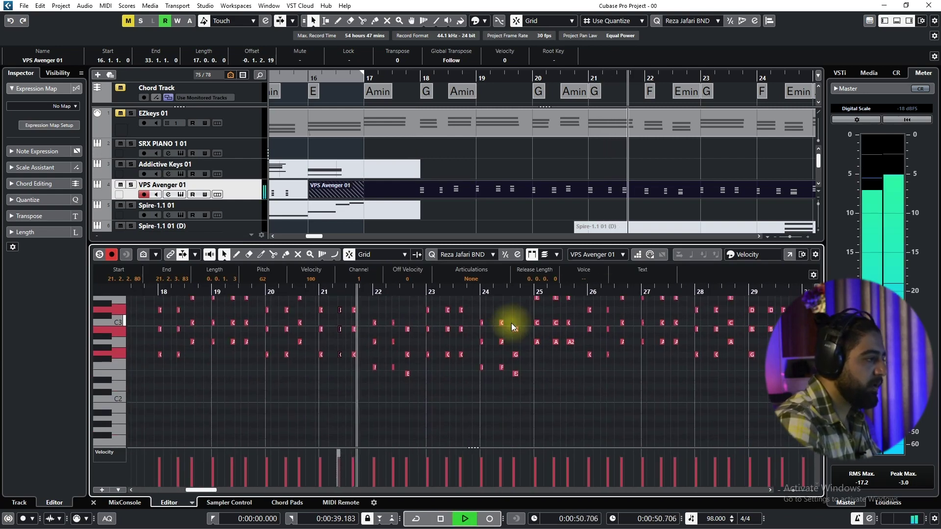
left_click_drag(547, 394, 437, 436)
scroll(507, 376, "down", 3)
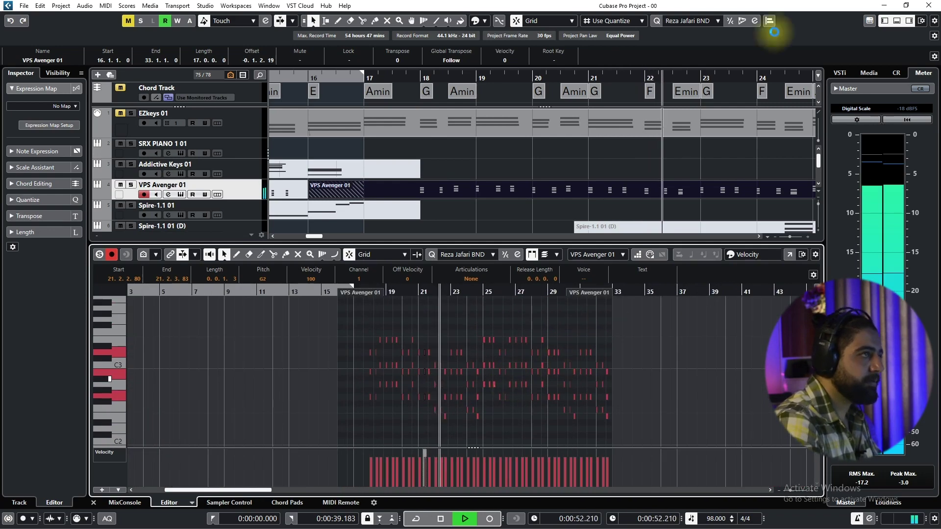
Step: Close the note editor and render the new VPS Avenger 01 part in place to an audio track
left_click(897, 21)
scroll(493, 210, "down", 4)
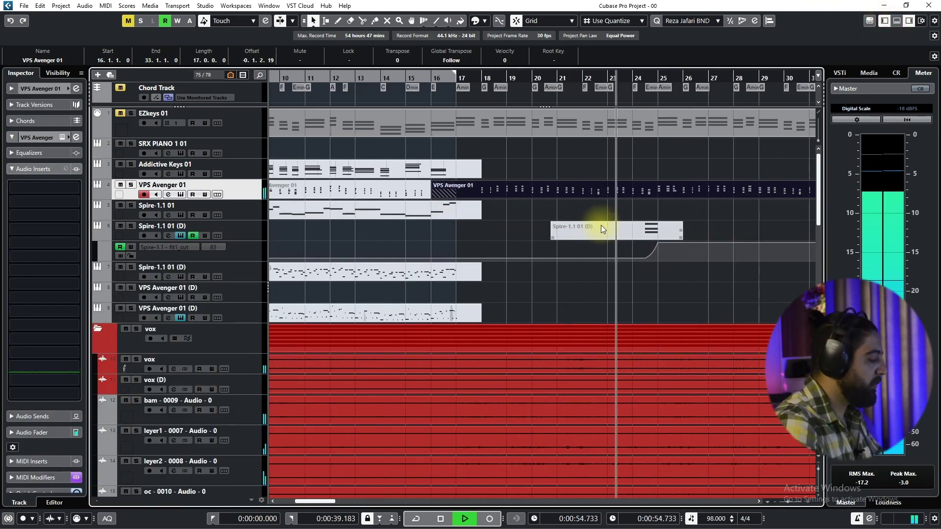
key("space")
key("ctrl+r")
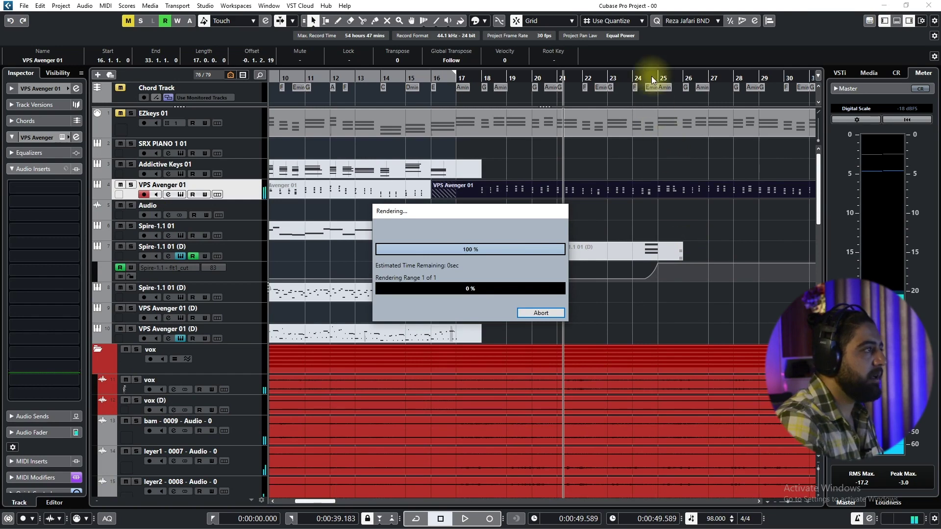
Step: Split the rendered audio at bar 25 and about a beat and a half after it, and delete the piece between
left_click(640, 76)
scroll(701, 304, "up", 3)
key("space")
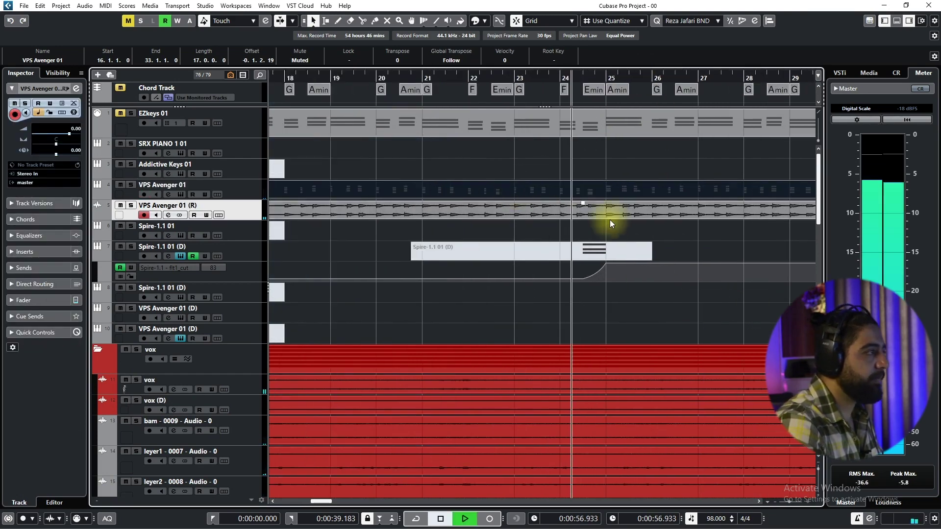
scroll(610, 220, "up", 5)
left_click(598, 215, "alt")
left_click(639, 213, "alt")
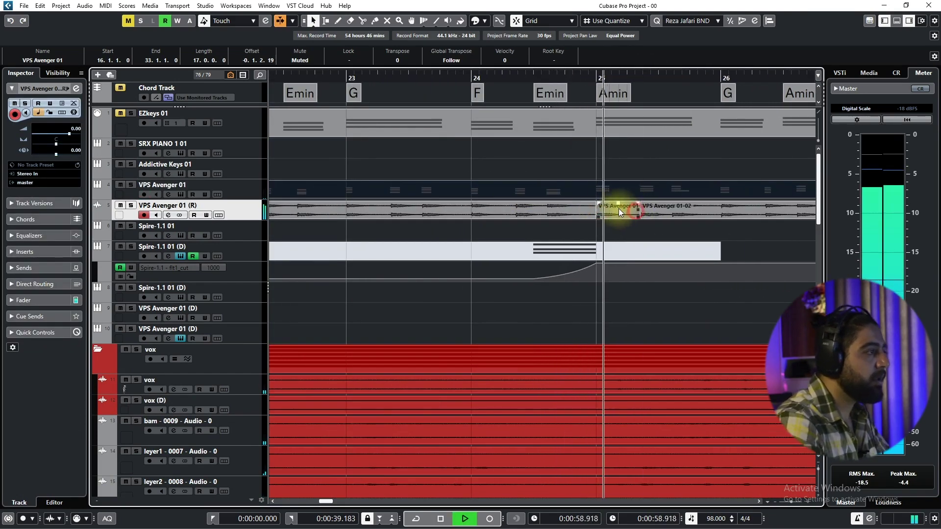
left_click(618, 215)
key("Delete")
Step: Bounce the remaining pieces of the rendered audio into one event from bar 16 to bar 33
left_click(533, 77)
left_click_drag(594, 204, 464, 213)
scroll(557, 233, "down", 8)
key("ctrl+b")
key("Return")
key("space")
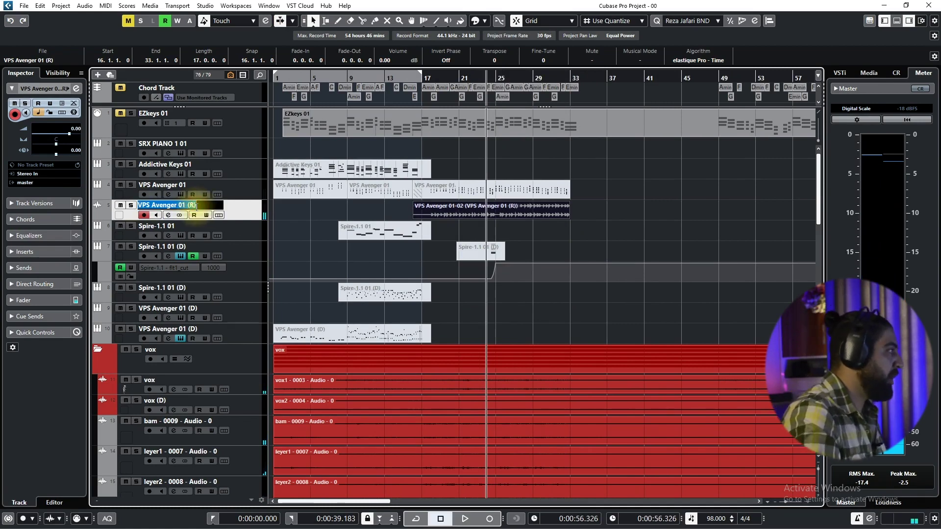
Step: Move the rendered track into the synth folder below lead 3 and place its clip on lead 1, starting at bar 17
left_click_drag(238, 210, 210, 301)
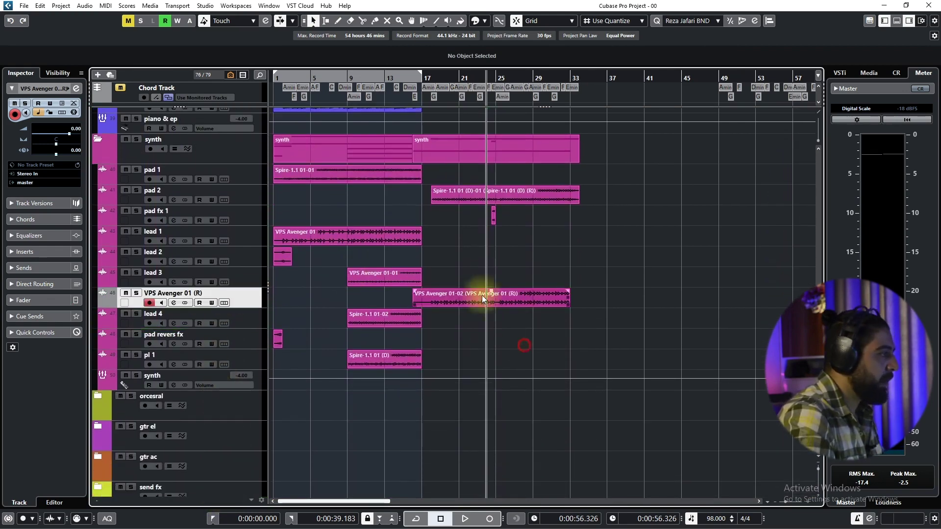
left_click_drag(446, 239, 446, 239)
scroll(411, 225, "up", 8)
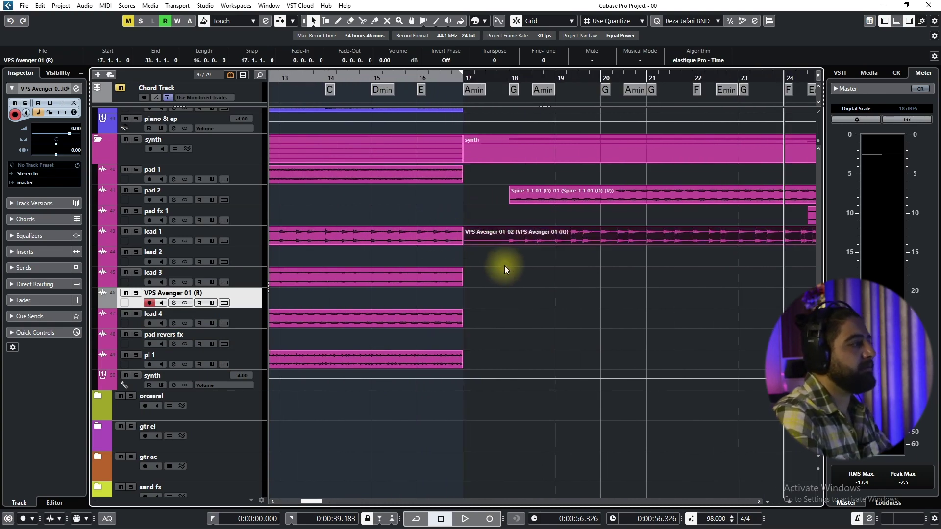
scroll(504, 317, "down", 6)
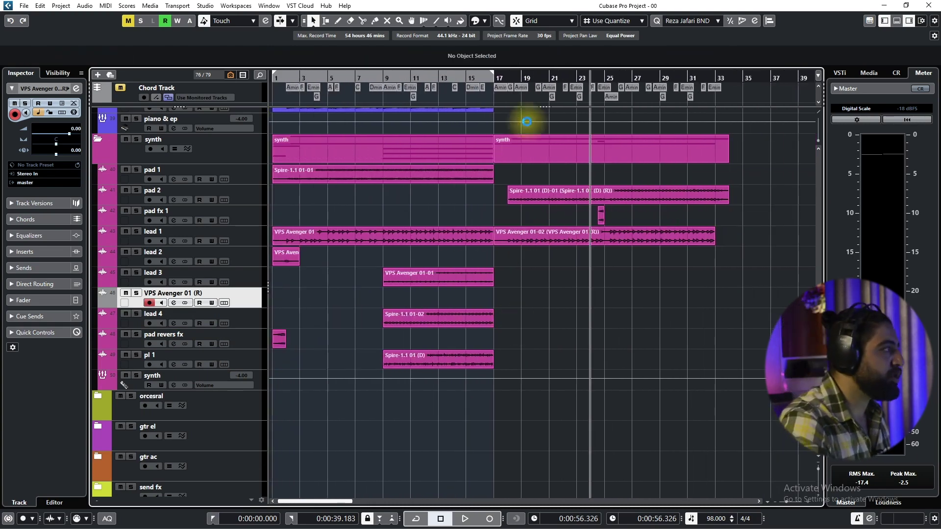
scroll(517, 235, "up", 2)
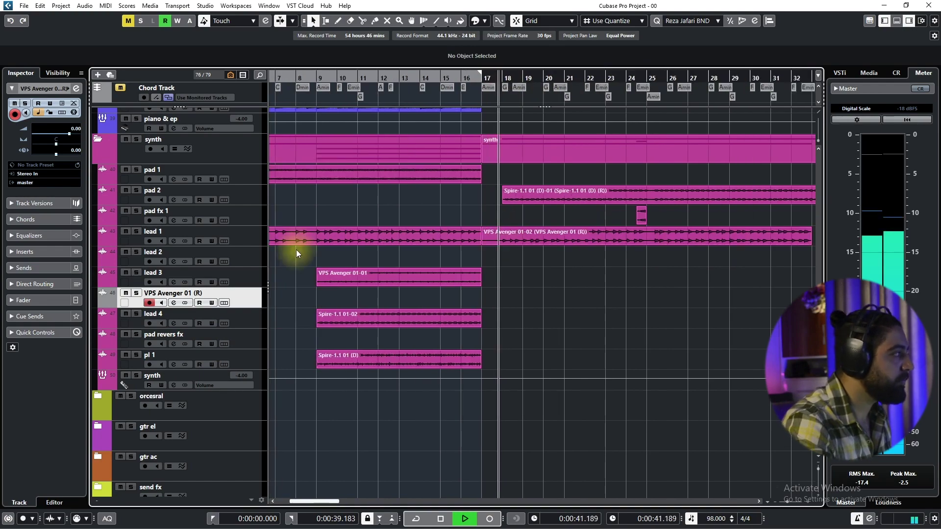
Step: Remove the emptied rendered track between lead 3 and lead 4 while playing the section
right_click(238, 303)
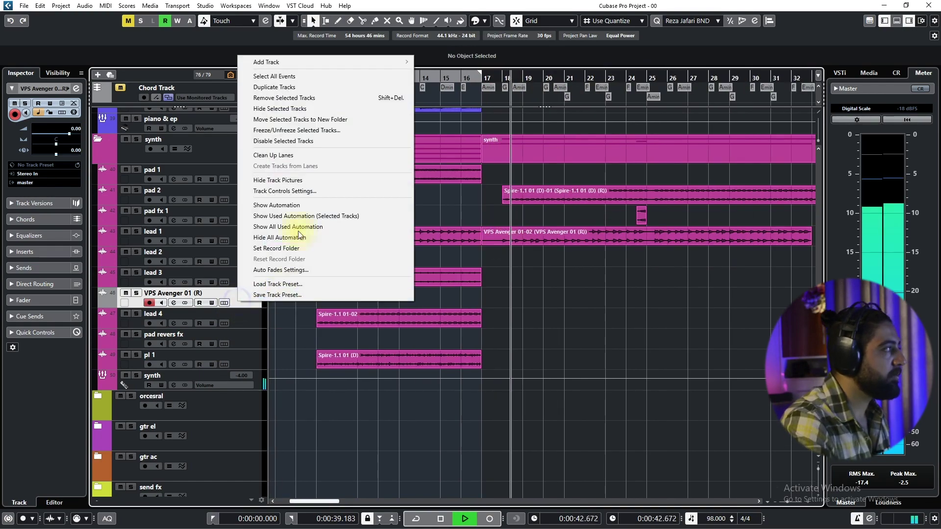
left_click(298, 100)
scroll(533, 228, "down", 4)
scroll(489, 379, "up", 3)
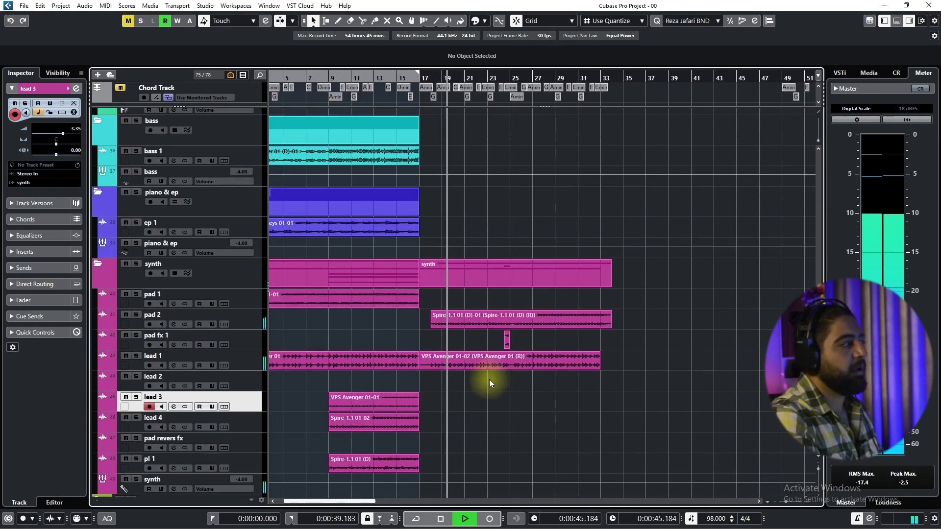
scroll(489, 379, "up", 5)
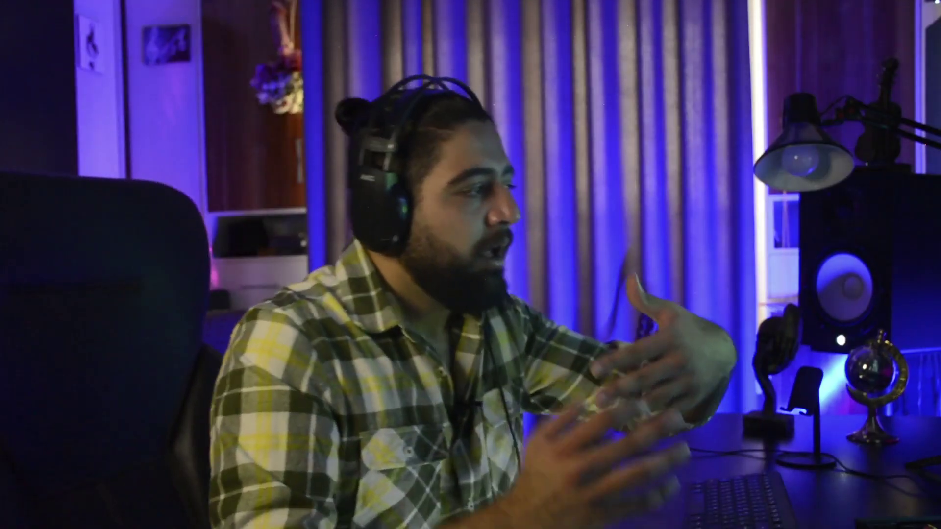